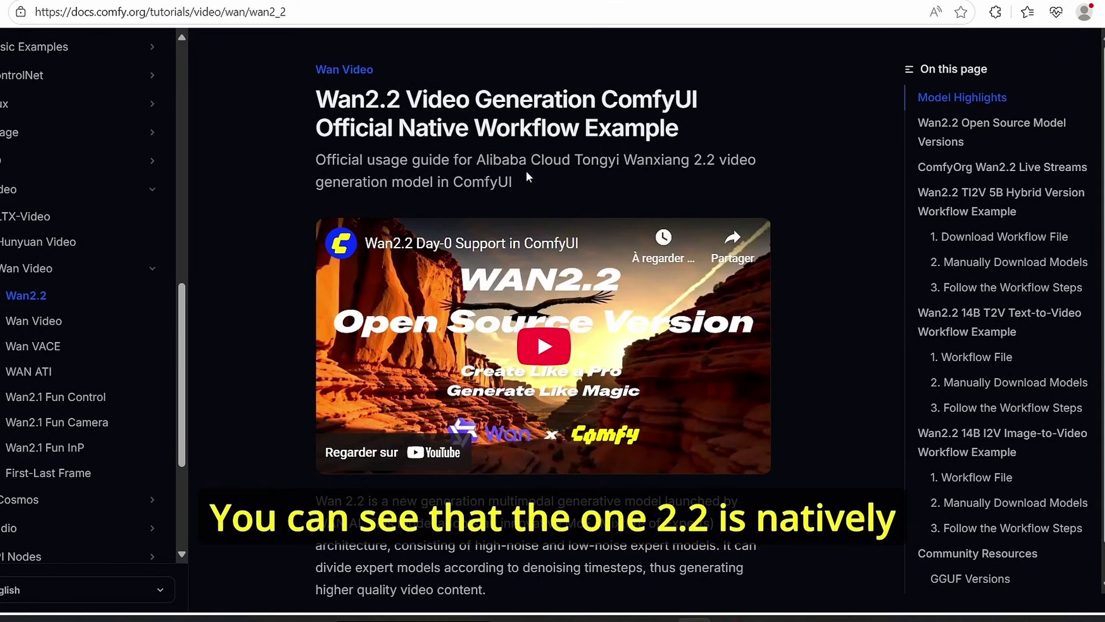
- Skim the Wan2.2 documentation, switch to the ComfyUI page, look at the ComfyUI Manager's update options and close it
scroll(527, 171, down, 10)
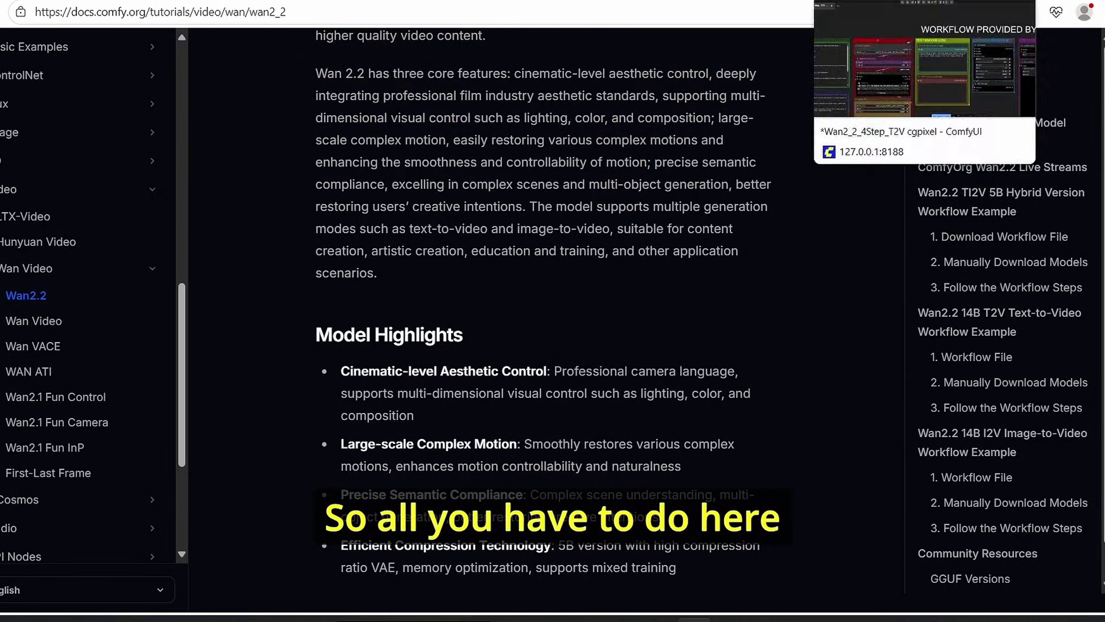
click(845, 1)
scroll(462, 136, down, 1)
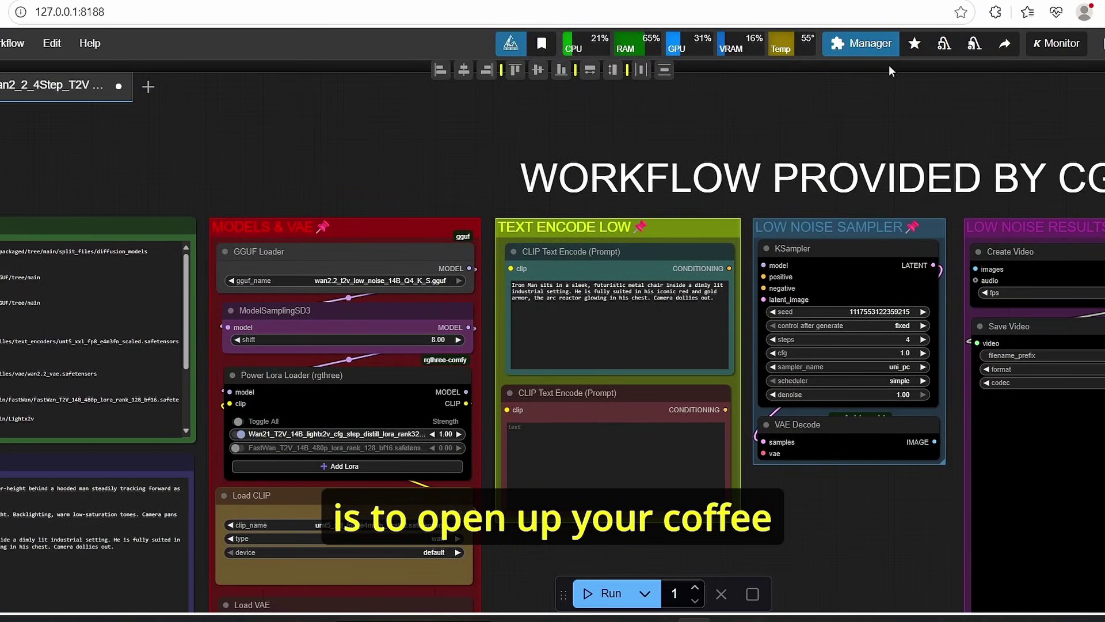
click(870, 44)
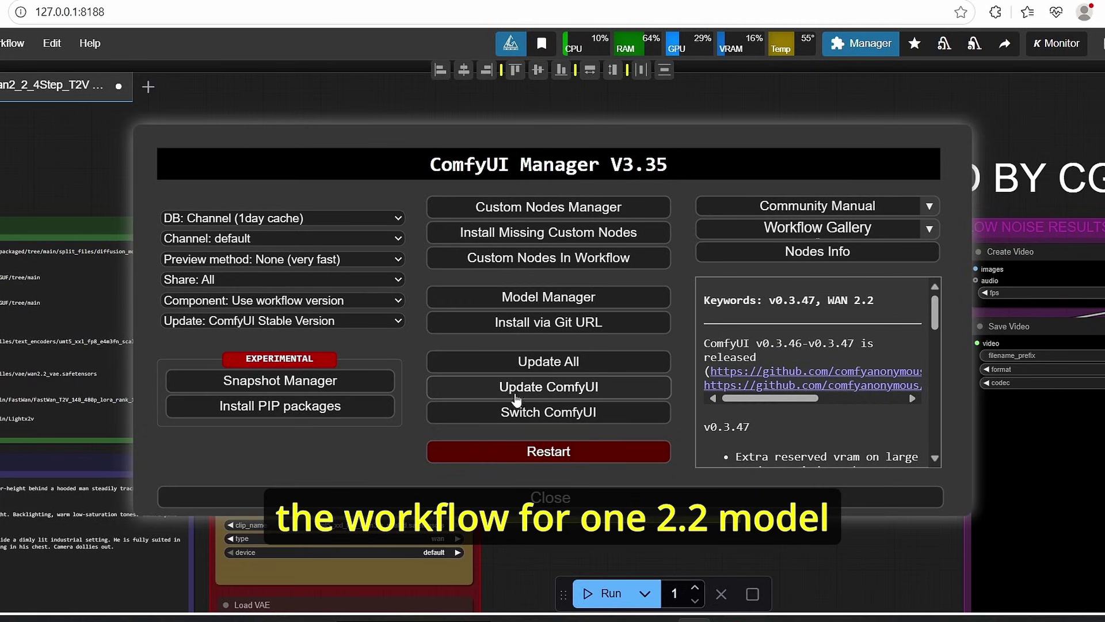
click(558, 496)
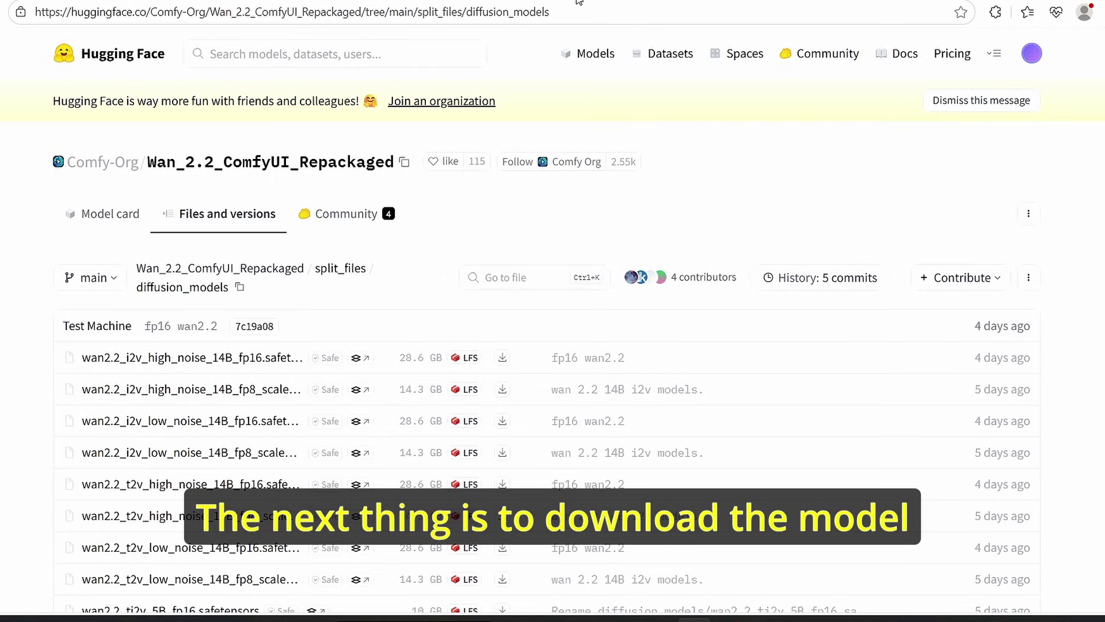
- Examine the model files in the Hugging Face Wan_2.2_ComfyUI_Repackaged repository and the quantized versions in Wan2.2-I2V-A14B-GGUF
scroll(500, 150, down, 2)
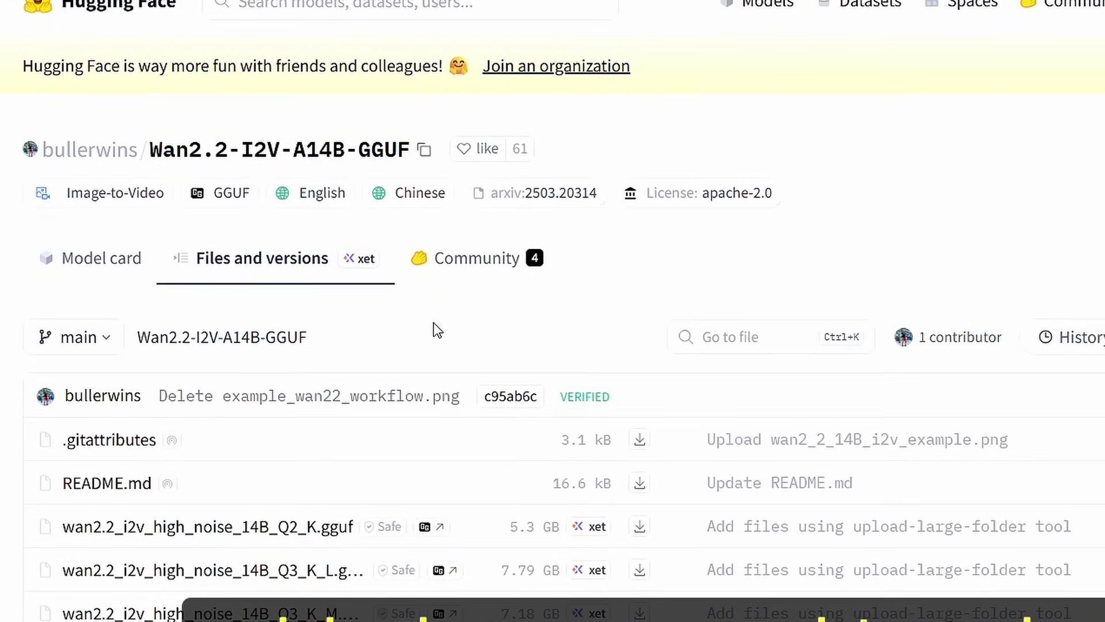
scroll(434, 326, down, 3)
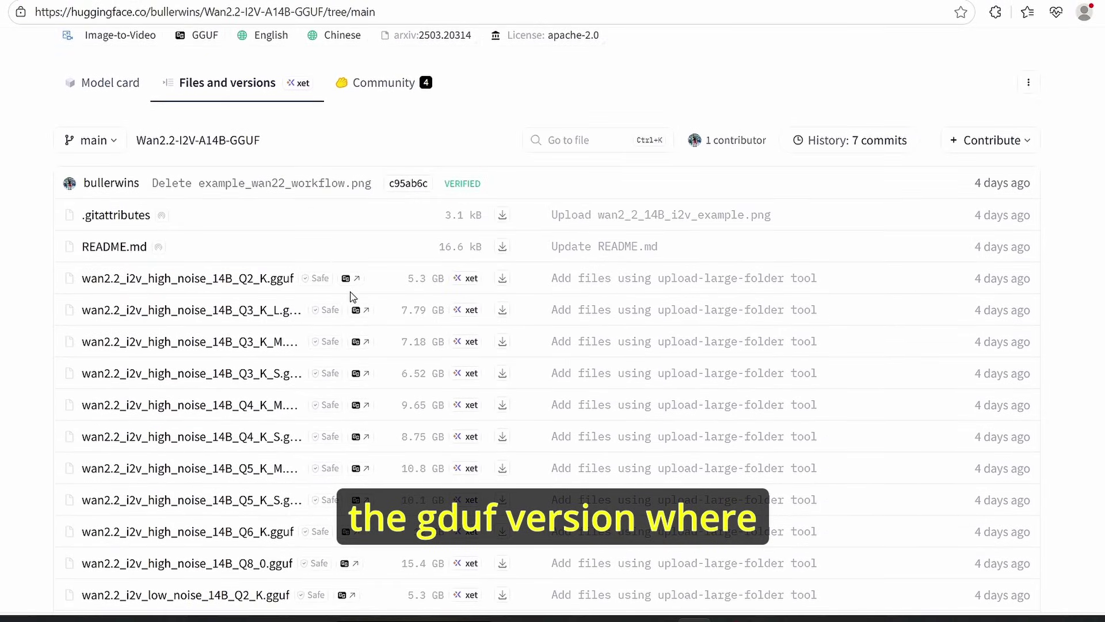
scroll(353, 297, down, 2)
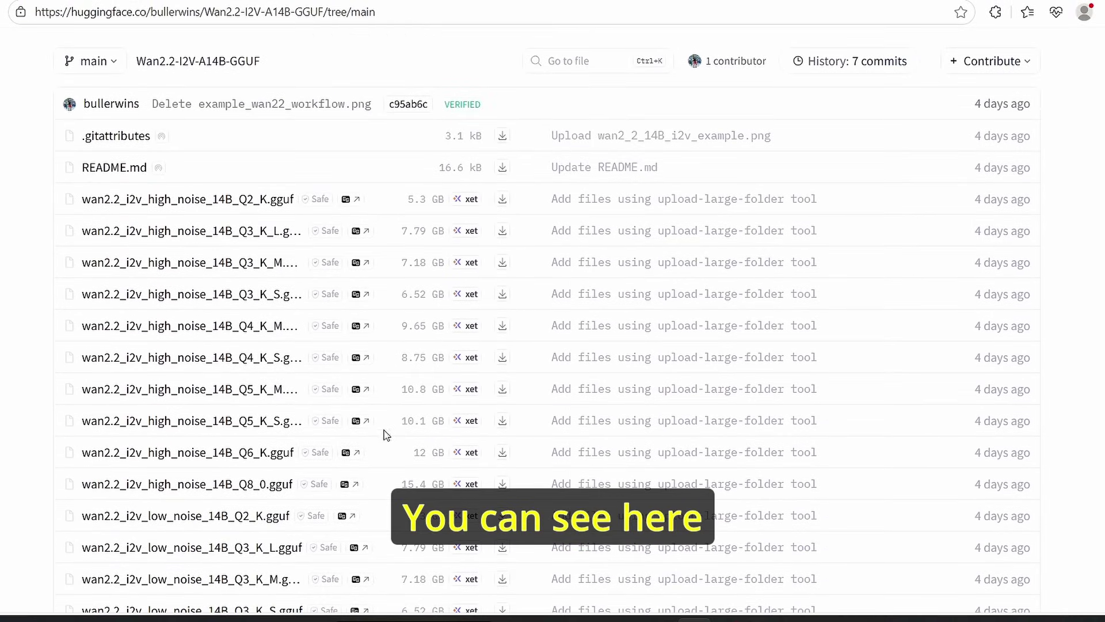
scroll(254, 435, down, 2)
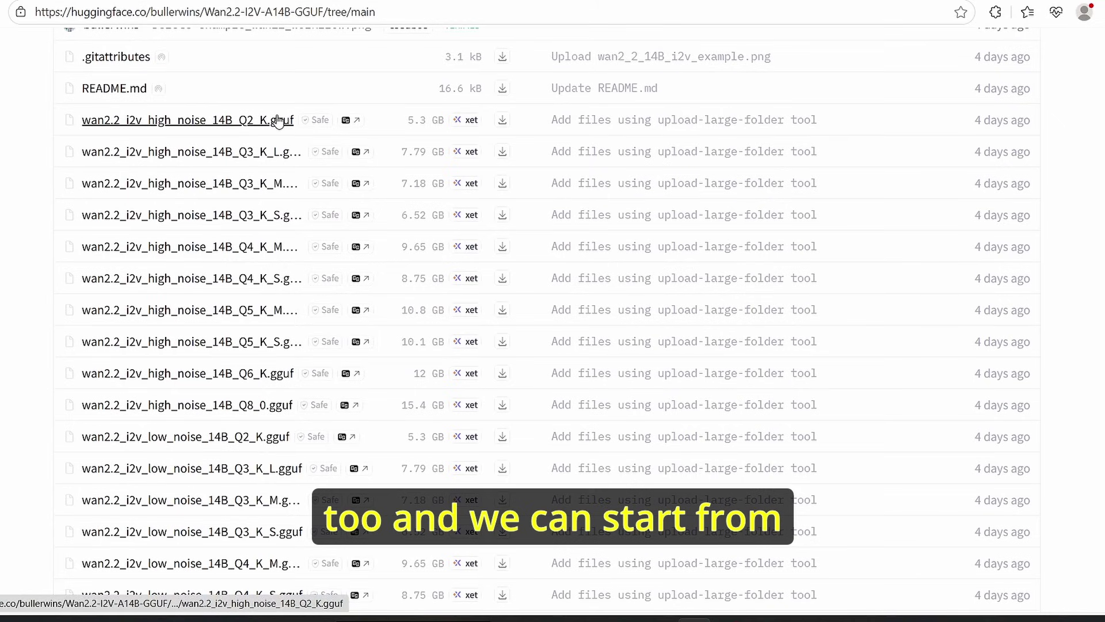
scroll(282, 149, down, 3)
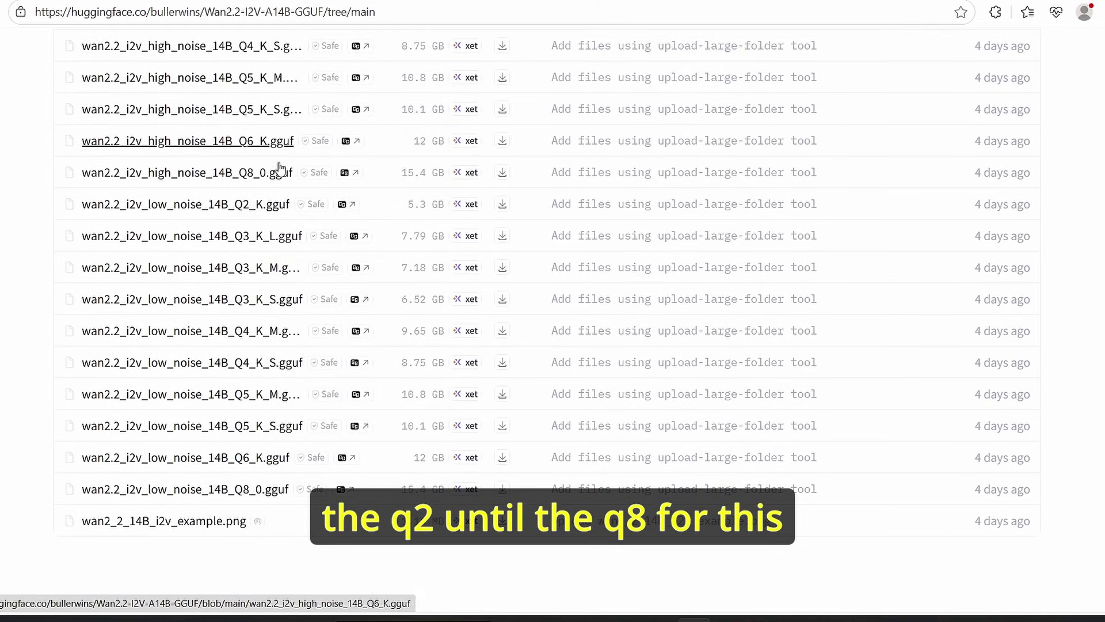
scroll(293, 410, up, 3)
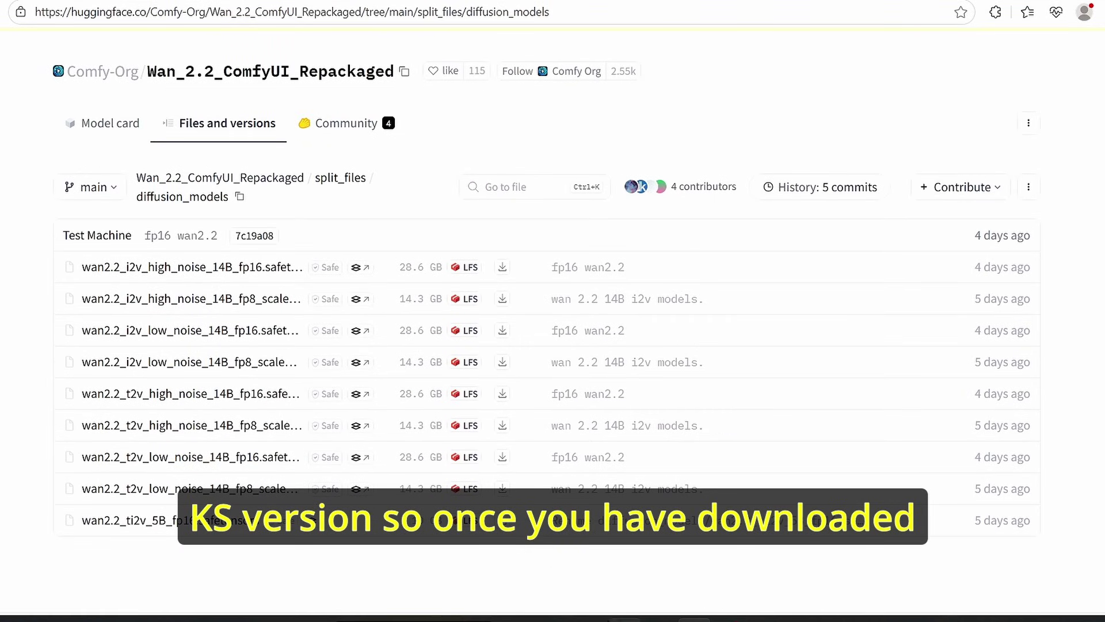
- In File Explorer, open ComfyUI's diffusion_models folder and select the wan2.2_t2v high-noise and low-noise 14B fp8_scaled files
mouse_move(590, 620)
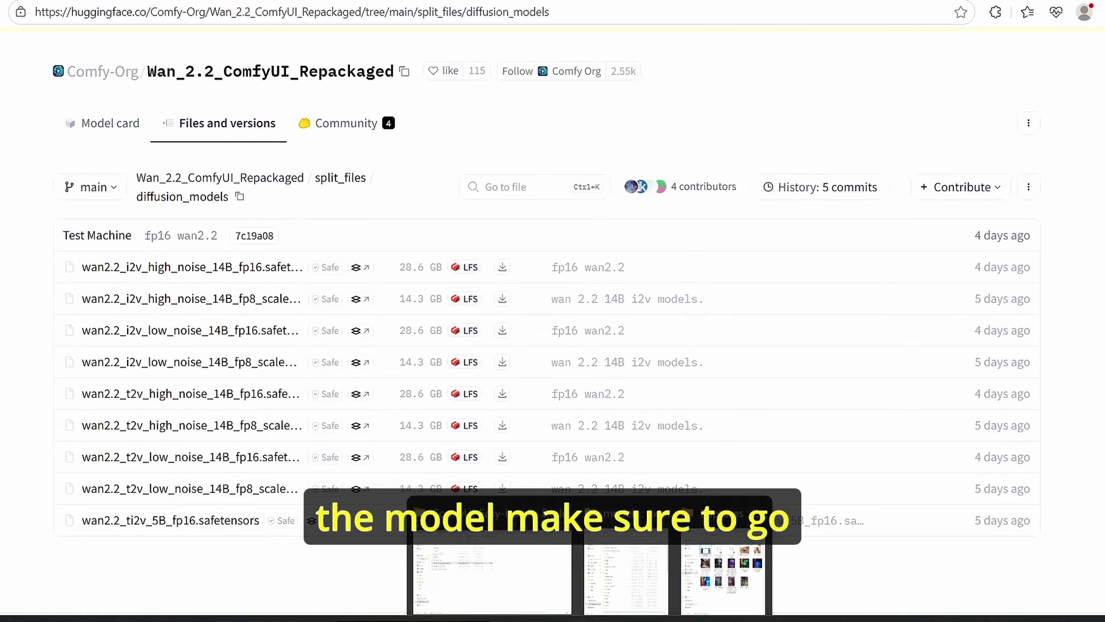
click(633, 556)
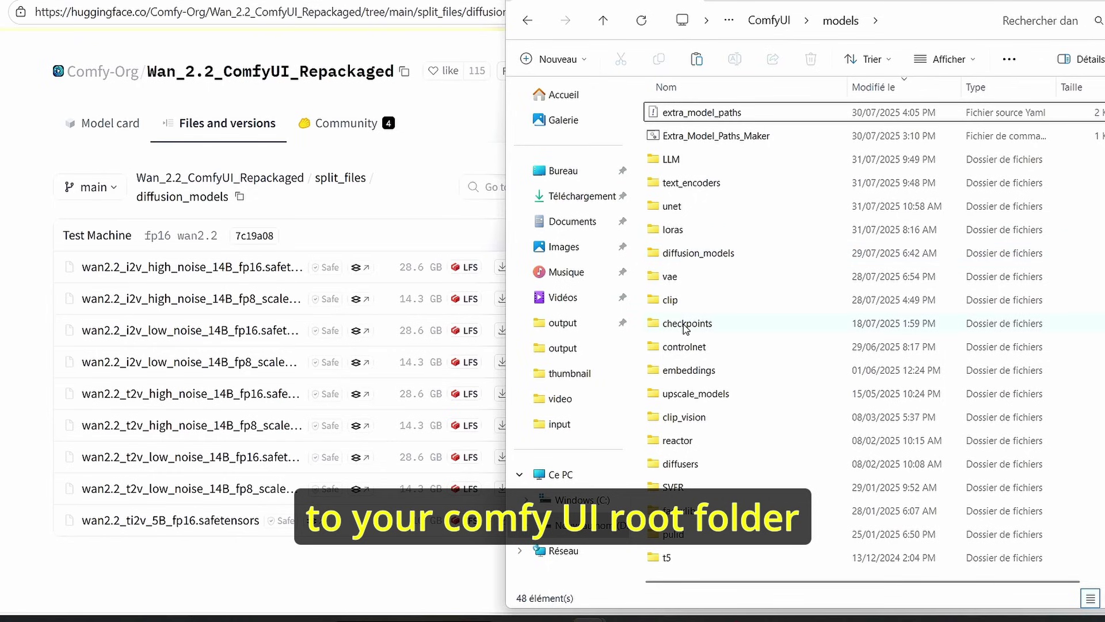
click(697, 320)
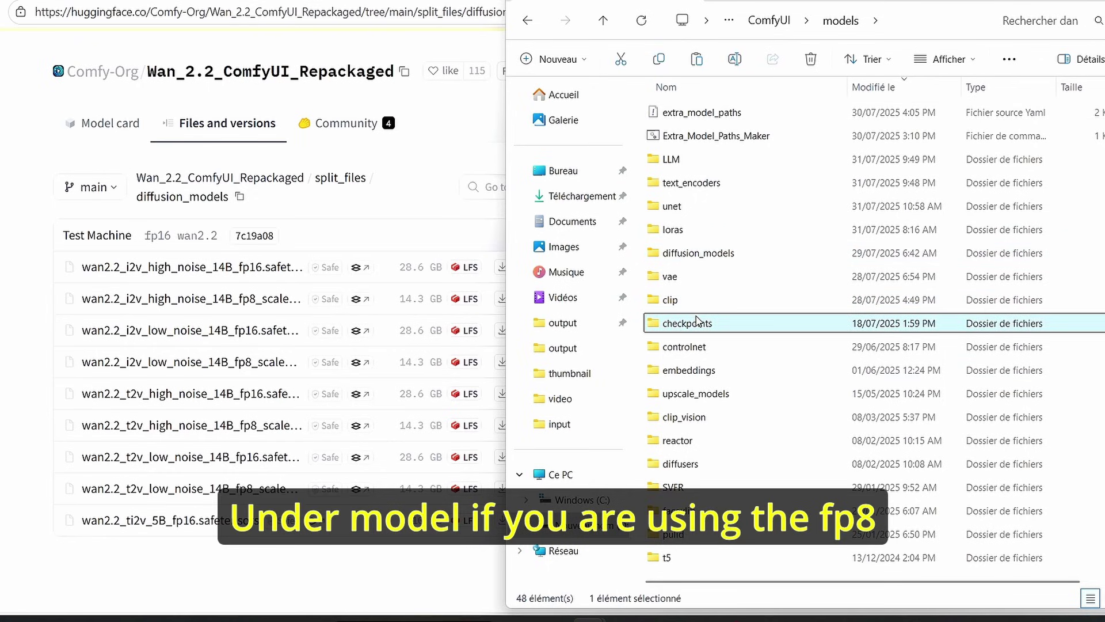
click(743, 207)
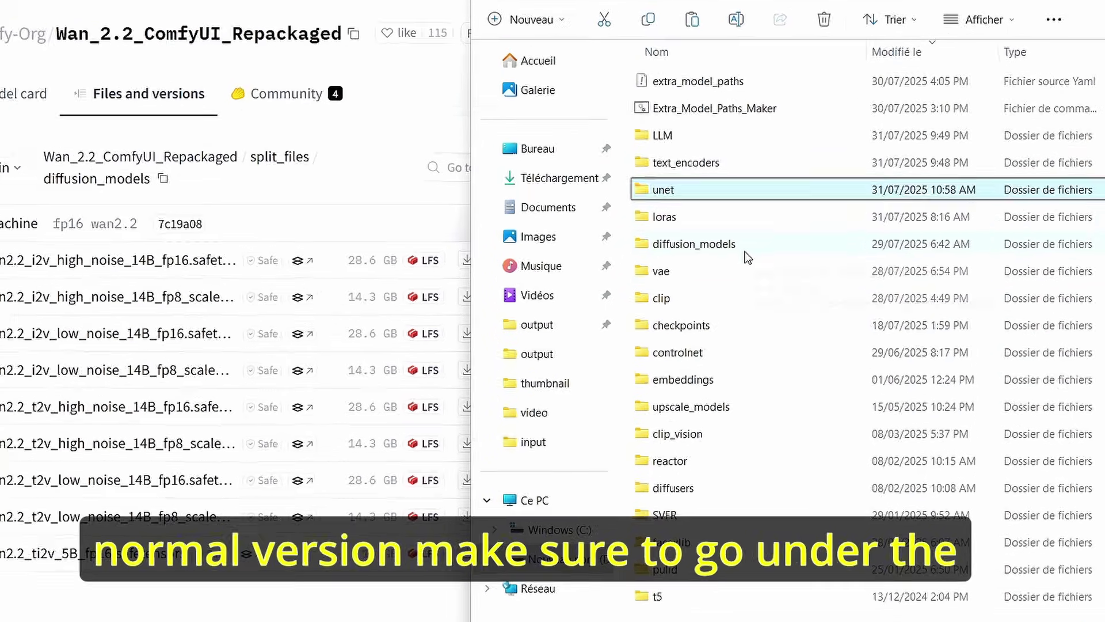
double_click(743, 255)
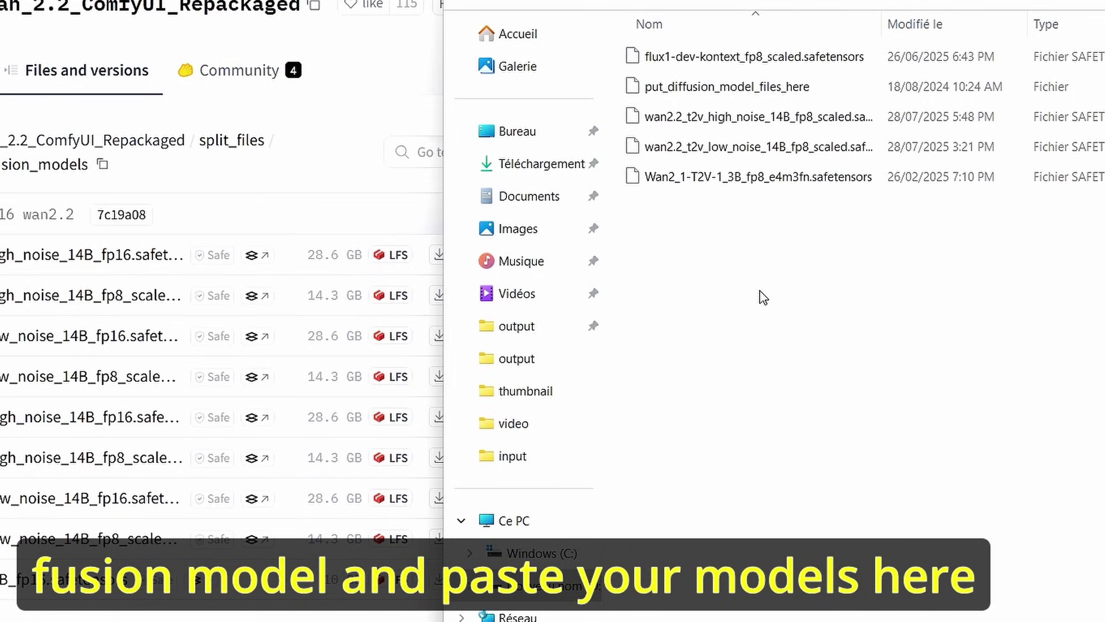
click(809, 143)
ctrl+click(833, 119)
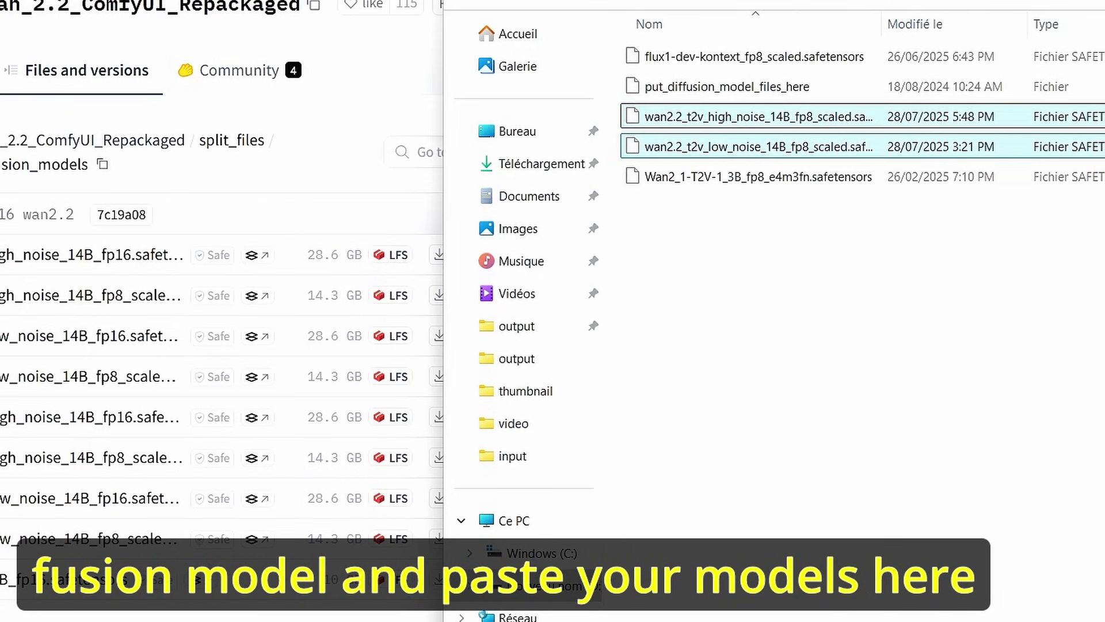
- Return to the models folder, open unet and select the Wan 2.2 GGUF files from the i2v high-noise to the t2v low-noise model
key(alt+Left)
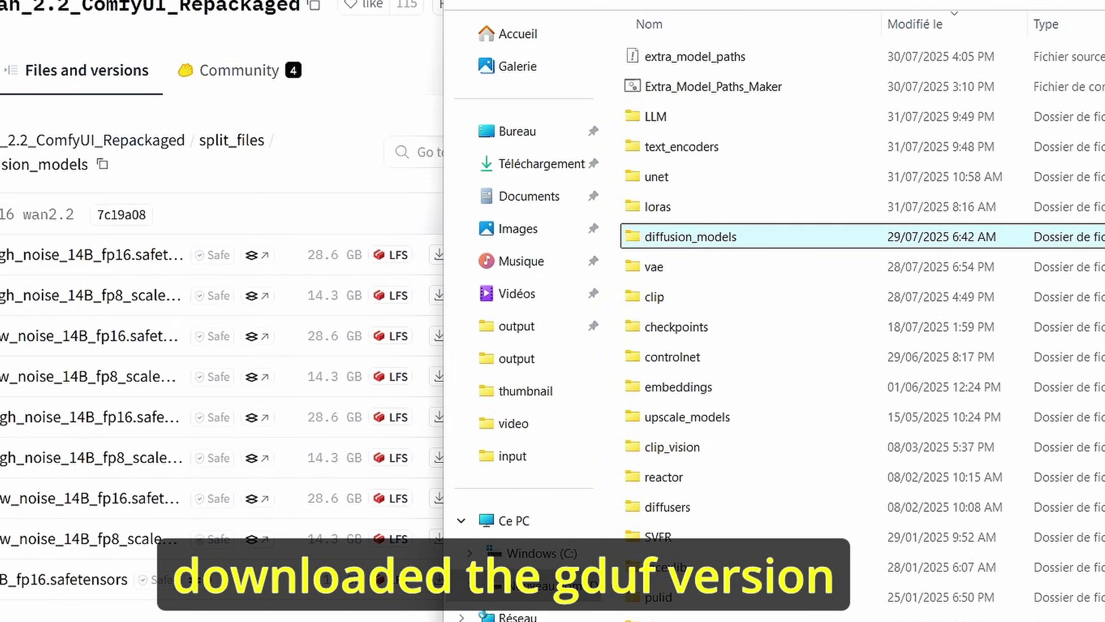
double_click(741, 177)
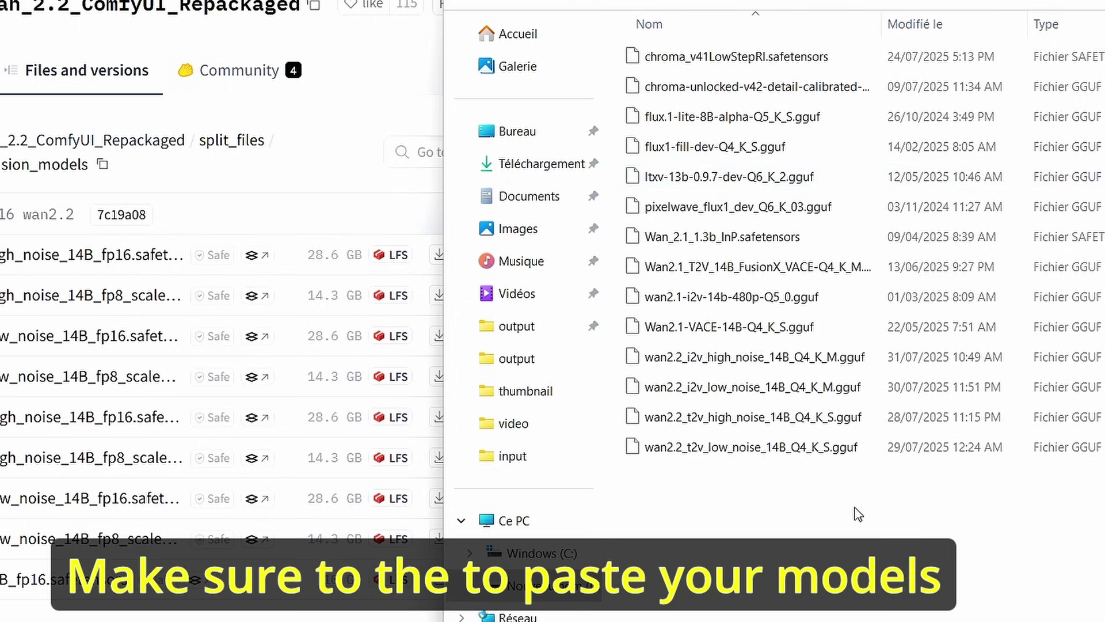
click(876, 361)
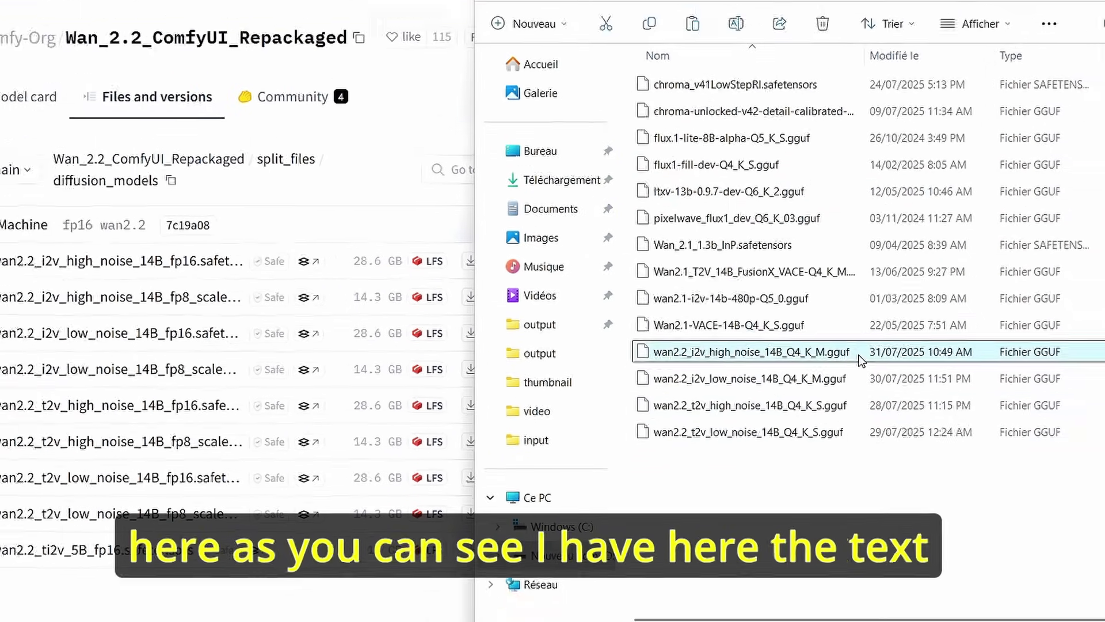
shift+click(725, 423)
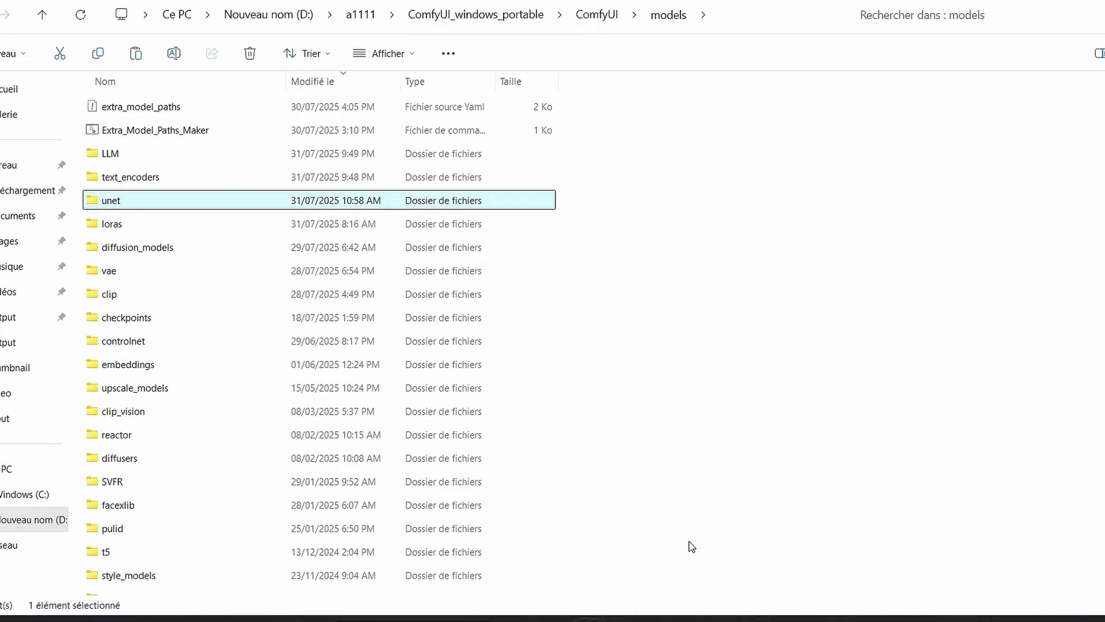
- View the contents of the vae folder and return to the models folder
key(v)
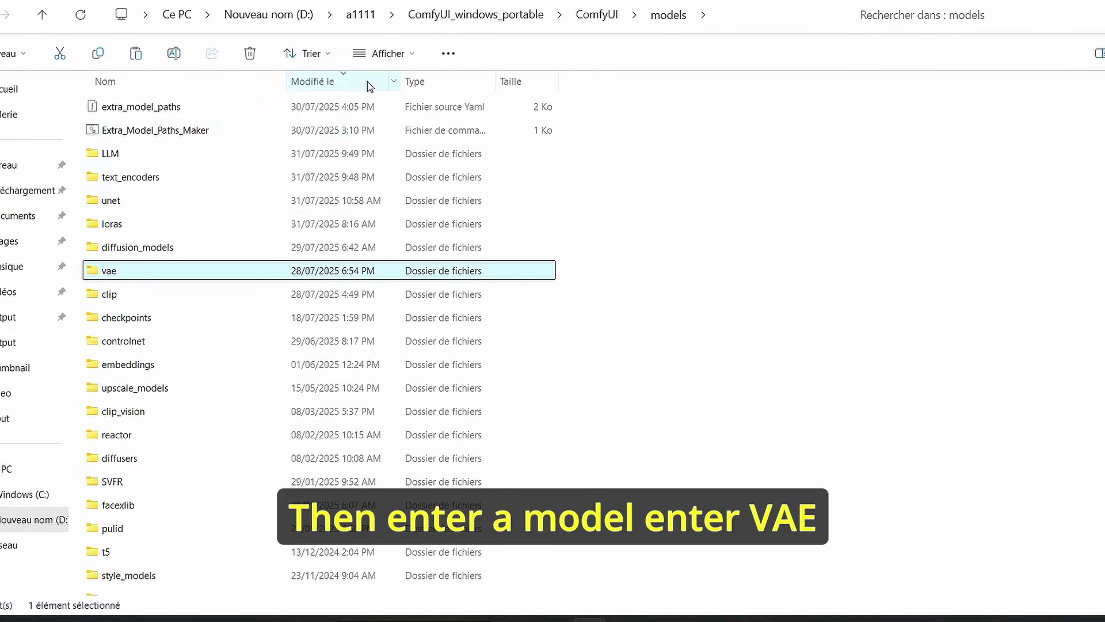
double_click(201, 271)
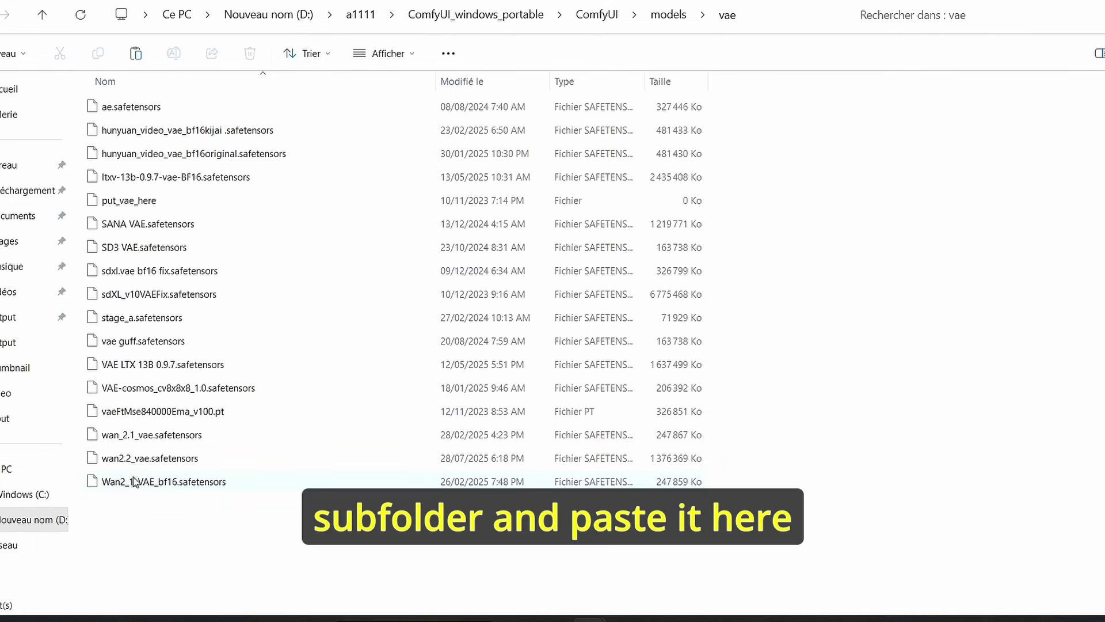
click(669, 16)
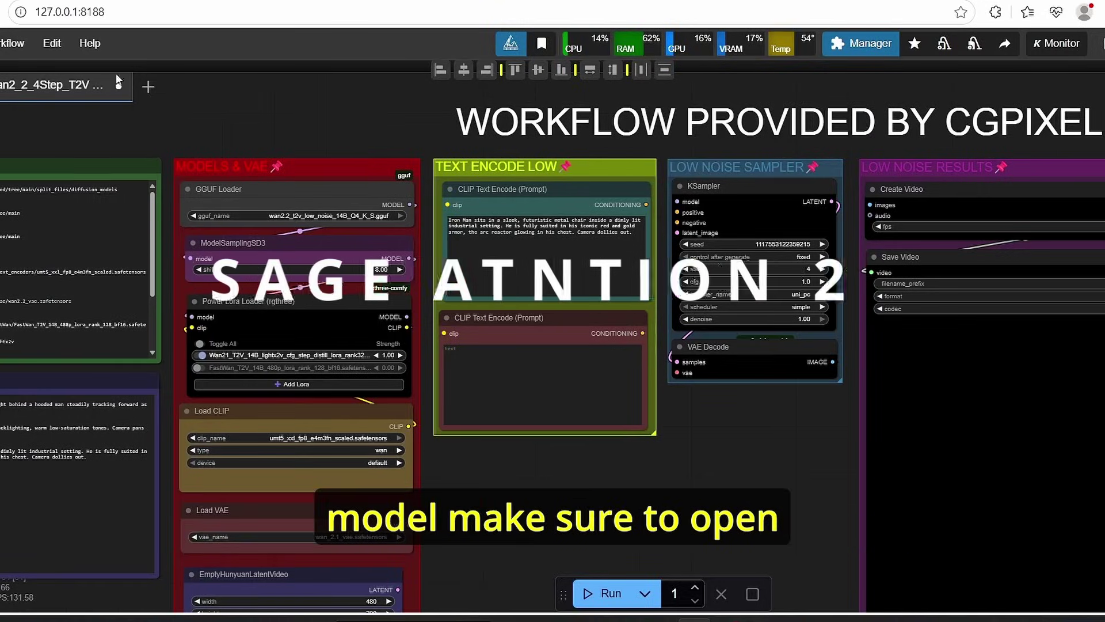
- Browse ComfyUI's workflow templates in the Video category and close the template browser
click(5, 47)
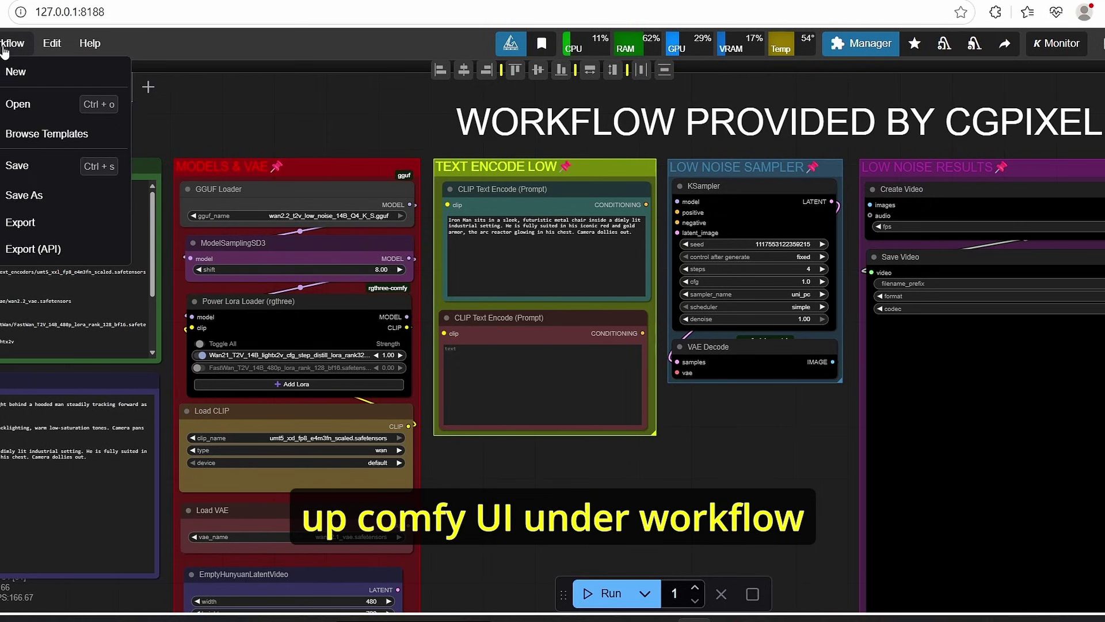
click(40, 138)
click(102, 344)
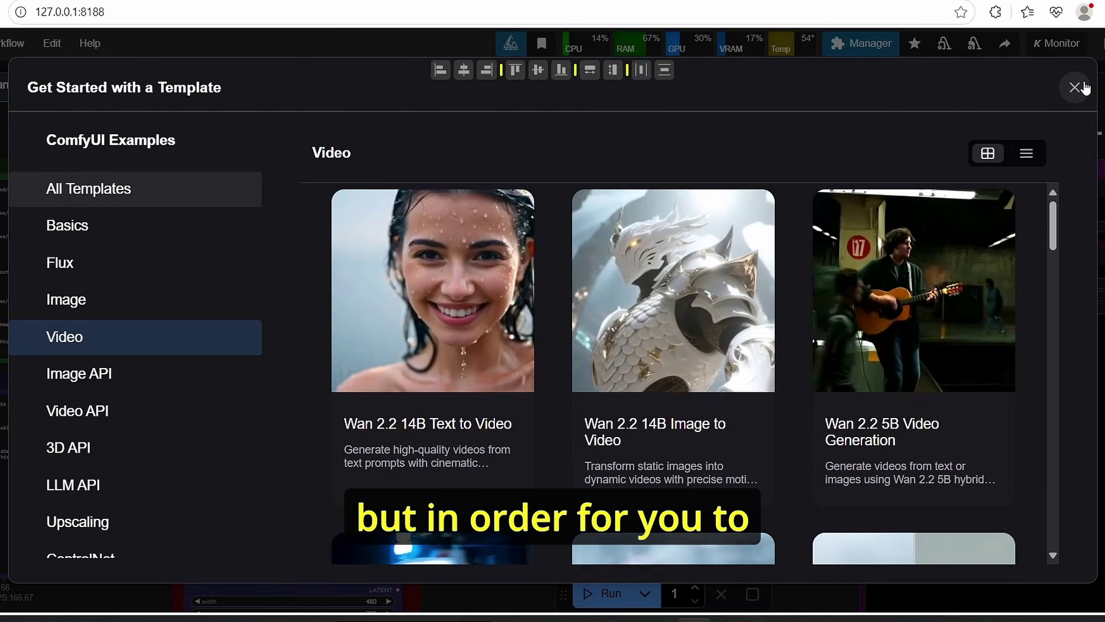
click(1075, 87)
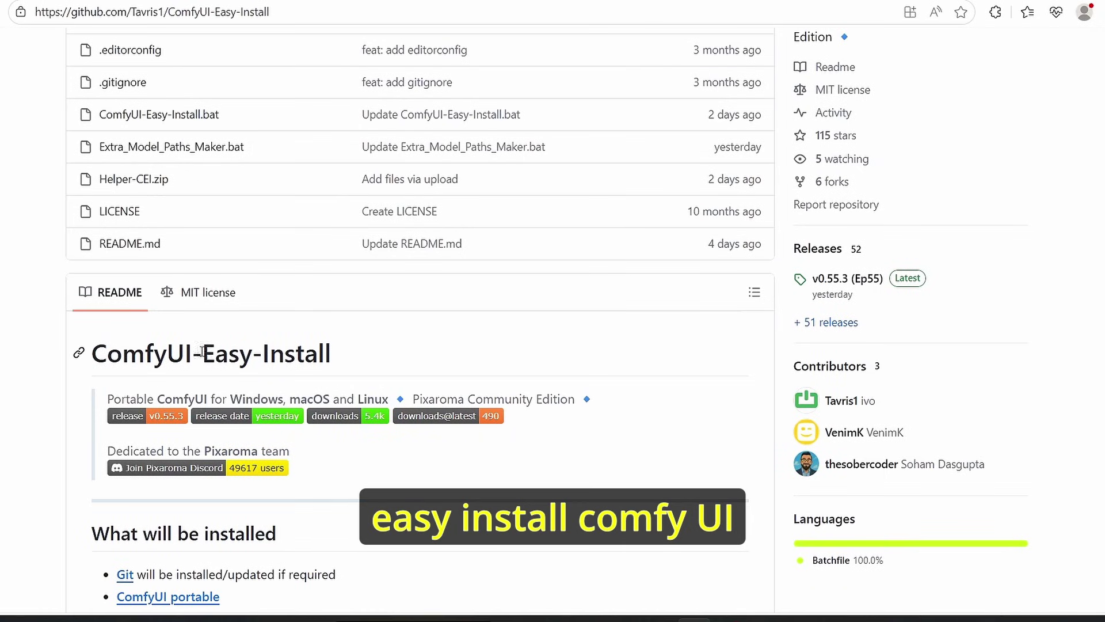
- Read the ComfyUI-Easy-Install README on GitHub for its optional add-ons and Windows installation steps
scroll(201, 351, down, 1)
scroll(464, 267, up, 3)
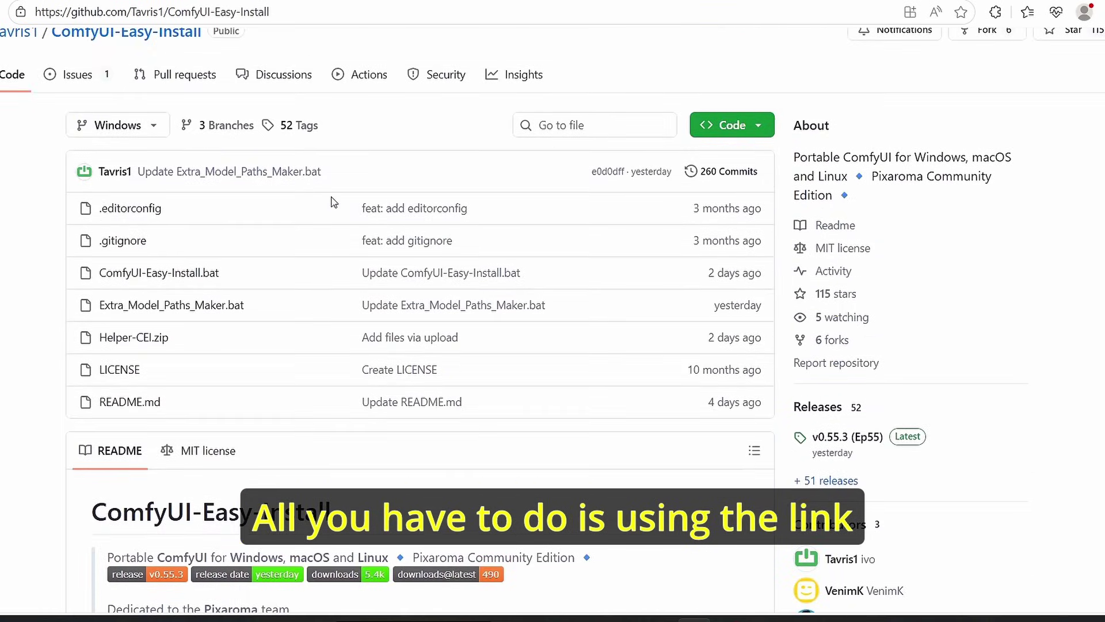
scroll(420, 217, down, 15)
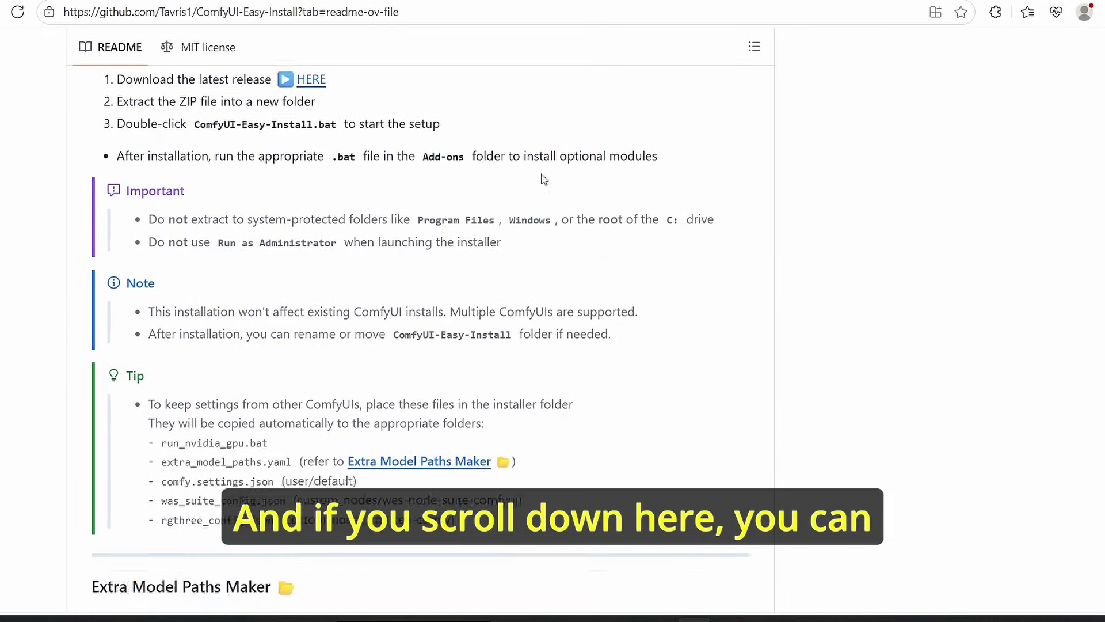
scroll(544, 179, down, 9)
scroll(543, 178, up, 11)
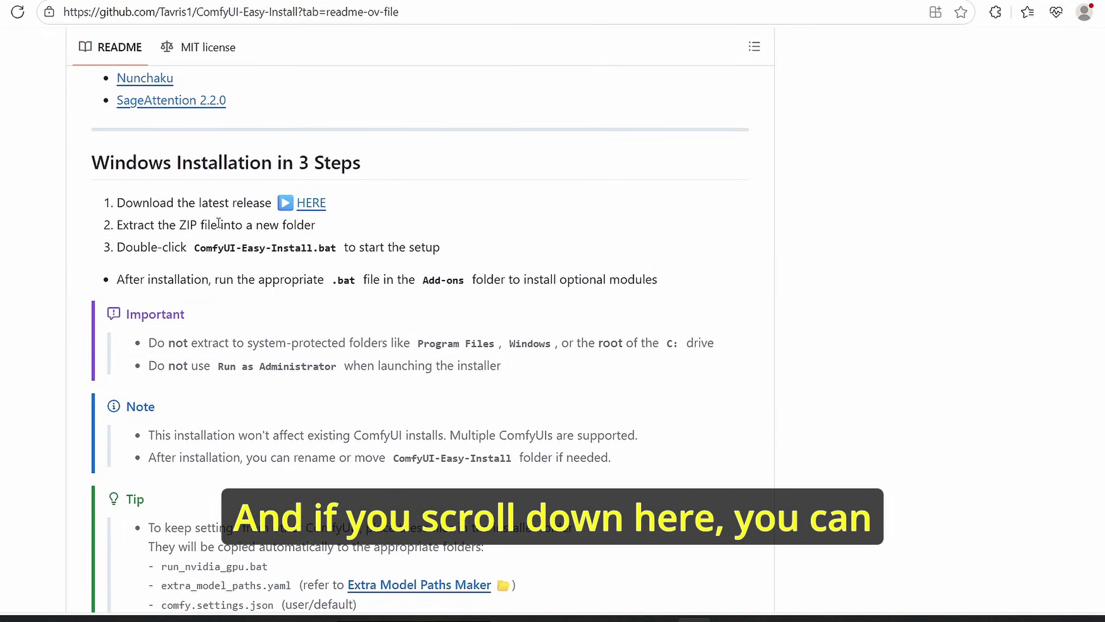
scroll(345, 213, up, 1)
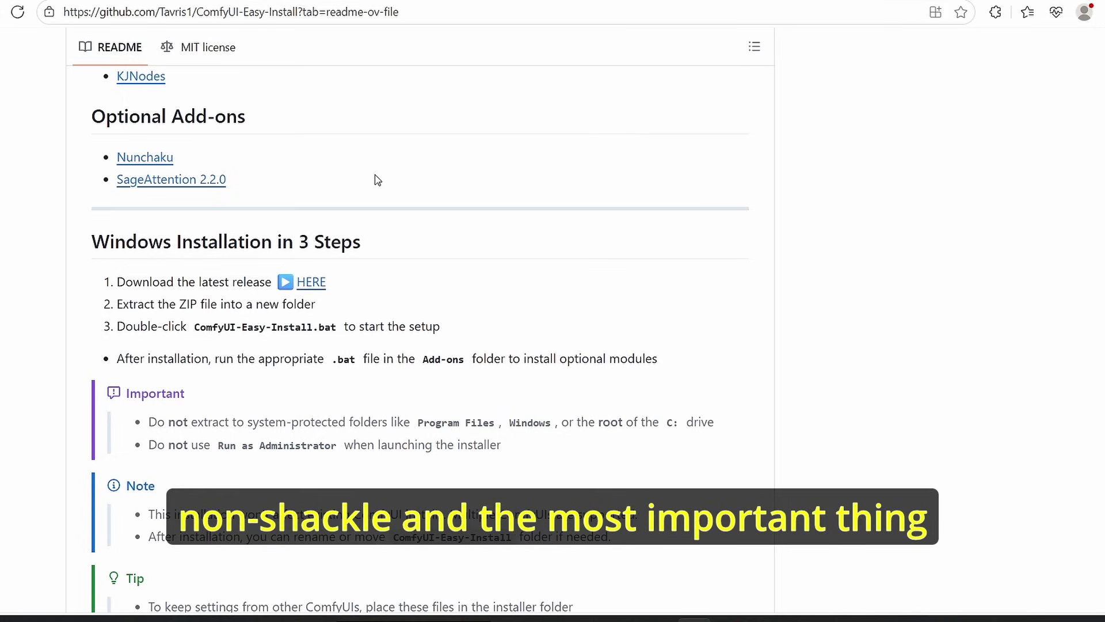
- Open the SageAttention 2.2.0 add-on's repository from the README and examine its performance comparison with FlashAttention2
right_click(211, 182)
click(165, 197)
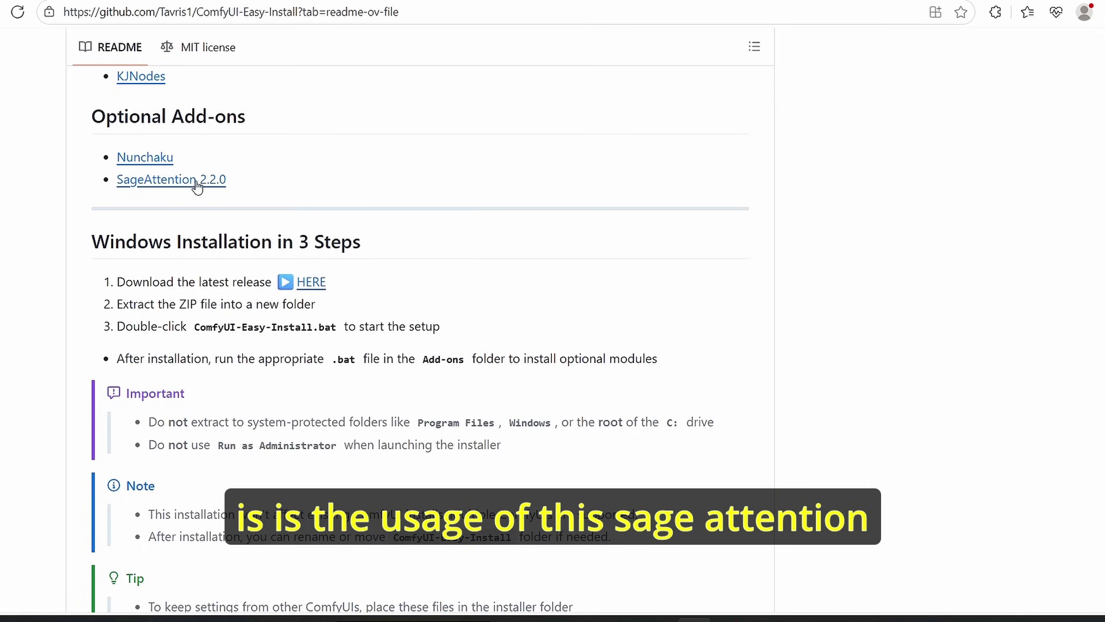
scroll(344, 151, down, 15)
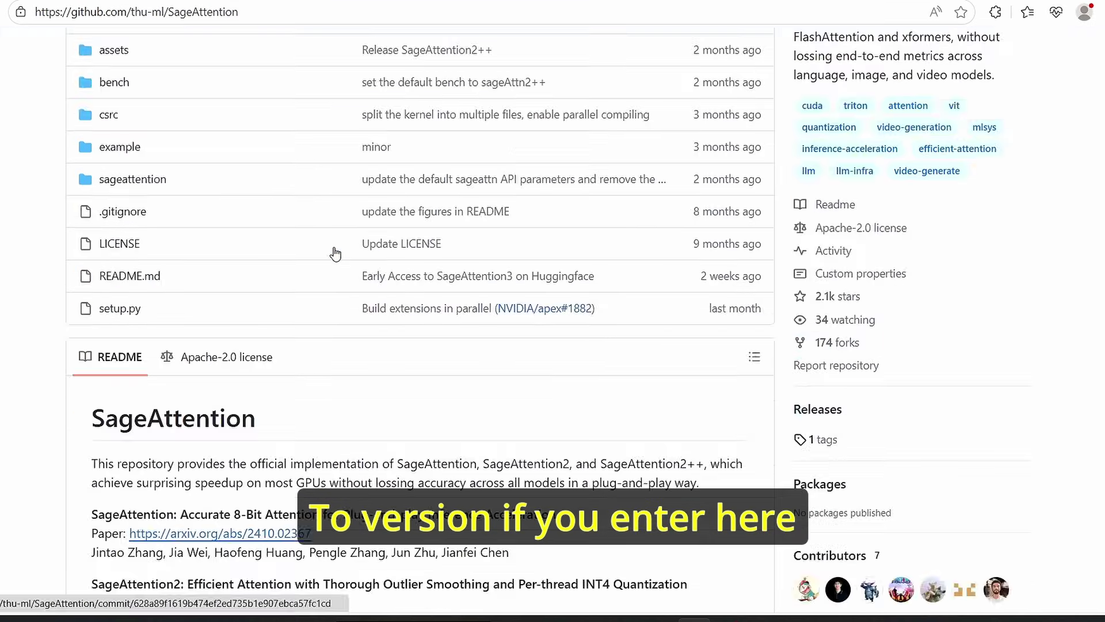
scroll(688, 362, down, 1)
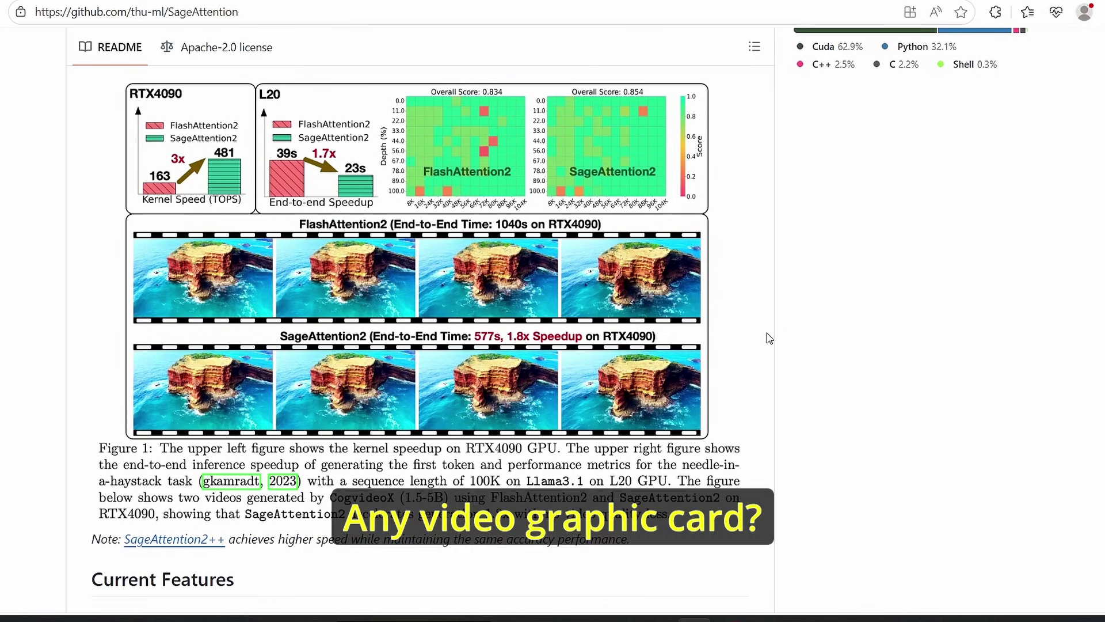
scroll(752, 357, up, 3)
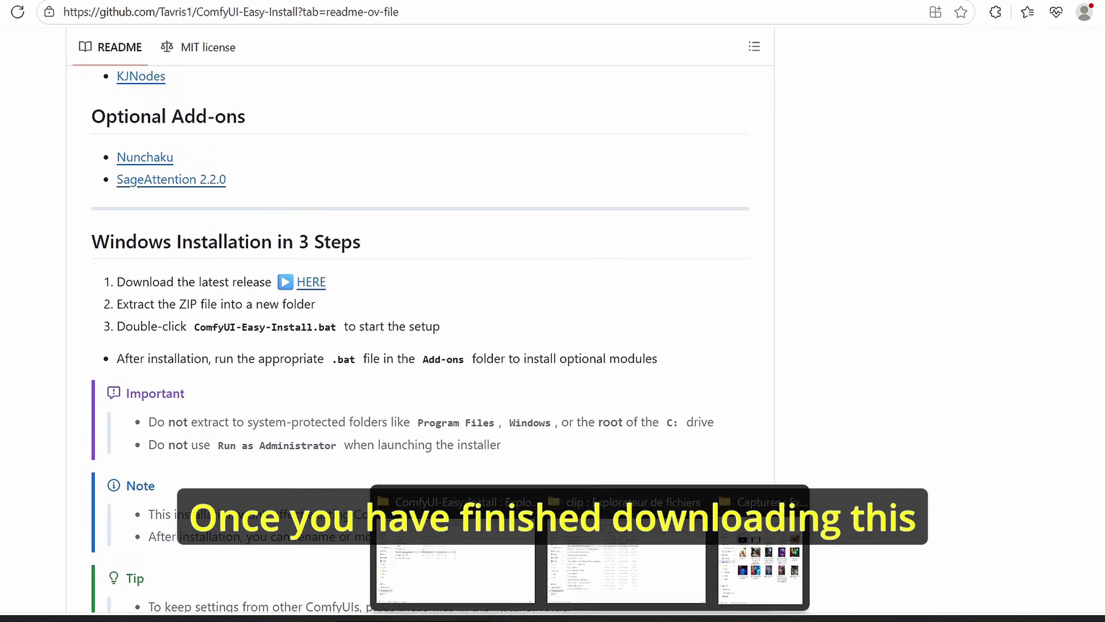
- Switch to File Explorer and go to the ComfyUI-Easy-Install folder that contains the downloaded zip file
mouse_move(678, 549)
click(474, 552)
key(alt+Up)
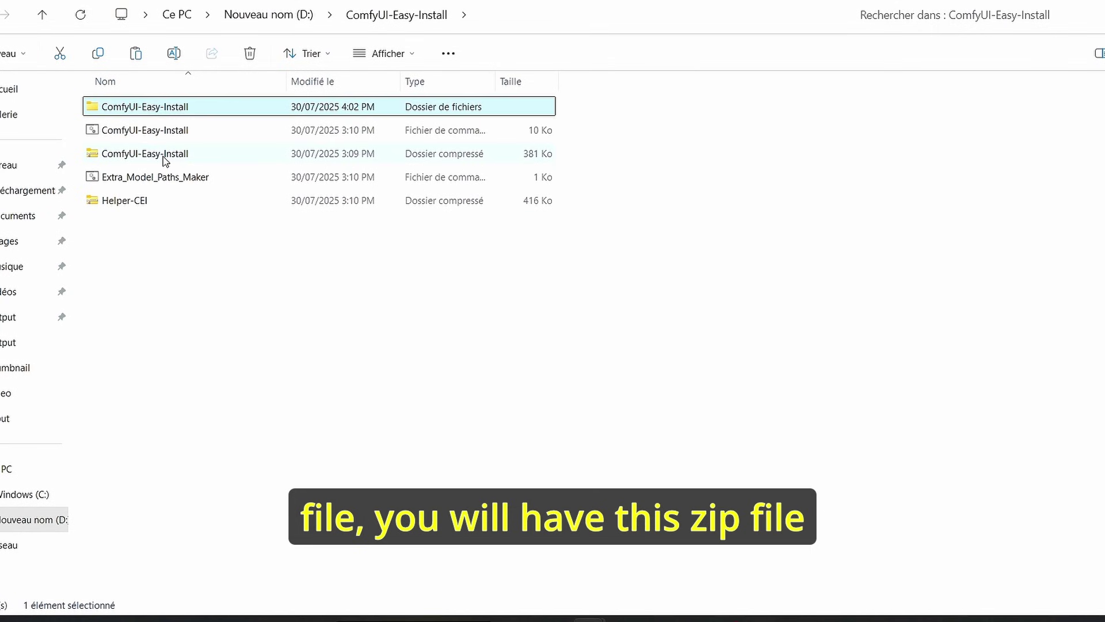
- Point out the three extracted files, ComfyUI-Easy-Install, Extra_Model_Paths_Maker and Helper-CEI, alongside the downloaded zip
click(271, 210)
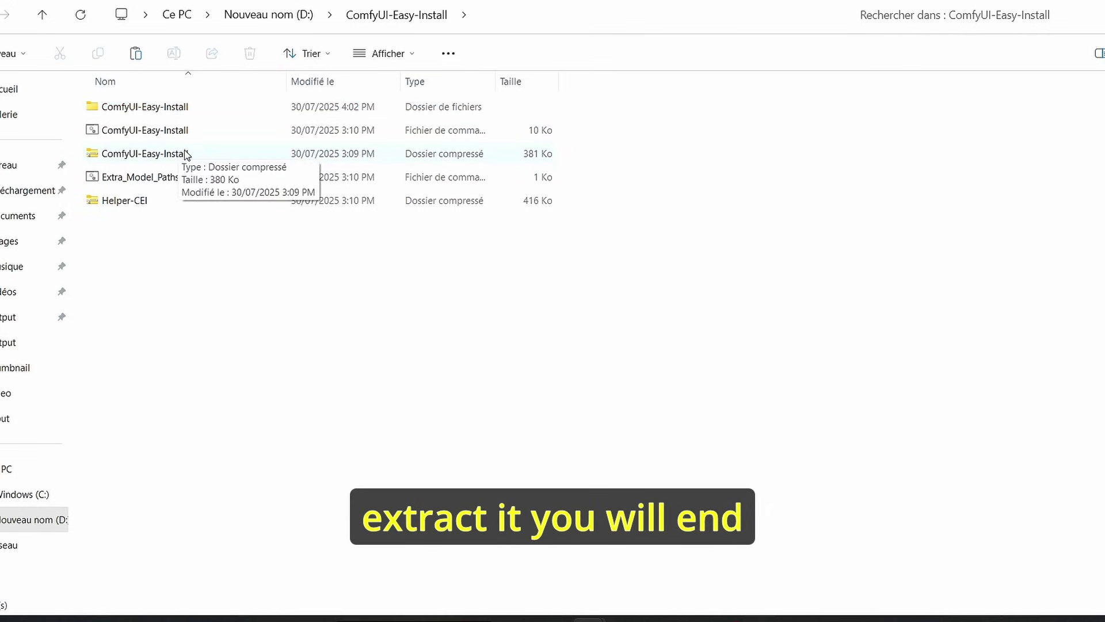
click(183, 131)
ctrl+click(185, 164)
ctrl+click(116, 192)
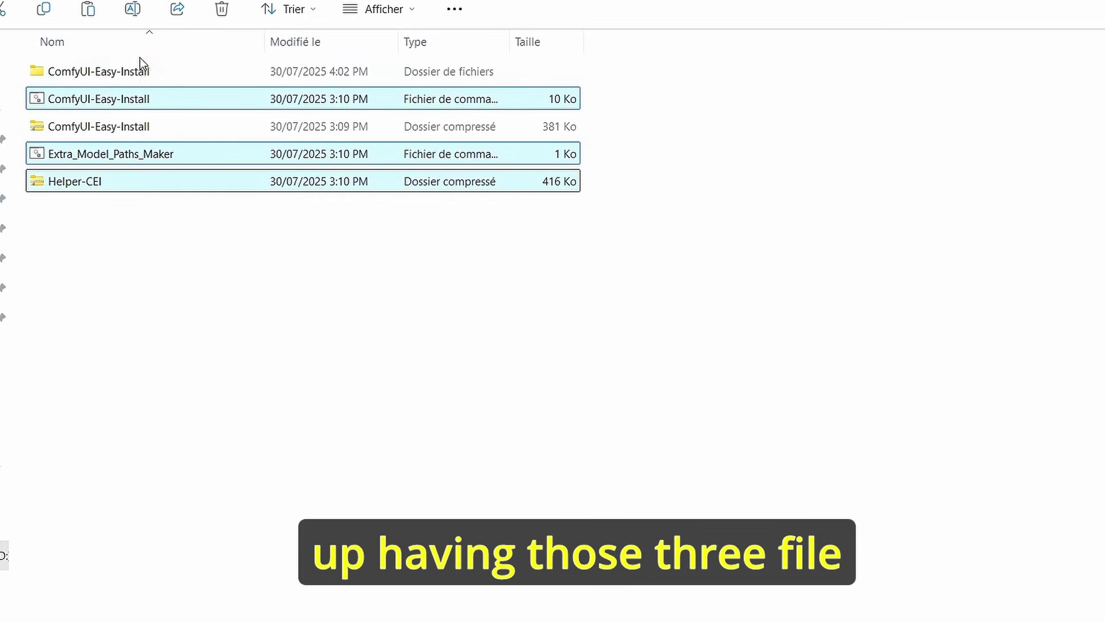
ctrl+click(156, 85)
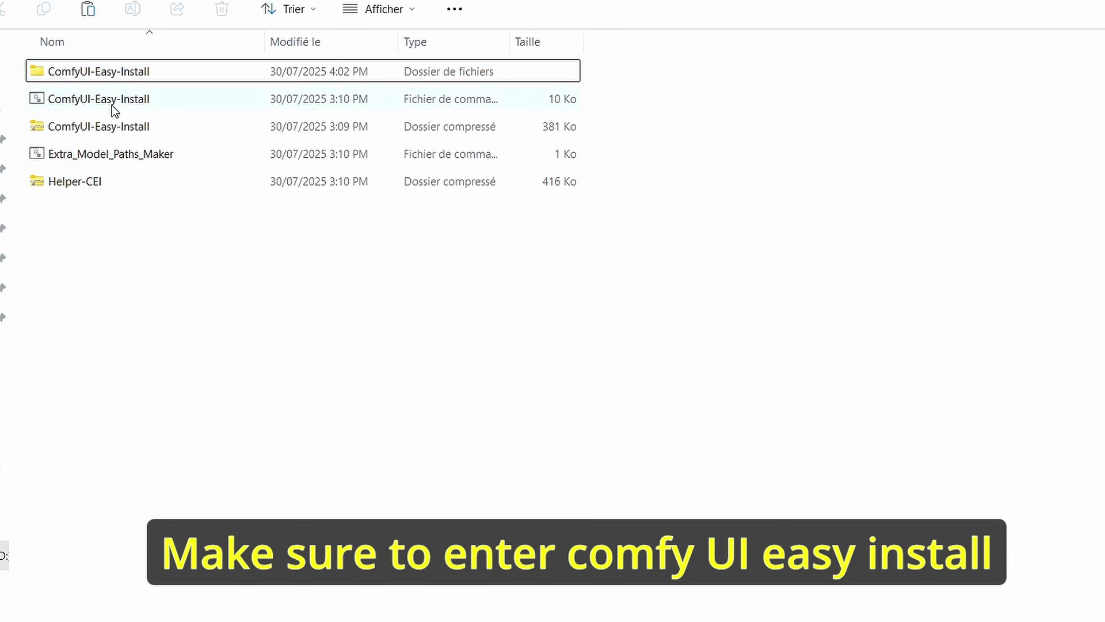
- Run the ComfyUI-Easy-Install batch installer and close its console window
click(112, 105)
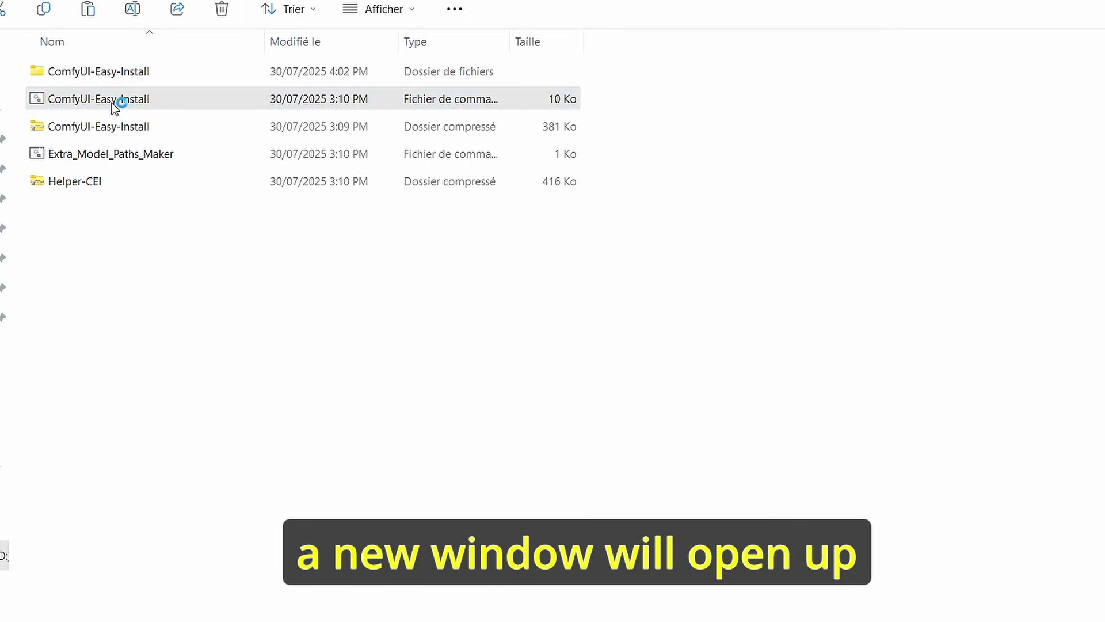
click(621, 314)
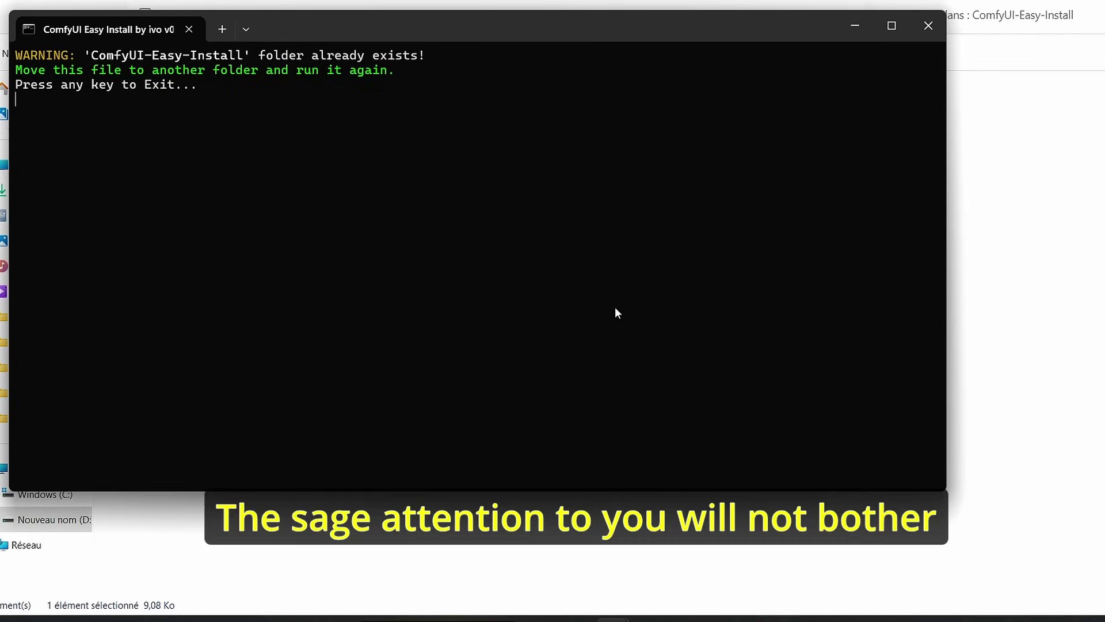
click(927, 26)
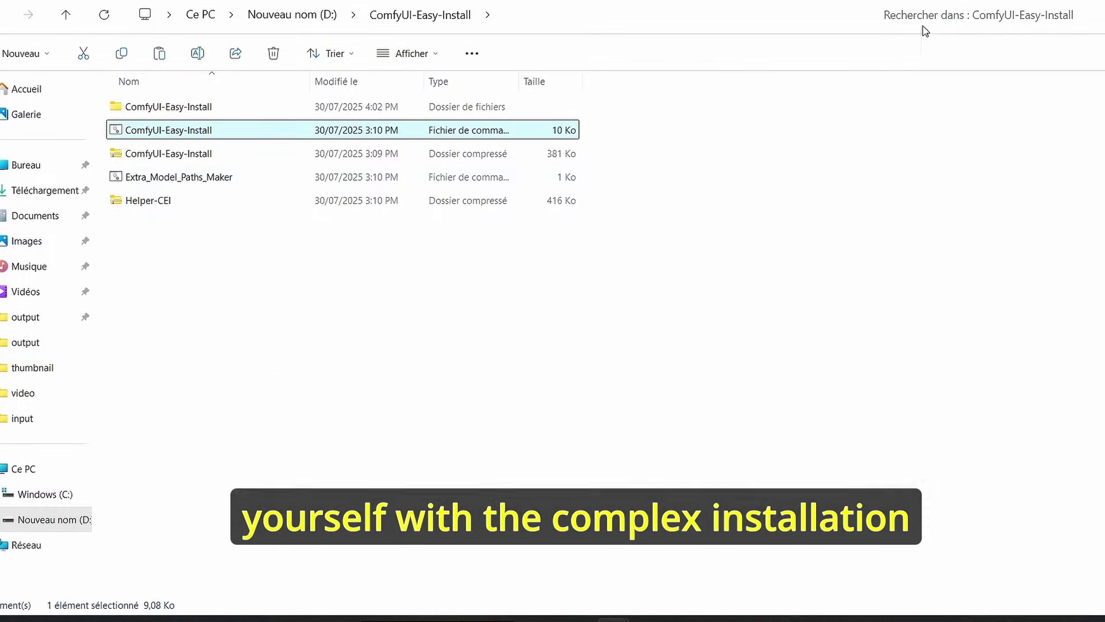
- Open the installed ComfyUI-Easy-Install folder and go into its Add-ons folder to view the add-on installers
click(185, 112)
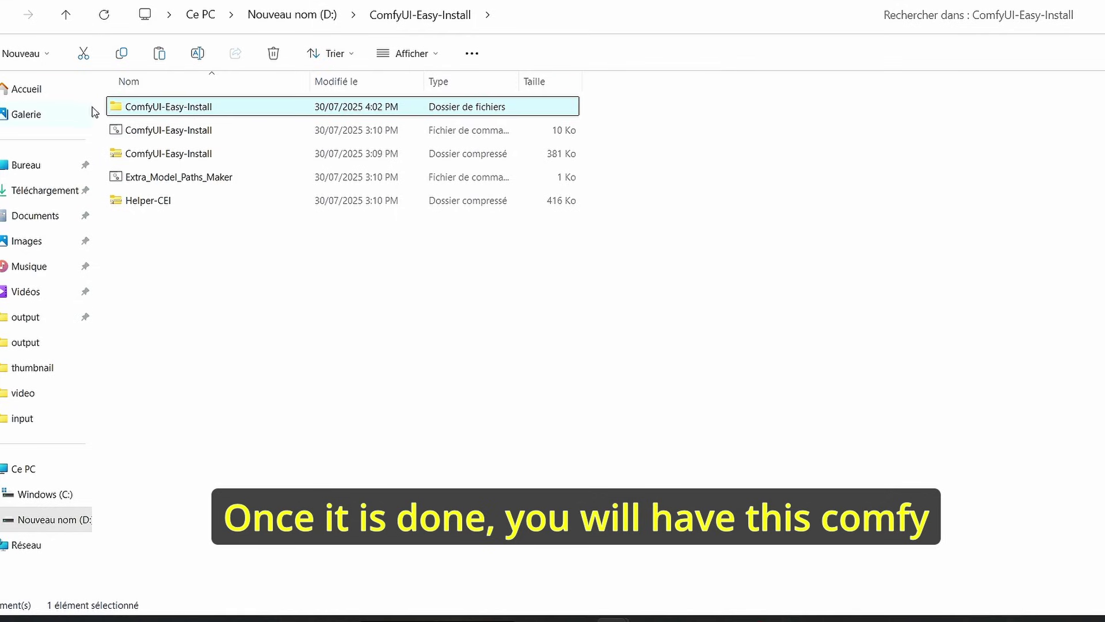
double_click(197, 110)
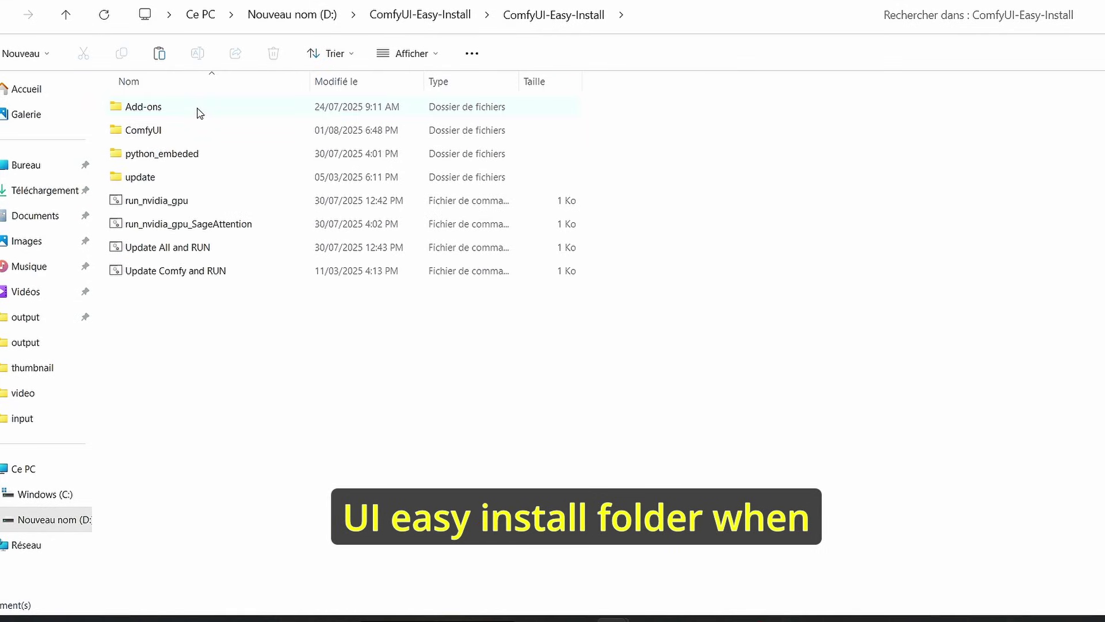
click(298, 132)
double_click(141, 105)
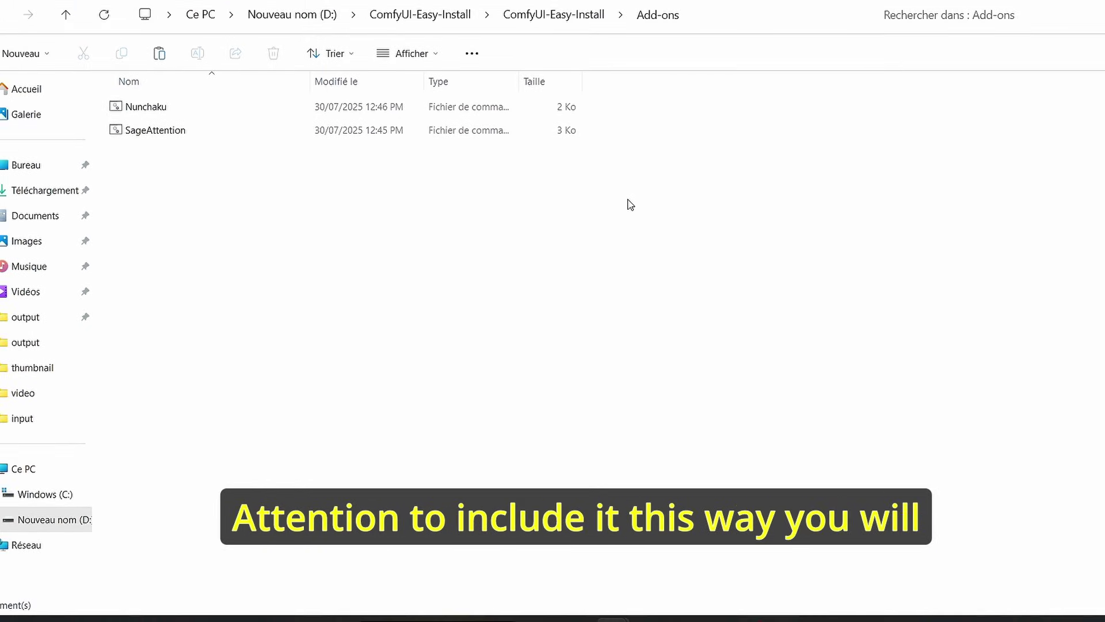
- Open the run_nvidia_gpu_SageAttention batch file in Notepad and highlight its --use-sage-attention argument
click(553, 15)
click(217, 228)
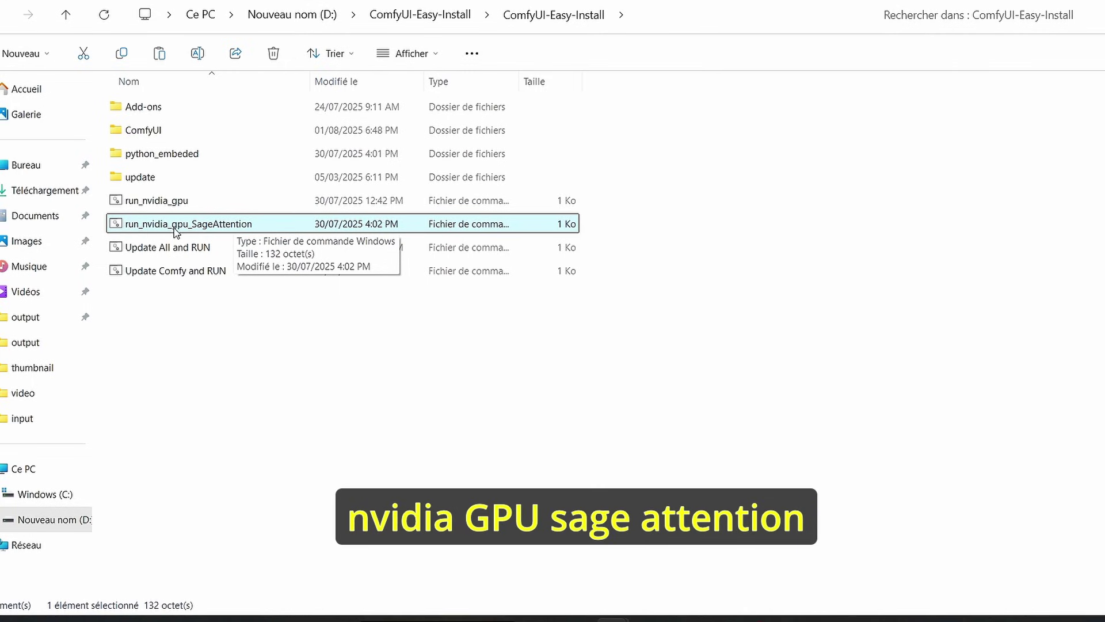
right_click(208, 232)
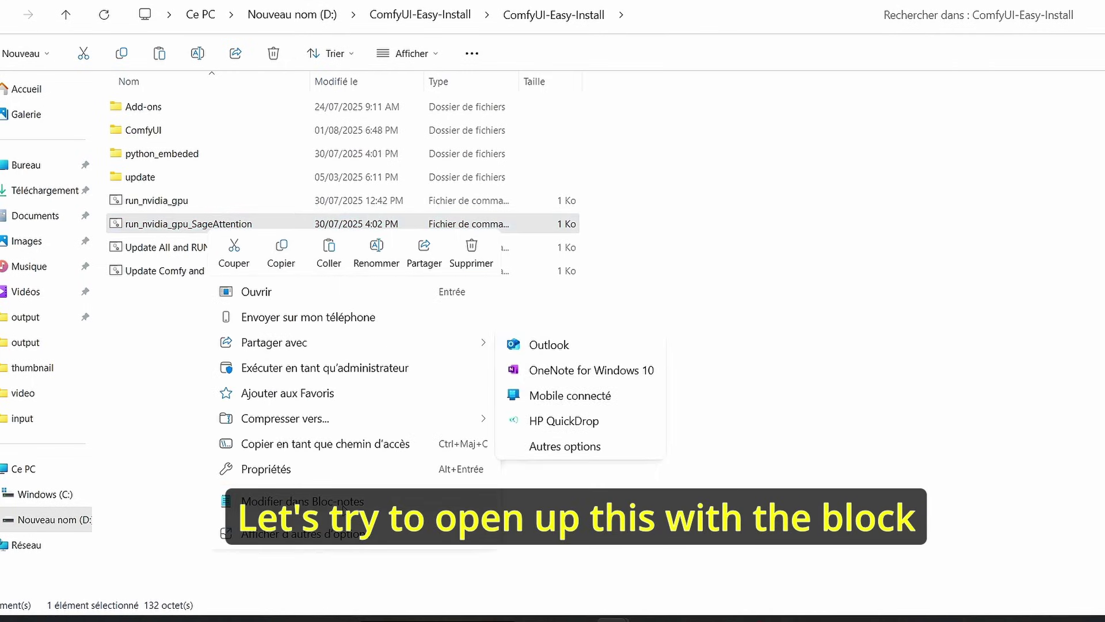
click(343, 502)
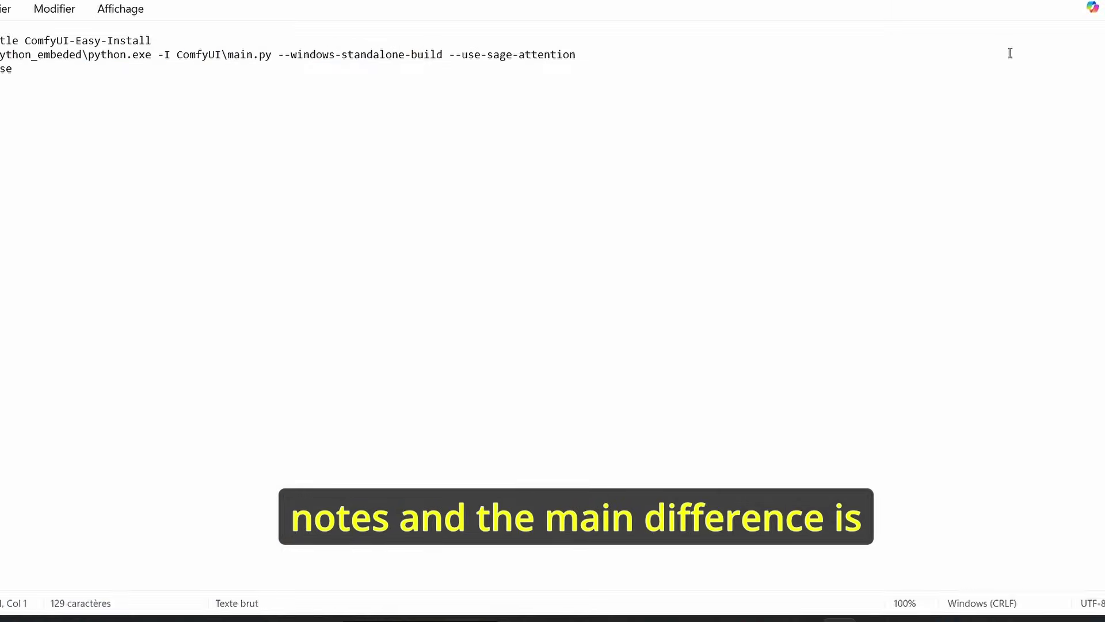
drag(449, 56, 584, 49)
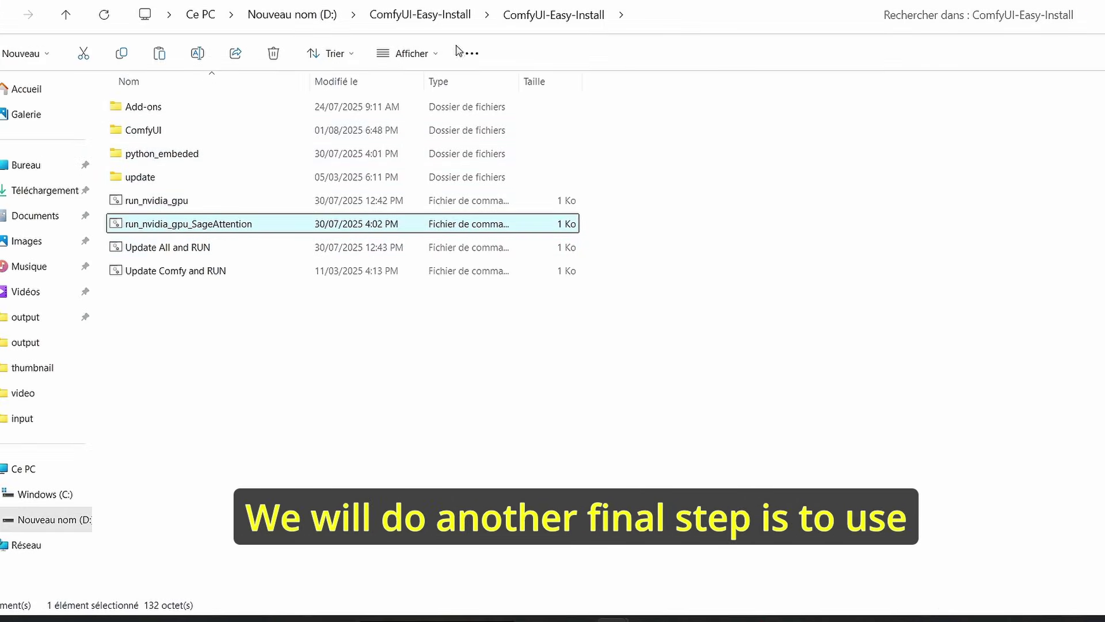
- Copy Extra_Model_Paths_Maker from ComfyUI-Easy-Install into the old ComfyUI_windows_portable installation's models folder, replacing the existing file
click(461, 14)
click(208, 182)
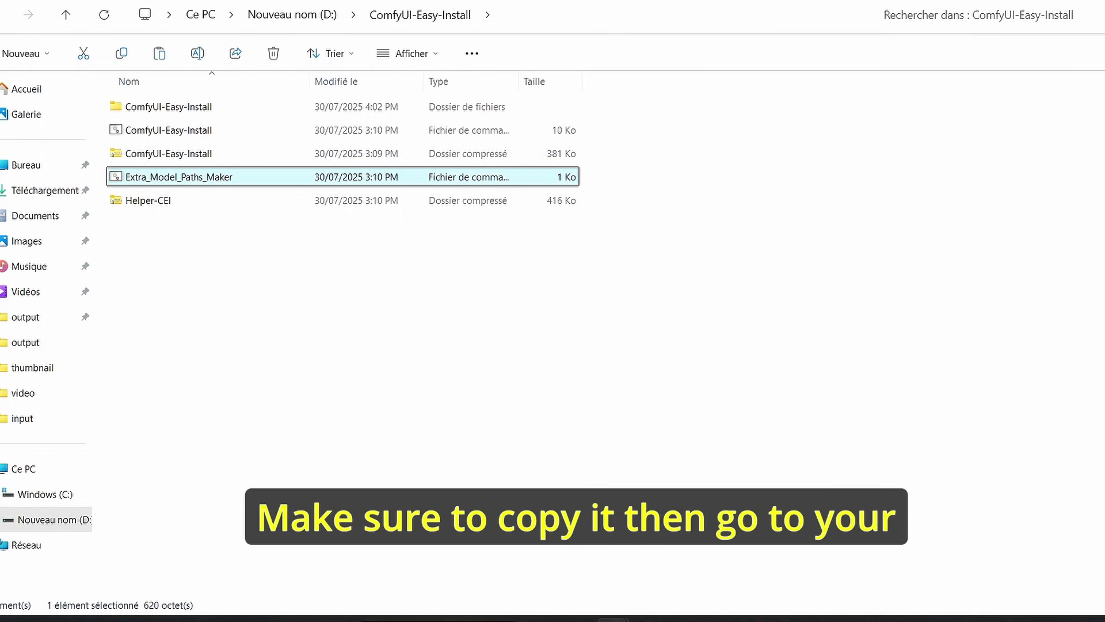
mouse_move(613, 619)
click(638, 536)
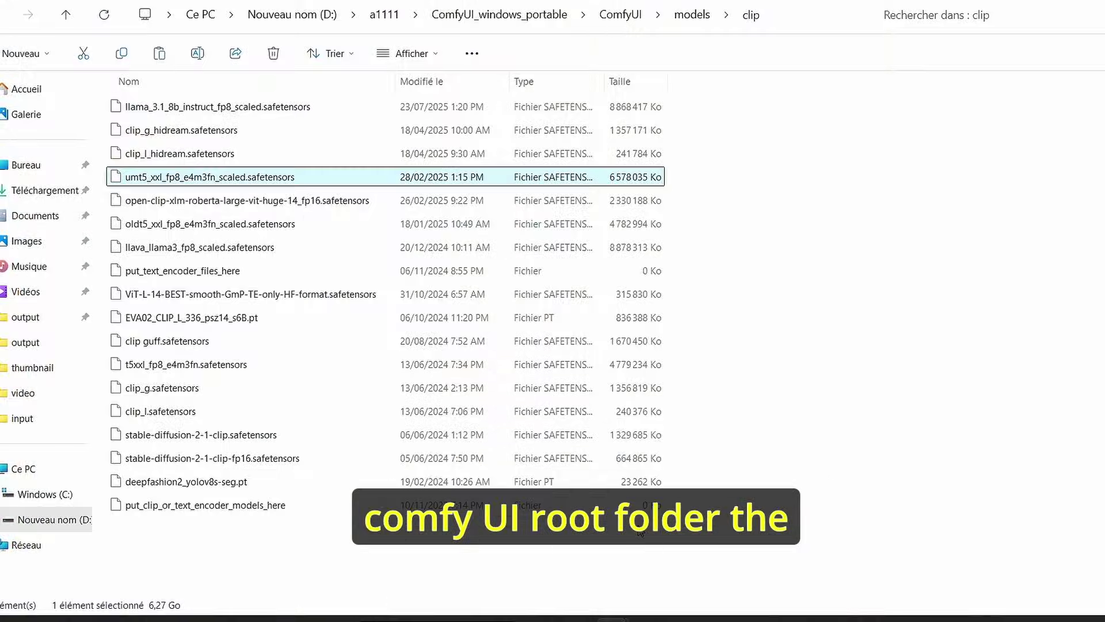
click(620, 14)
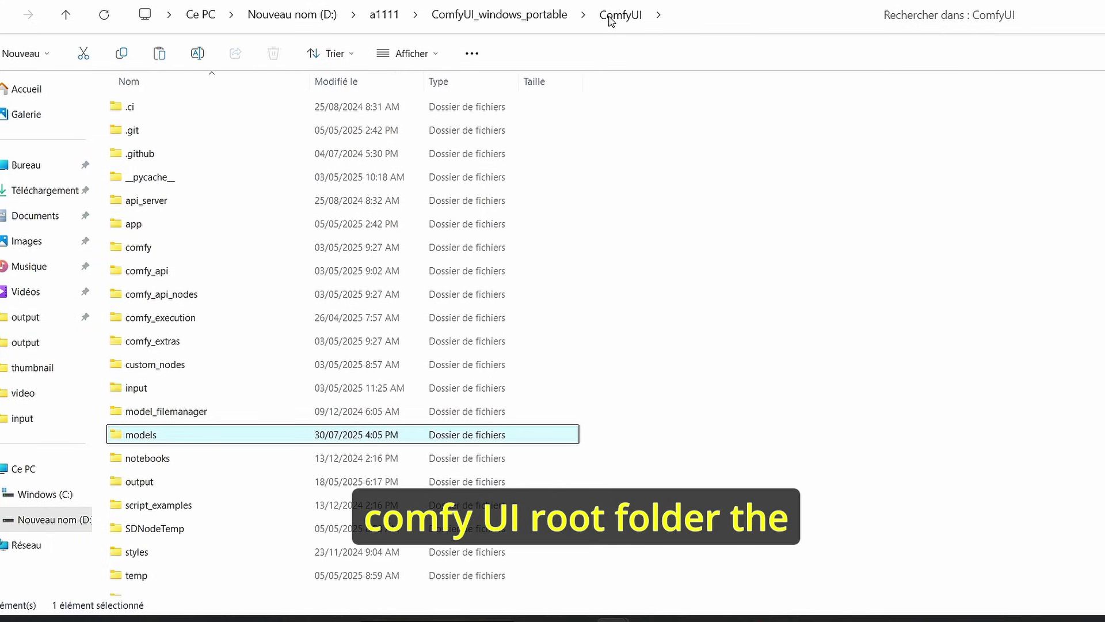
double_click(169, 446)
key(ctrl+v)
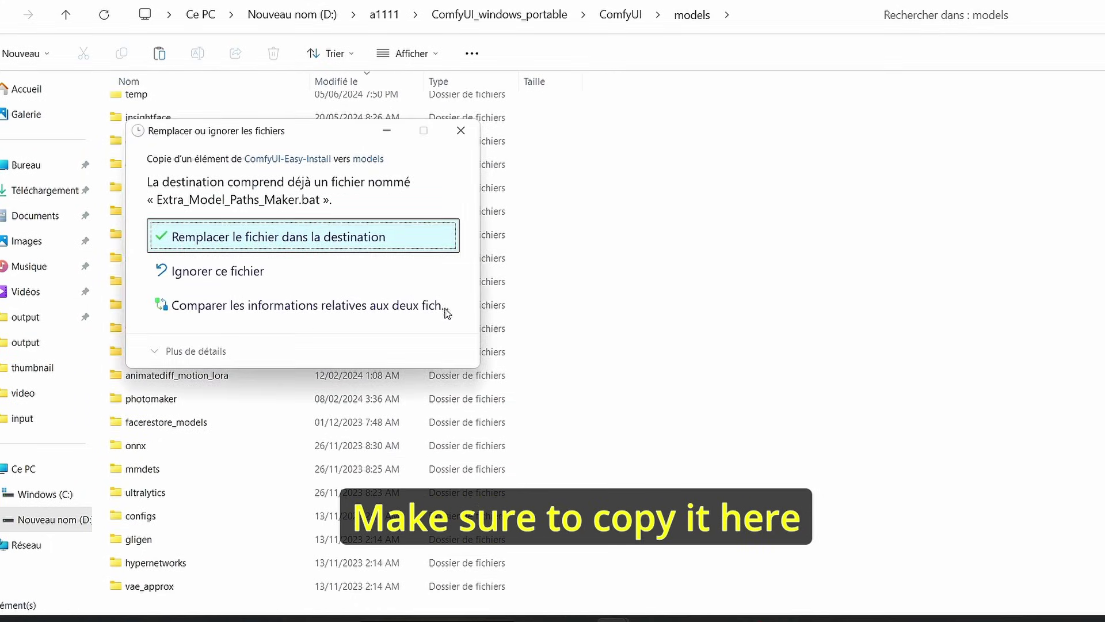
click(353, 232)
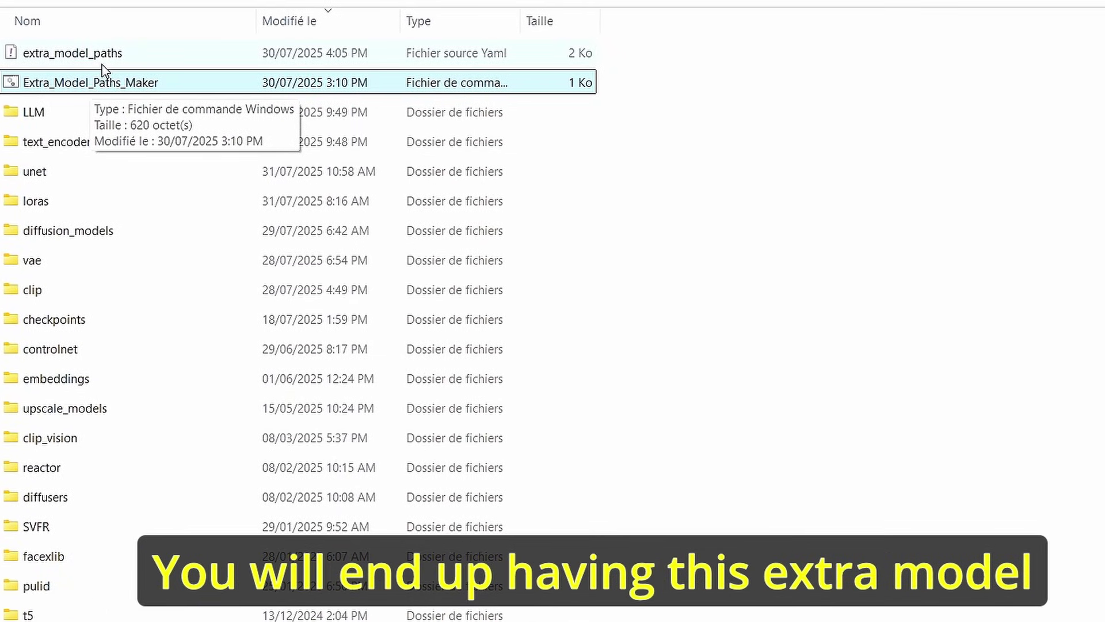
- Copy extra_model_paths from the old models folder and locate the same file in the new installation's ComfyUI folder
click(148, 61)
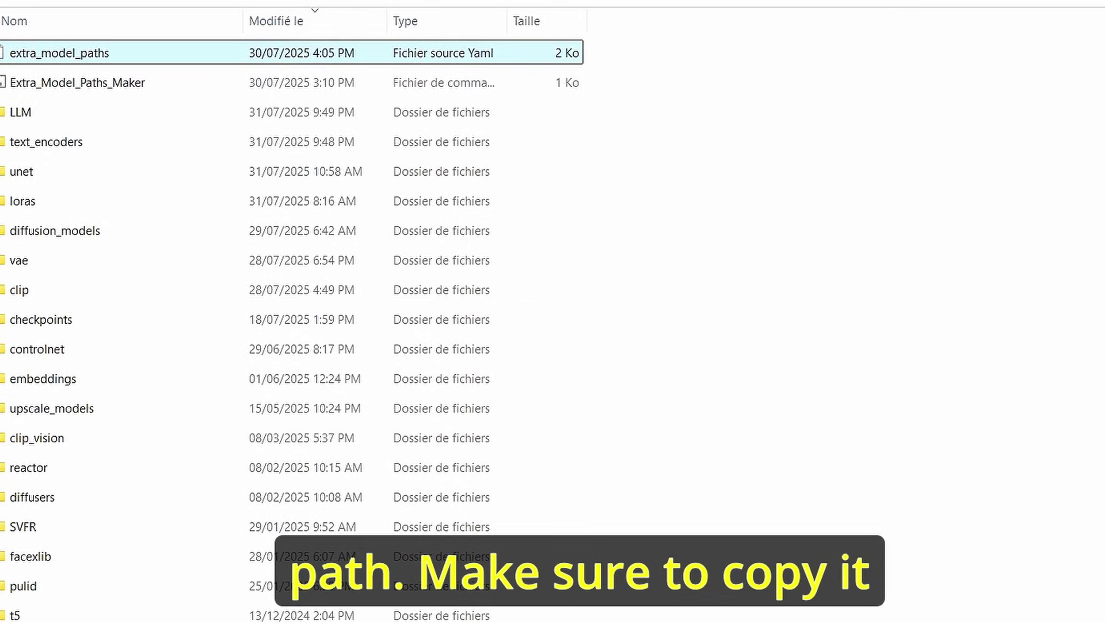
mouse_move(614, 619)
click(476, 533)
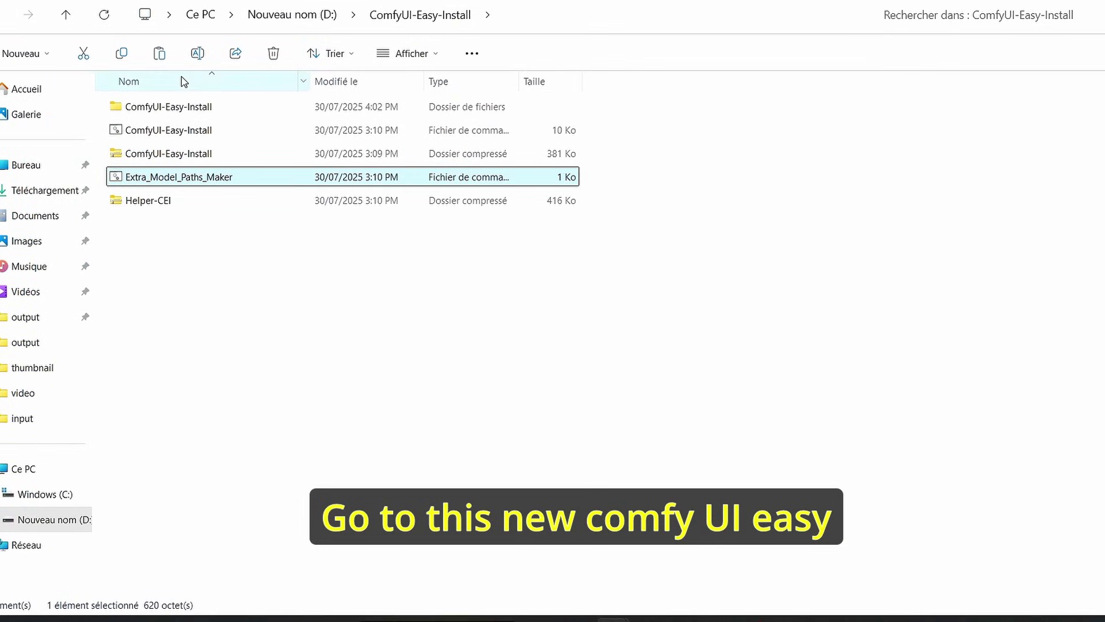
double_click(196, 111)
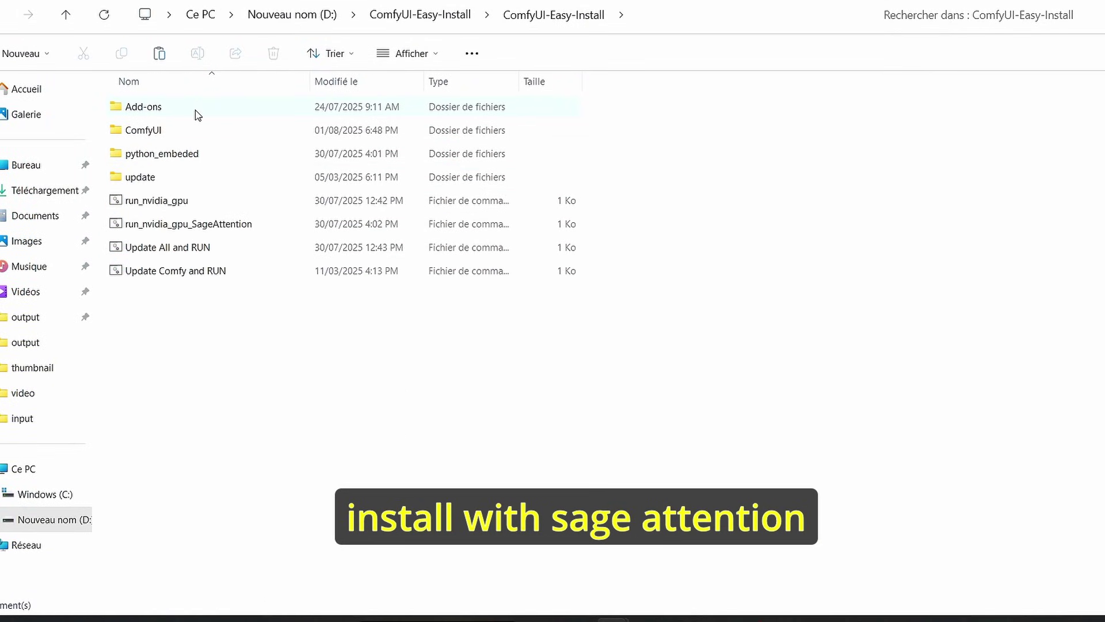
double_click(144, 130)
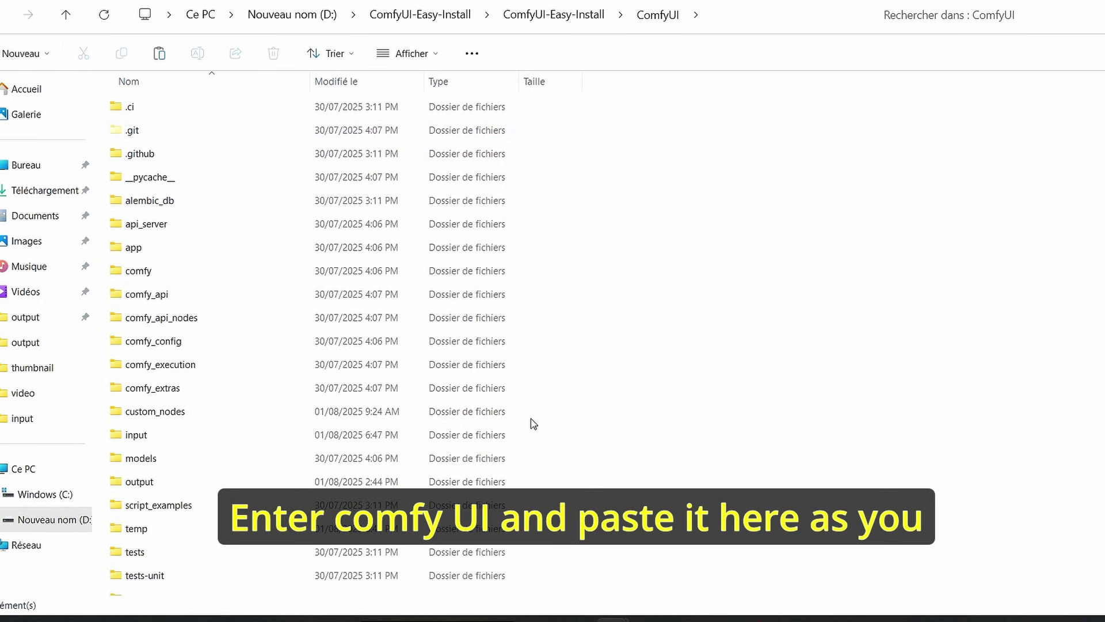
scroll(530, 422, down, 4)
scroll(818, 413, down, 2)
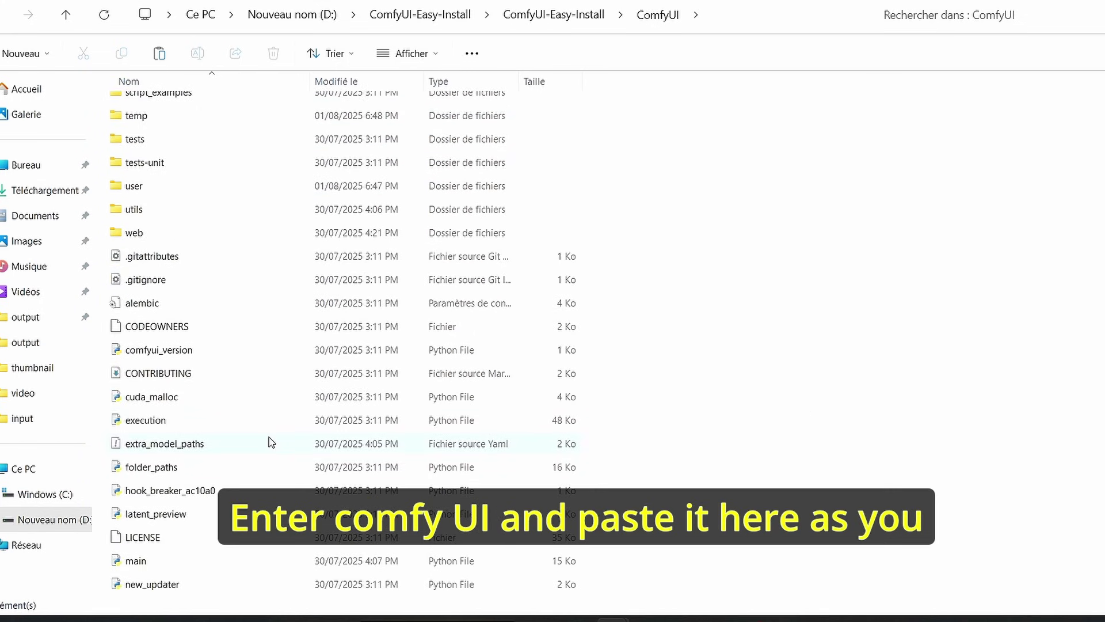
click(269, 443)
- Return to the inner ComfyUI-Easy-Install folder and launch ComfyUI with run_nvidia_gpu_SageAttention
scroll(192, 454, up, 6)
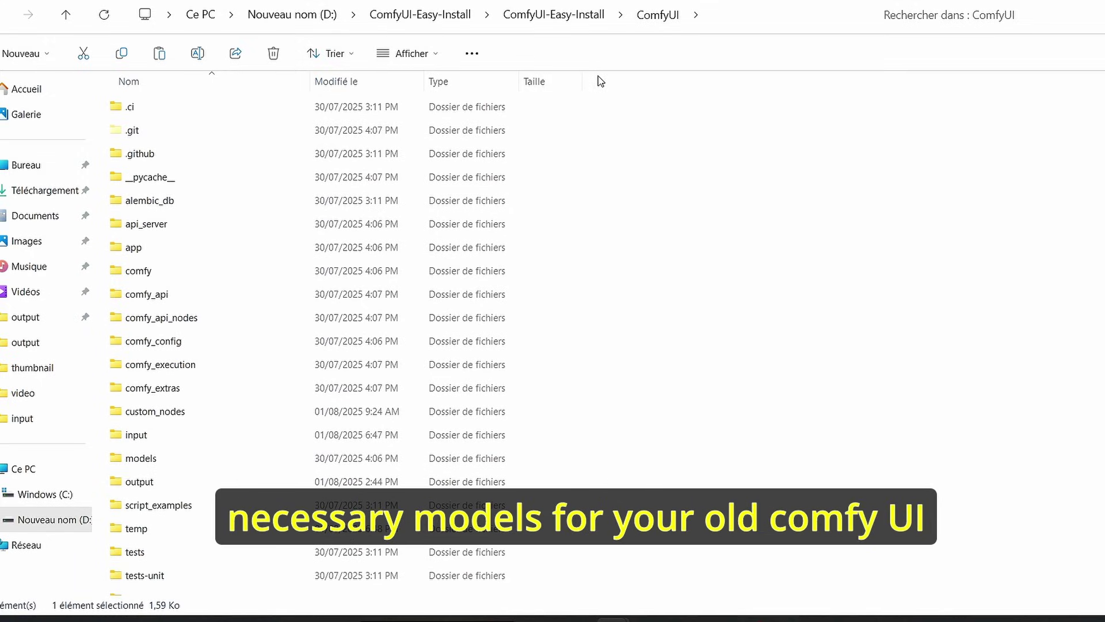
scroll(648, 183, down, 2)
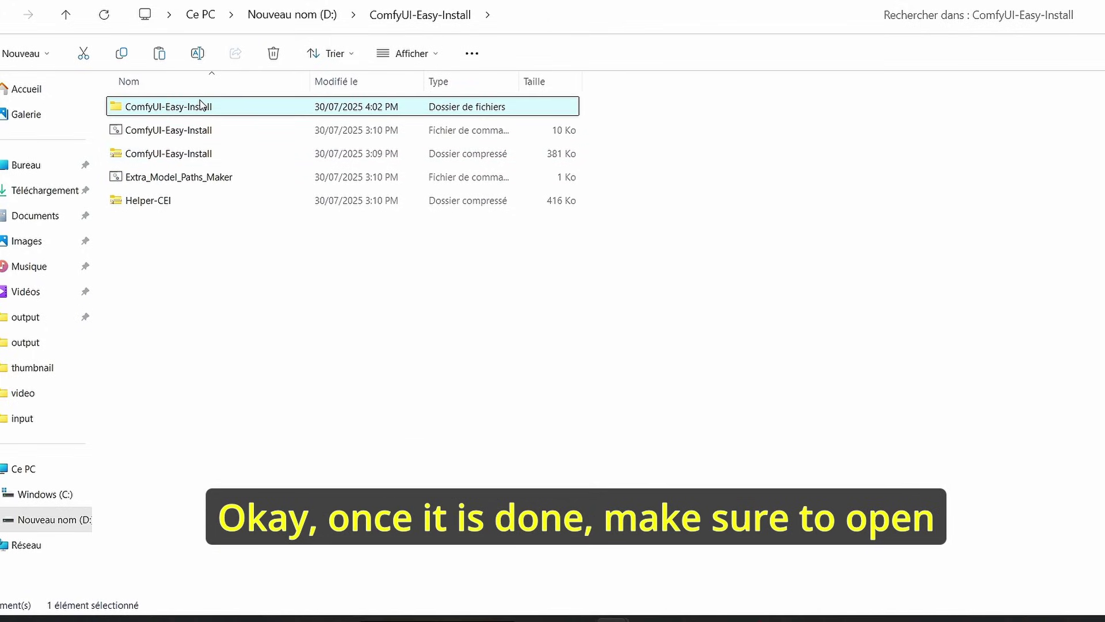
double_click(200, 106)
click(179, 230)
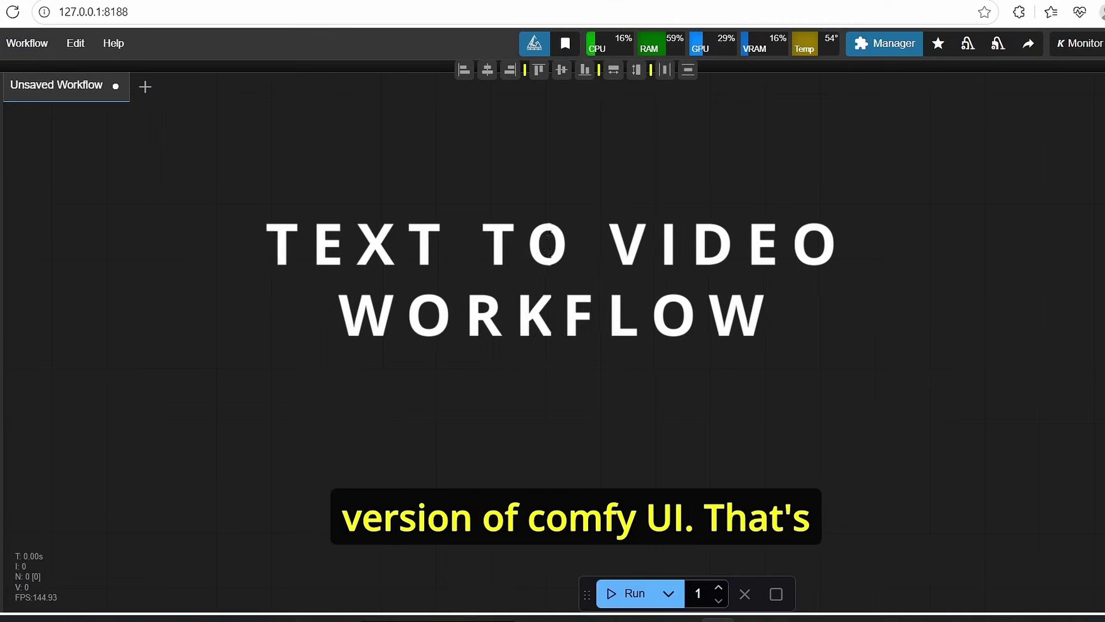
- Open the custom Wan2_2_4Step_T2V workflow in ComfyUI and close the unsaved workflow
click(11, 45)
click(41, 106)
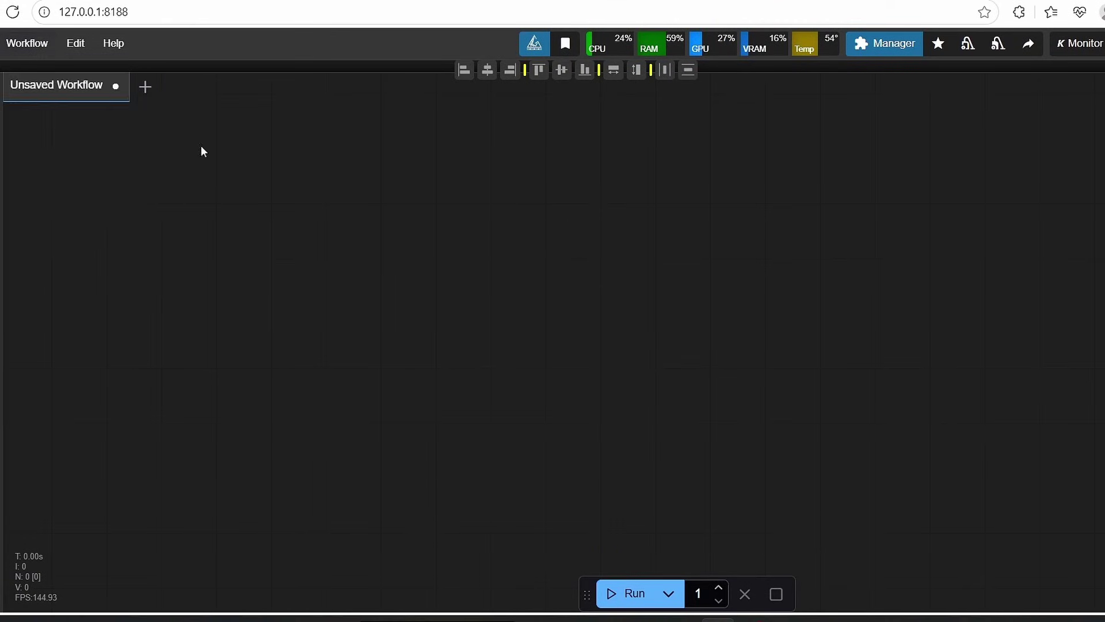
double_click(405, 142)
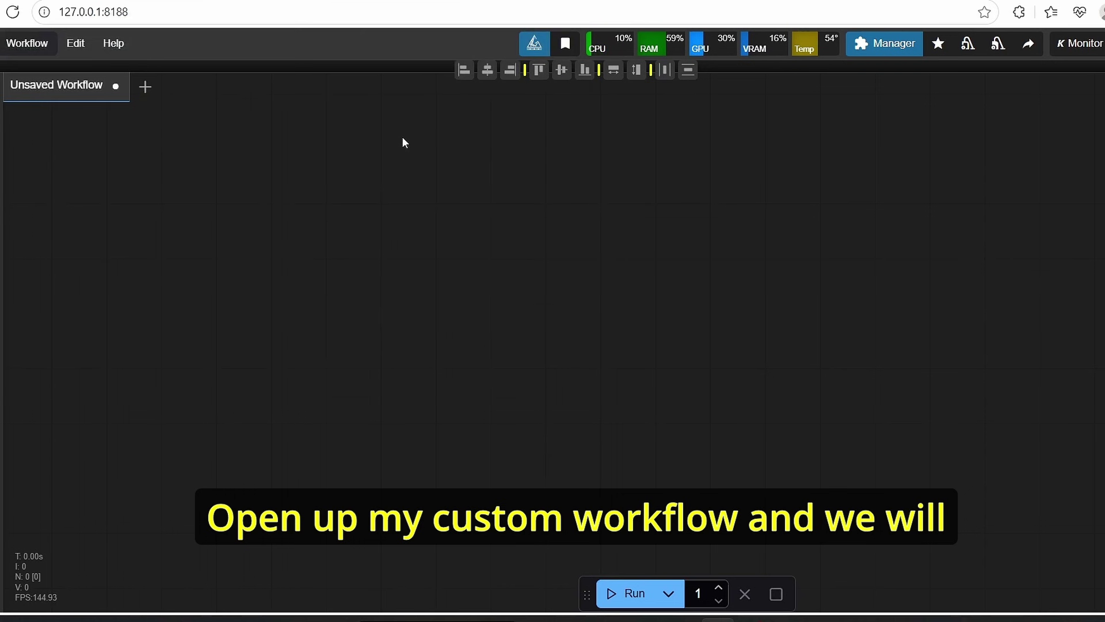
drag(601, 303, 747, 431)
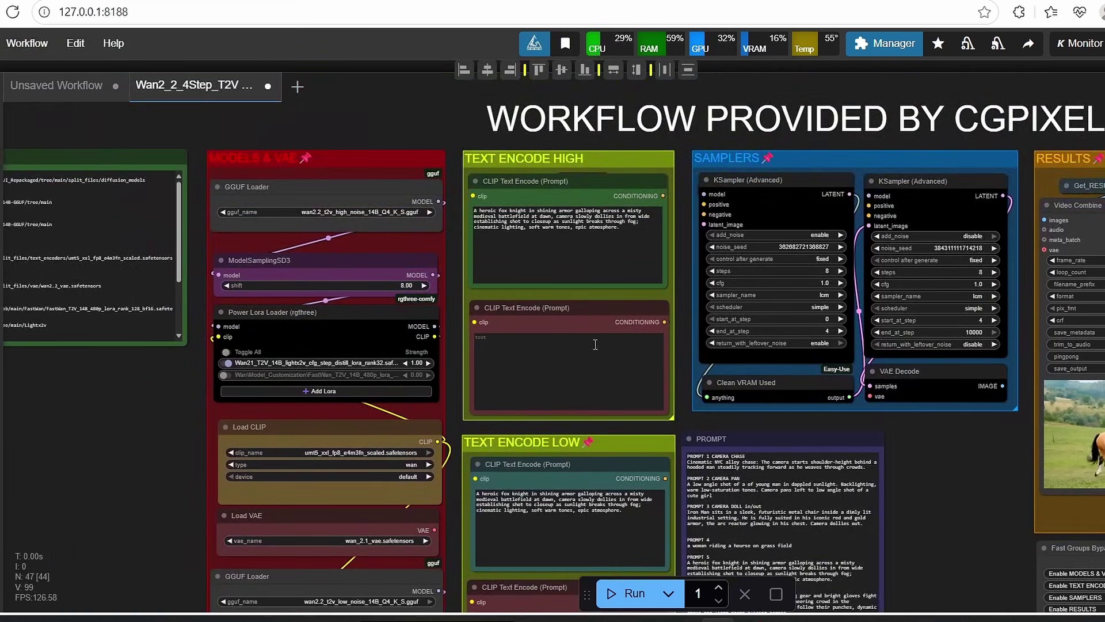
click(117, 86)
click(703, 395)
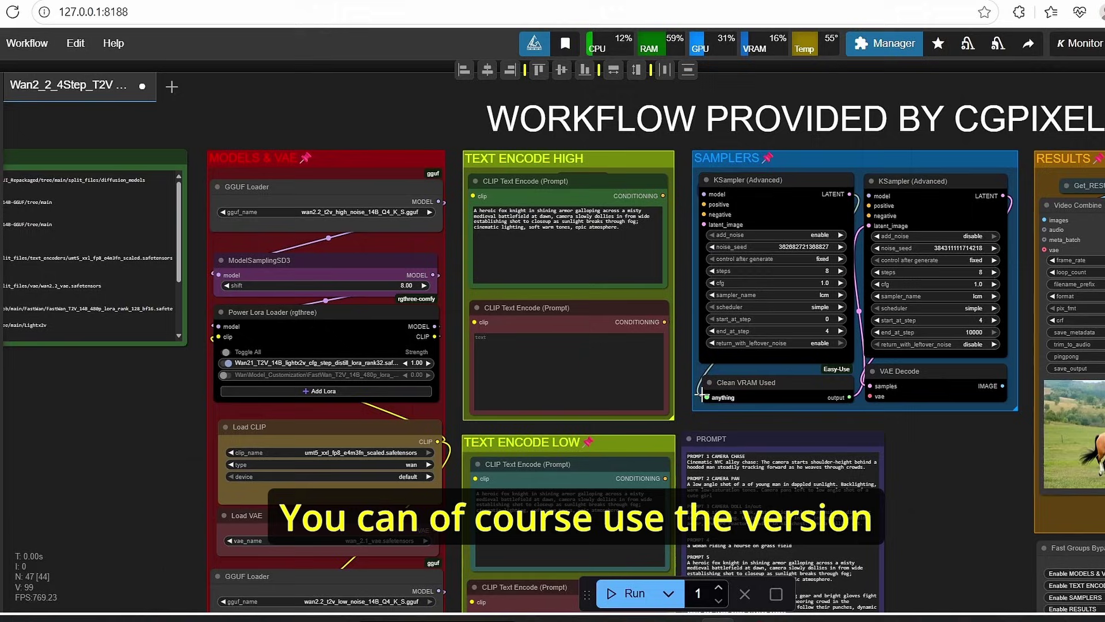
- View the native Video workflow templates and close the template browser
click(24, 46)
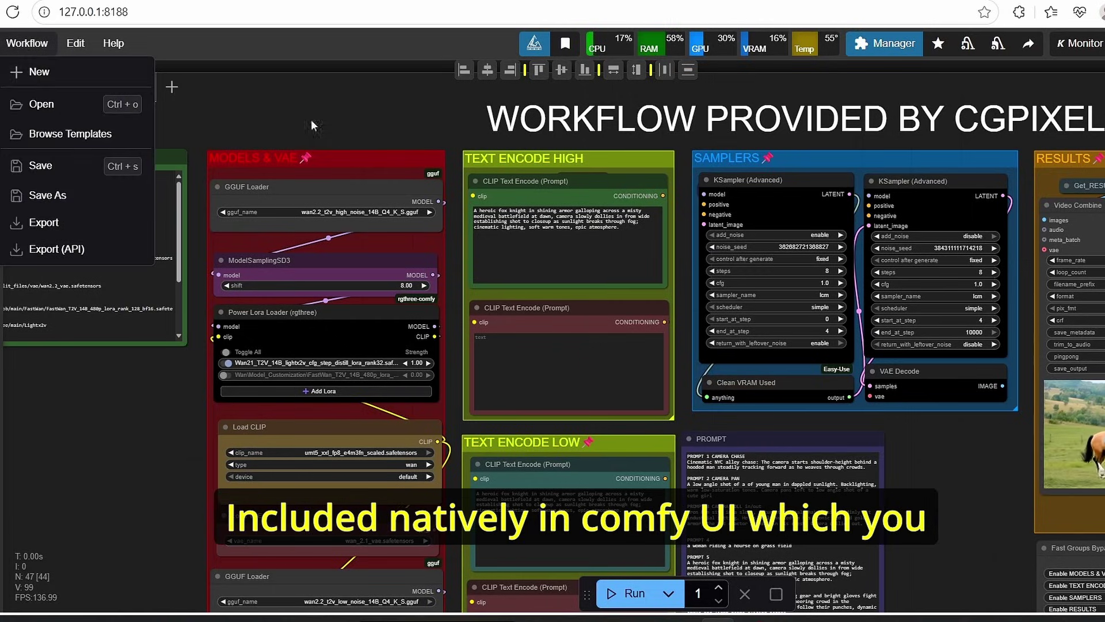
click(36, 139)
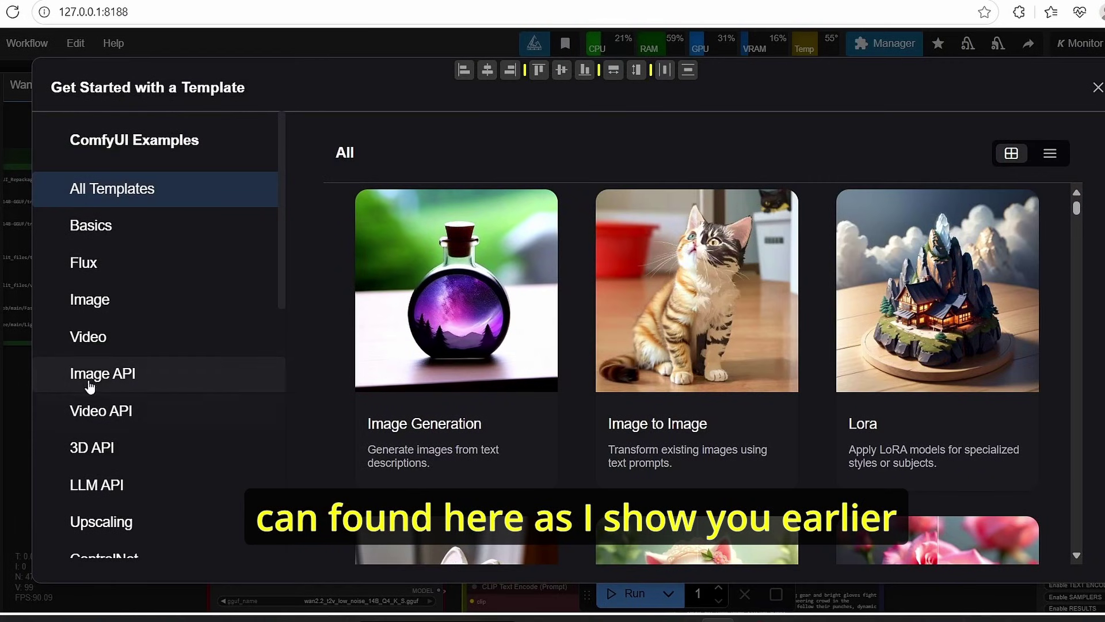
click(126, 345)
key(Escape)
- Examine the Models & VAE group, focusing on the GGUF Loader for the high-noise text-to-video model
drag(456, 409, 454, 407)
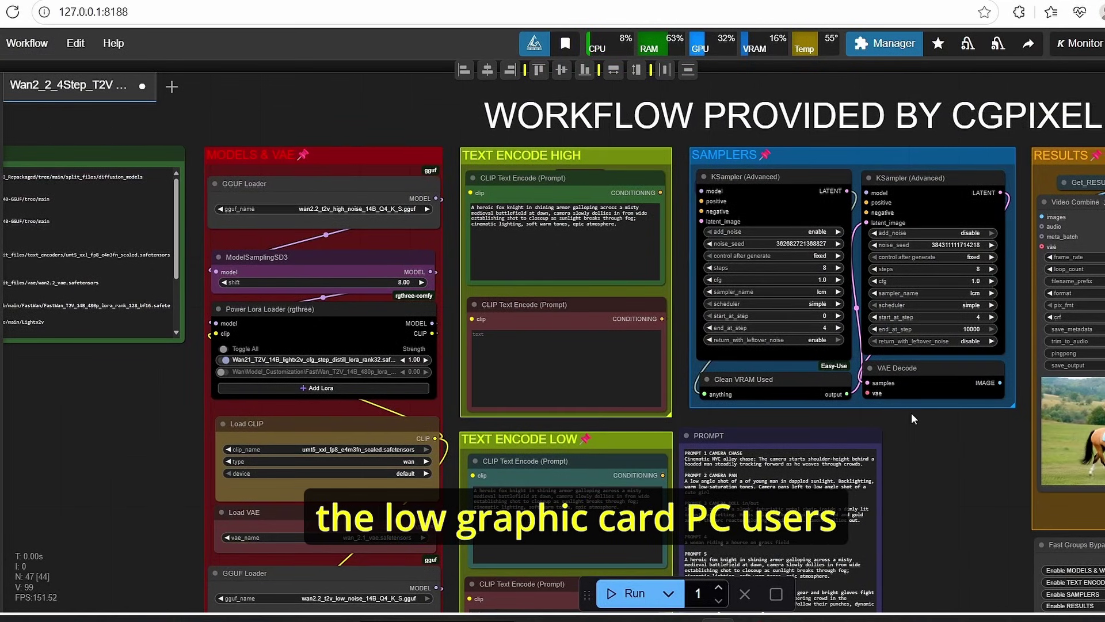
drag(454, 384, 623, 359)
scroll(380, 256, up, 2)
drag(353, 236, 376, 250)
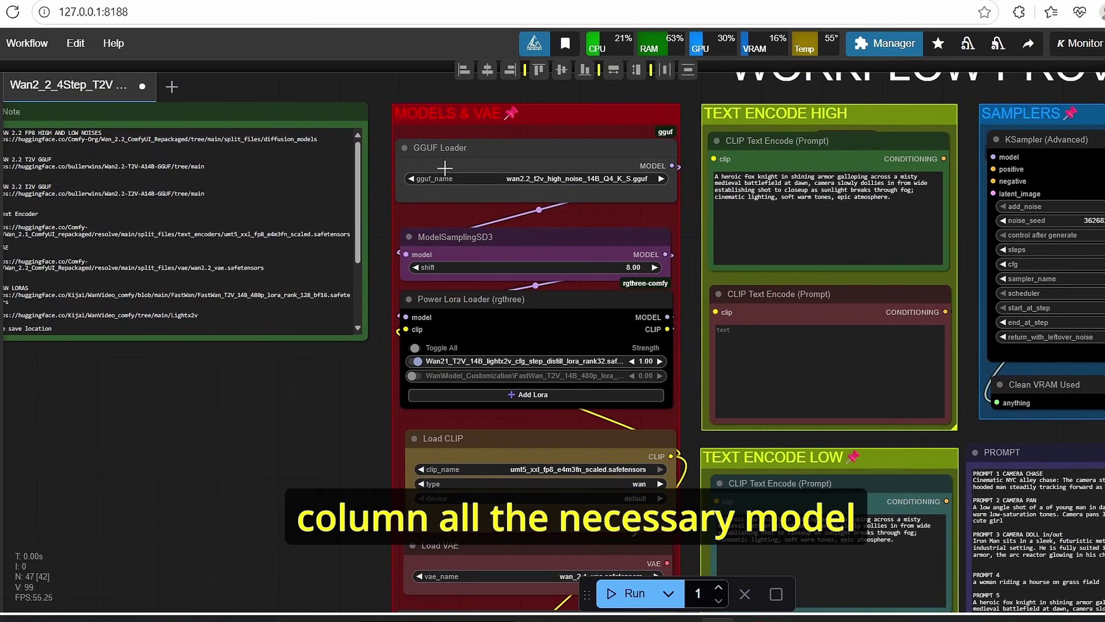
scroll(537, 178, up, 4)
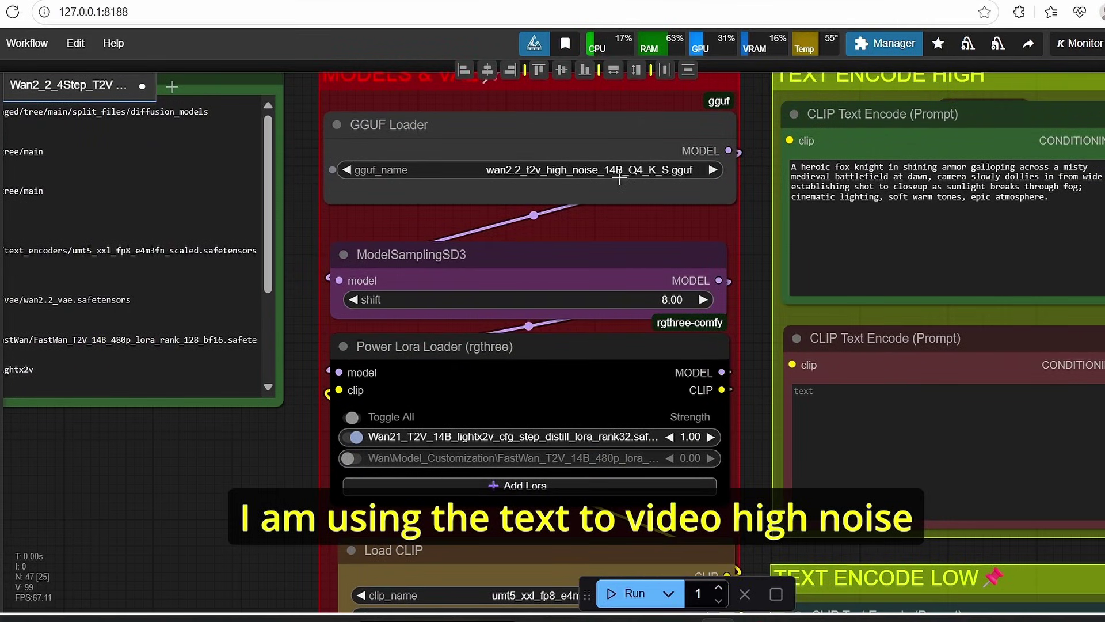
- Examine the low-noise GGUF Loader, Load CLIP, Load VAE and Power Lora Loader nodes in the Models & VAE group
scroll(409, 349, down, 2)
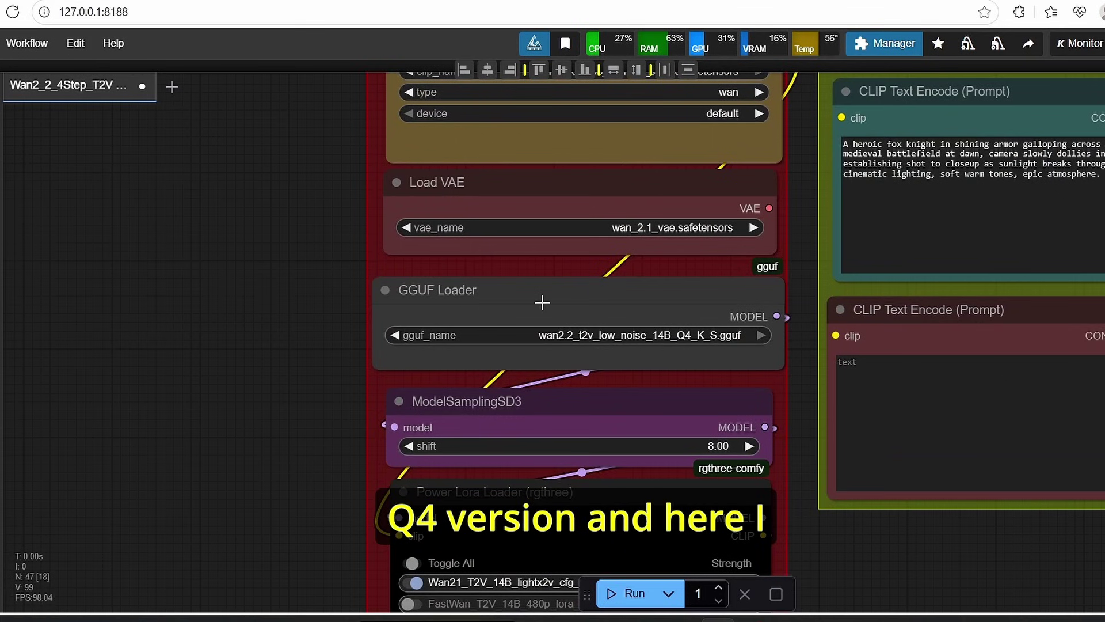
click(544, 305)
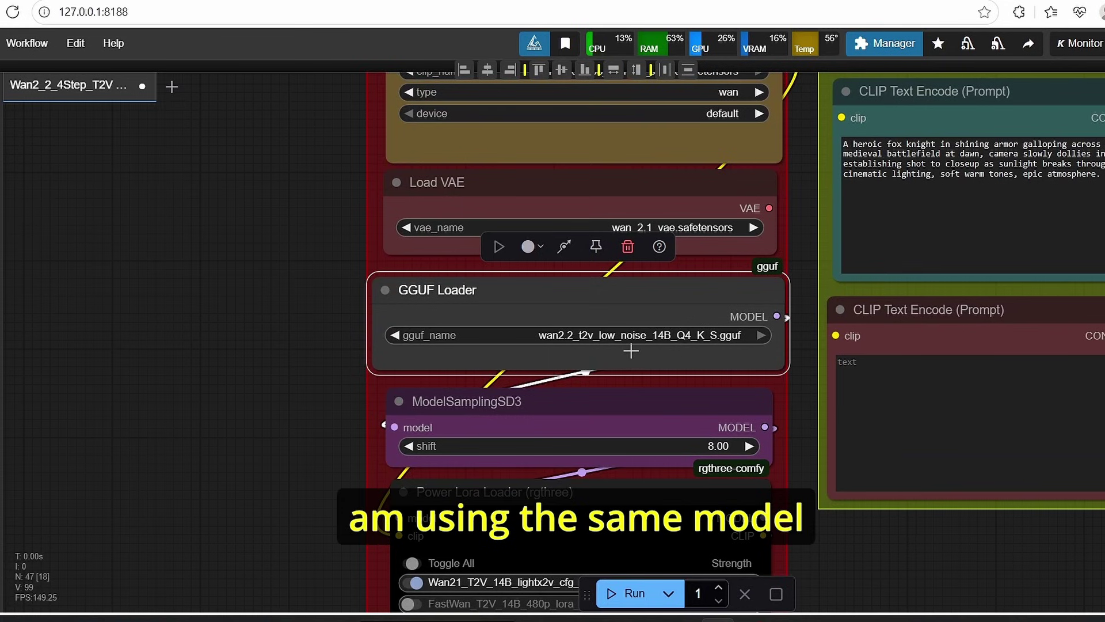
scroll(712, 358, down, 7)
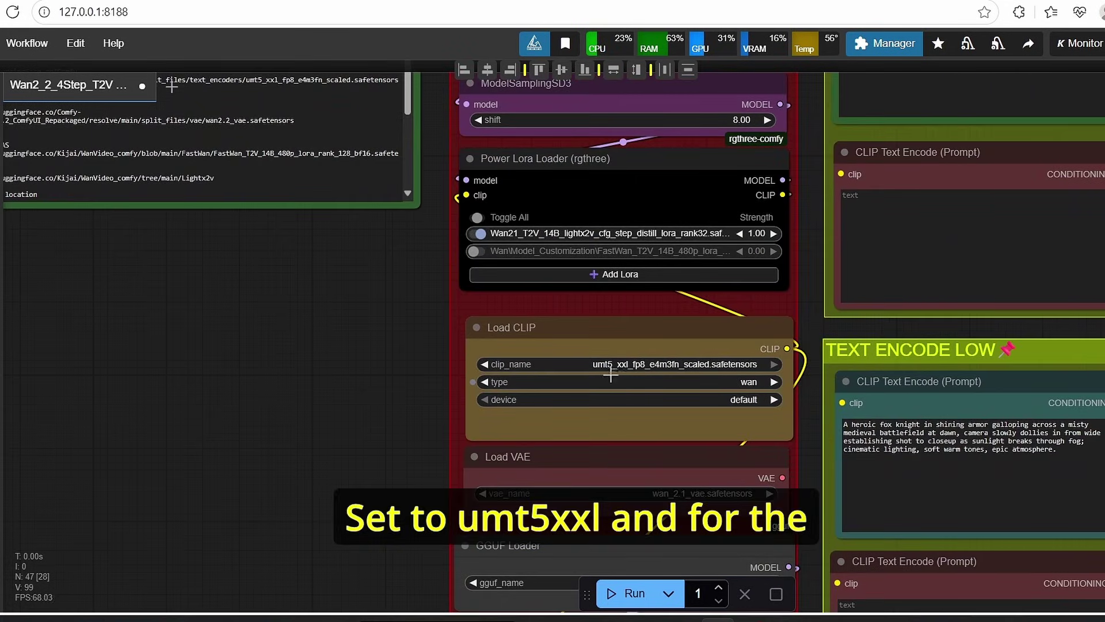
drag(361, 443, 323, 253)
scroll(450, 271, up, 2)
click(454, 271)
drag(374, 303, 233, 309)
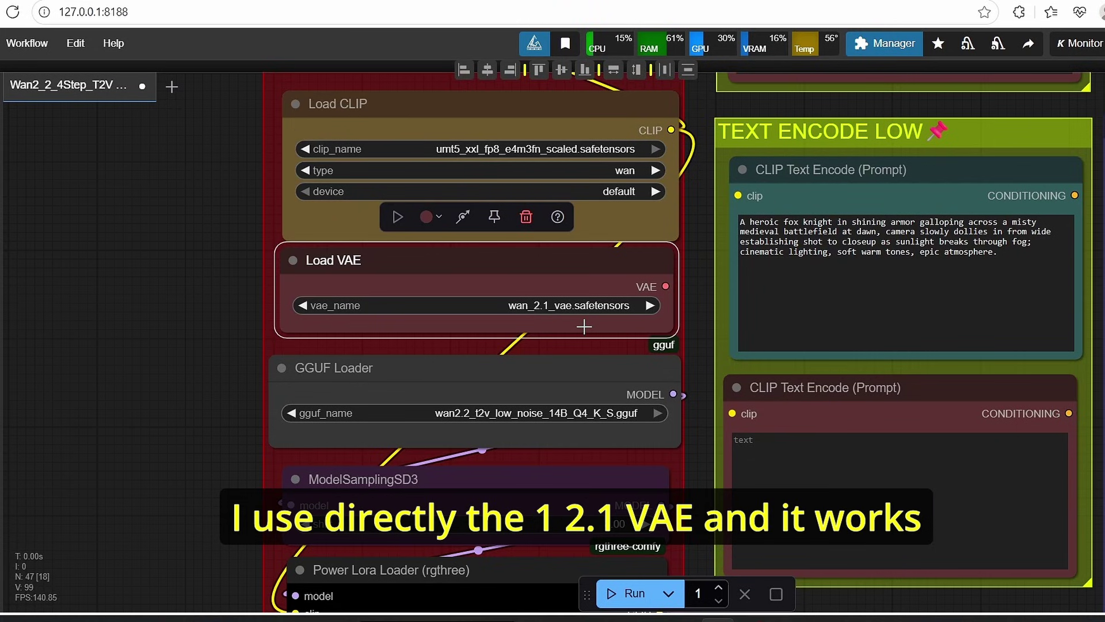
scroll(684, 329, down, 5)
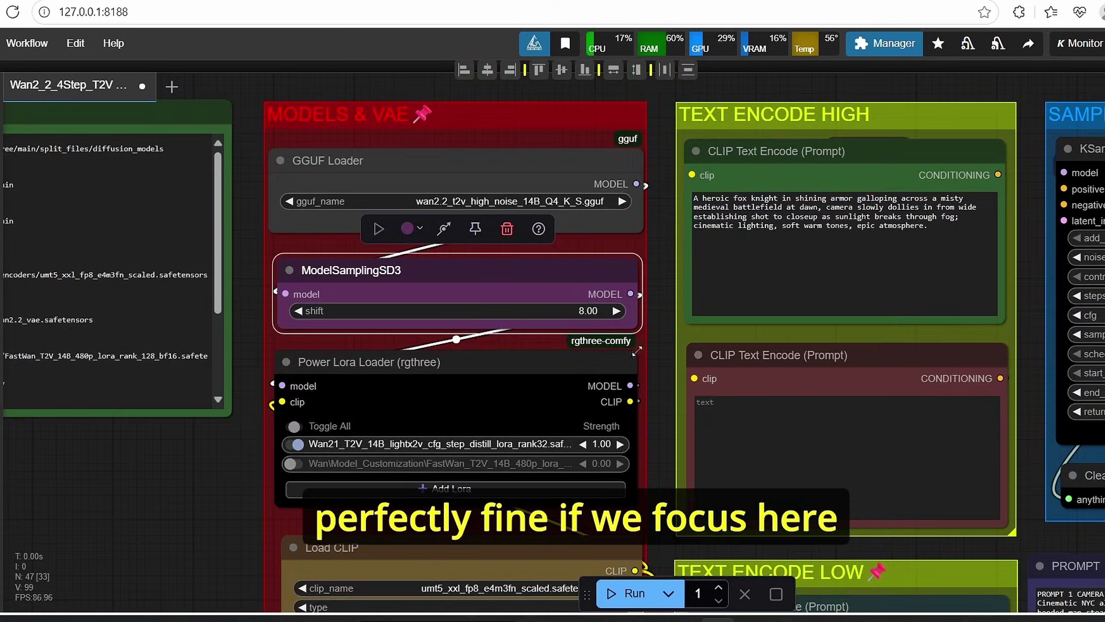
drag(649, 370, 689, 219)
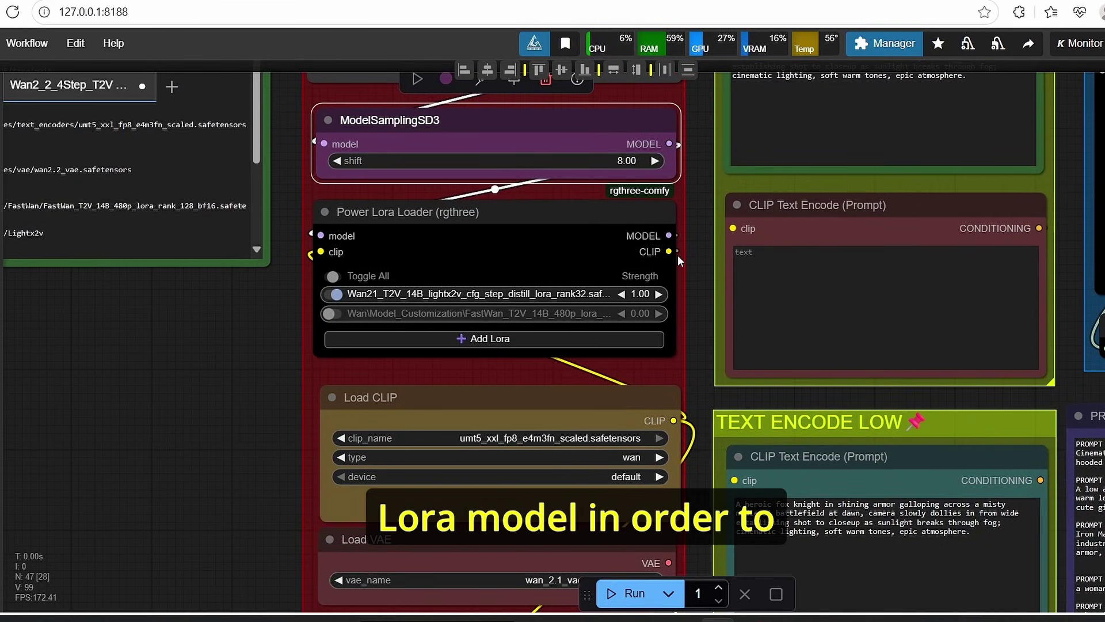
scroll(702, 267, down, 1)
- Examine the first KSampler (Advanced) node's sampler, scheduler, and start and end step settings in the Samplers group
drag(703, 267, 209, 361)
scroll(771, 288, up, 6)
scroll(683, 257, up, 3)
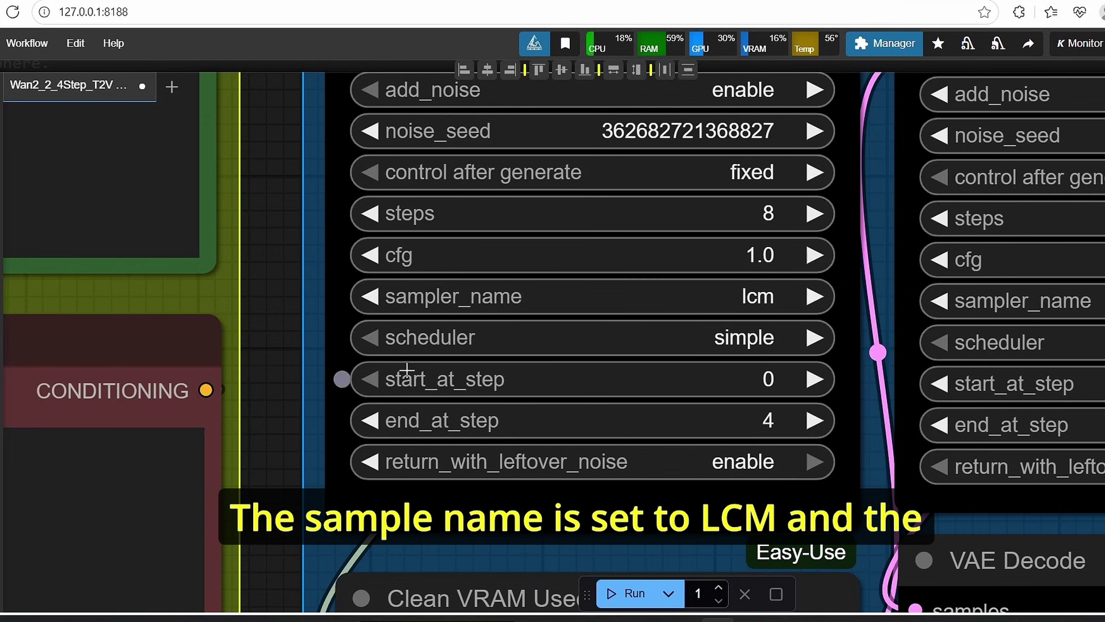
scroll(768, 342, down, 4)
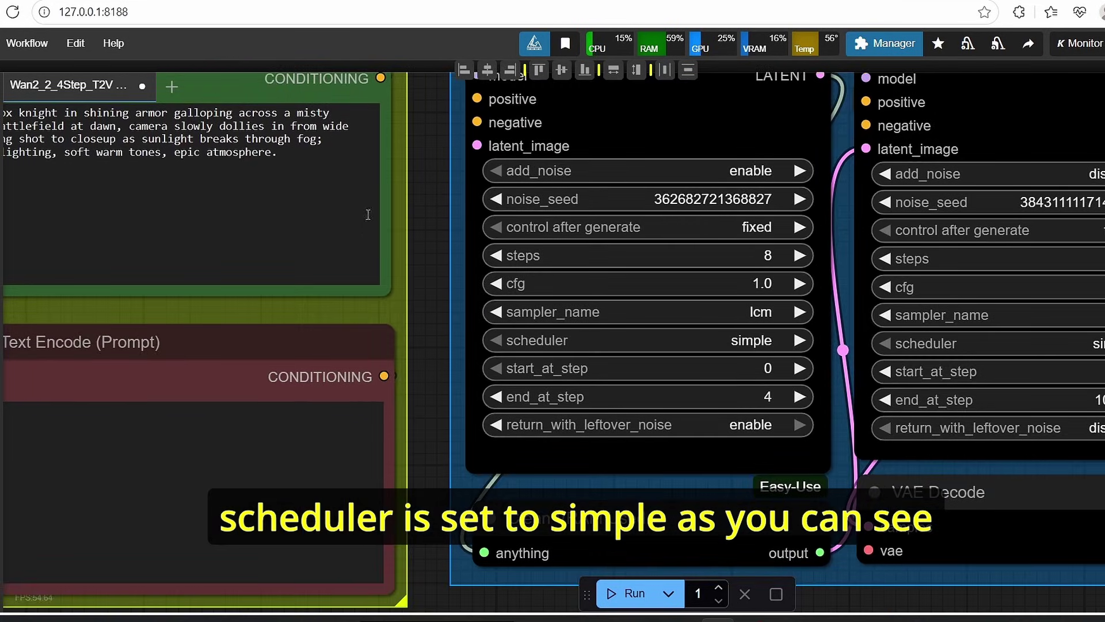
drag(441, 180, 403, 358)
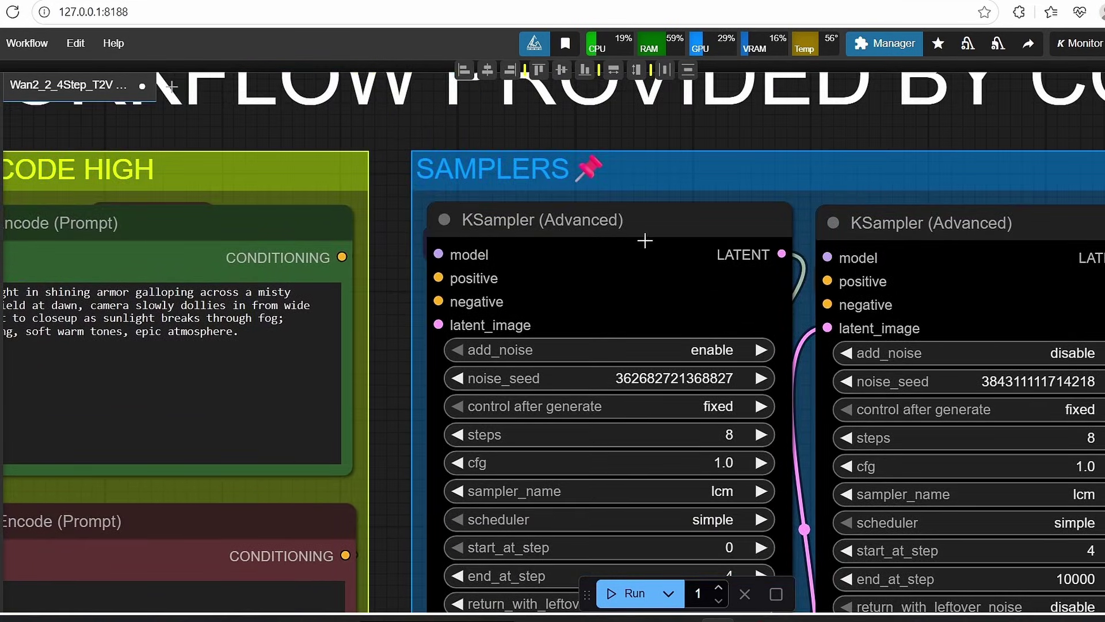
click(634, 230)
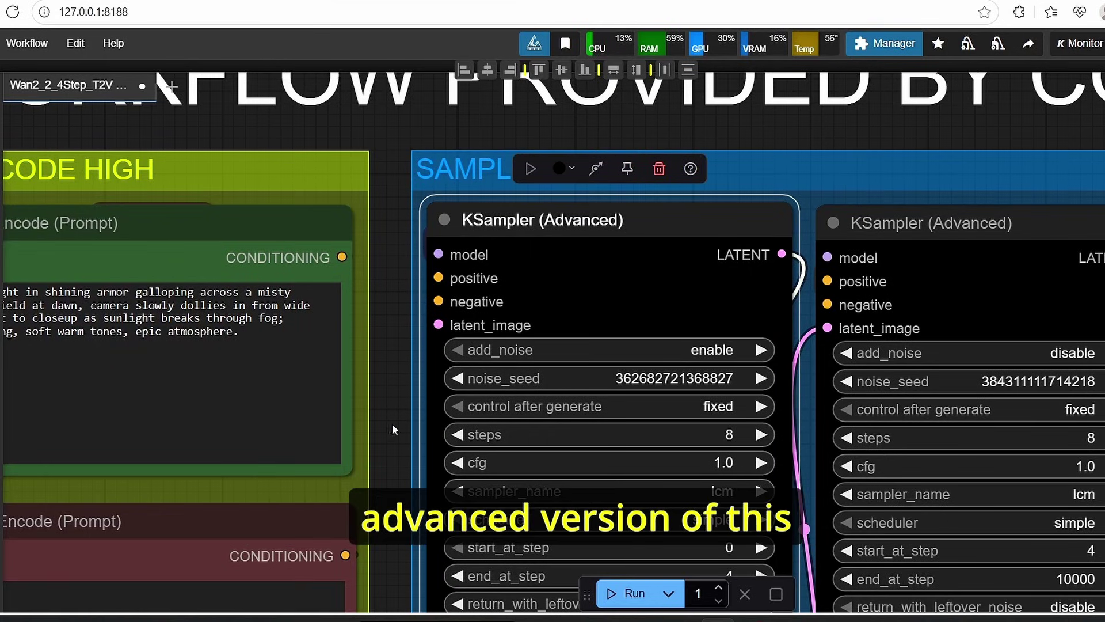
drag(392, 423, 375, 205)
scroll(656, 388, up, 3)
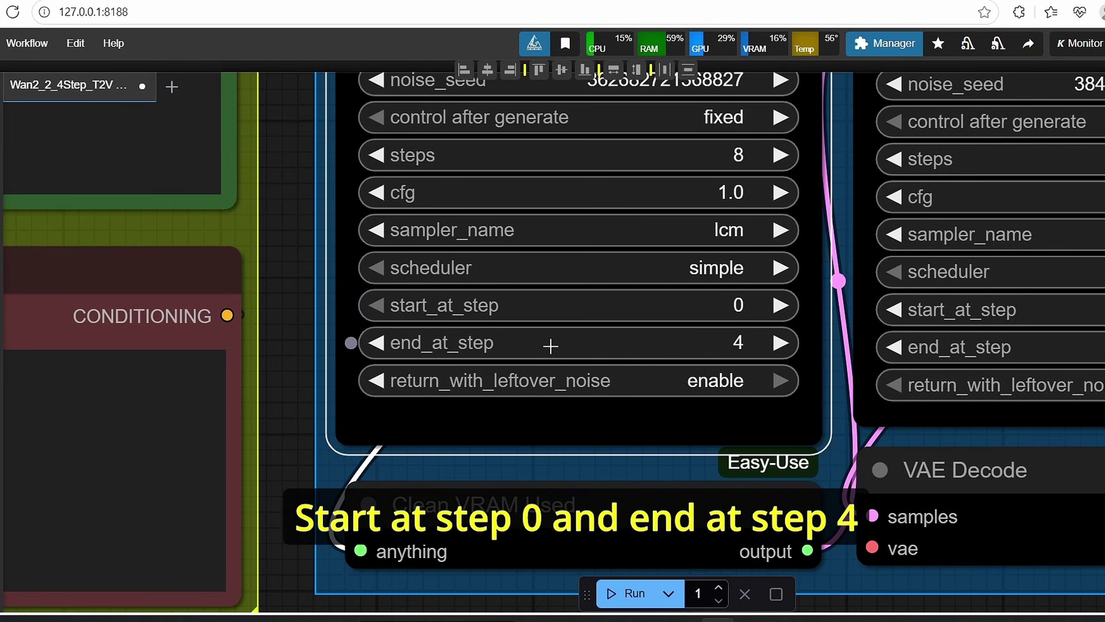
- Compare the high-noise model chain and first sampler with the second KSampler (Advanced), and view the Video Combine output settings
scroll(550, 346, down, 2)
scroll(550, 346, down, 2)
drag(379, 282, 841, 357)
scroll(362, 370, down, 1)
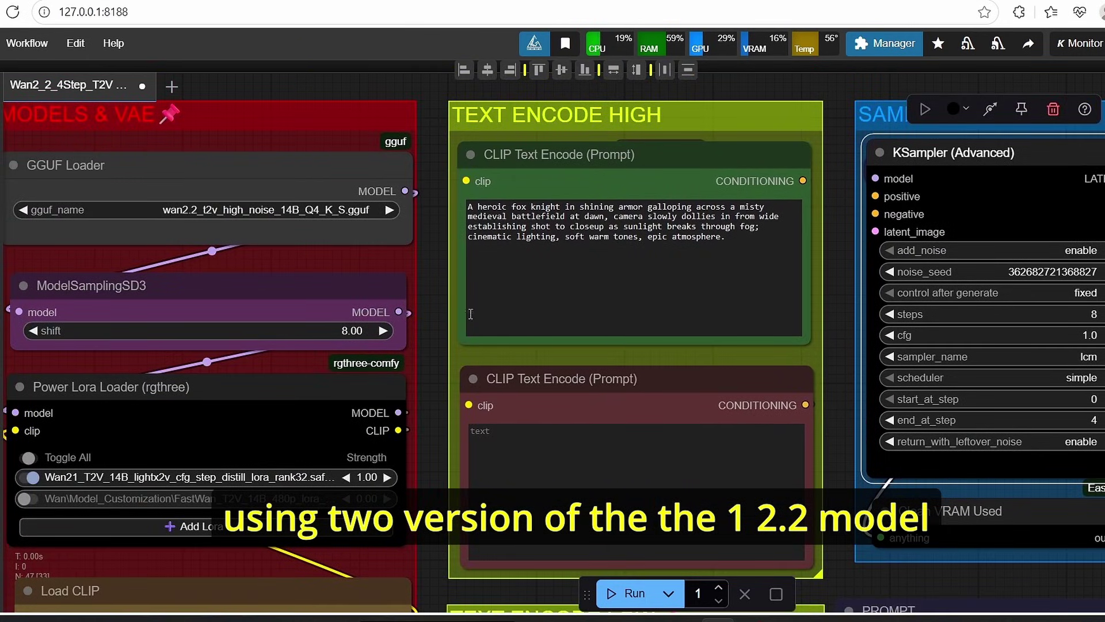
drag(444, 323, 413, 312)
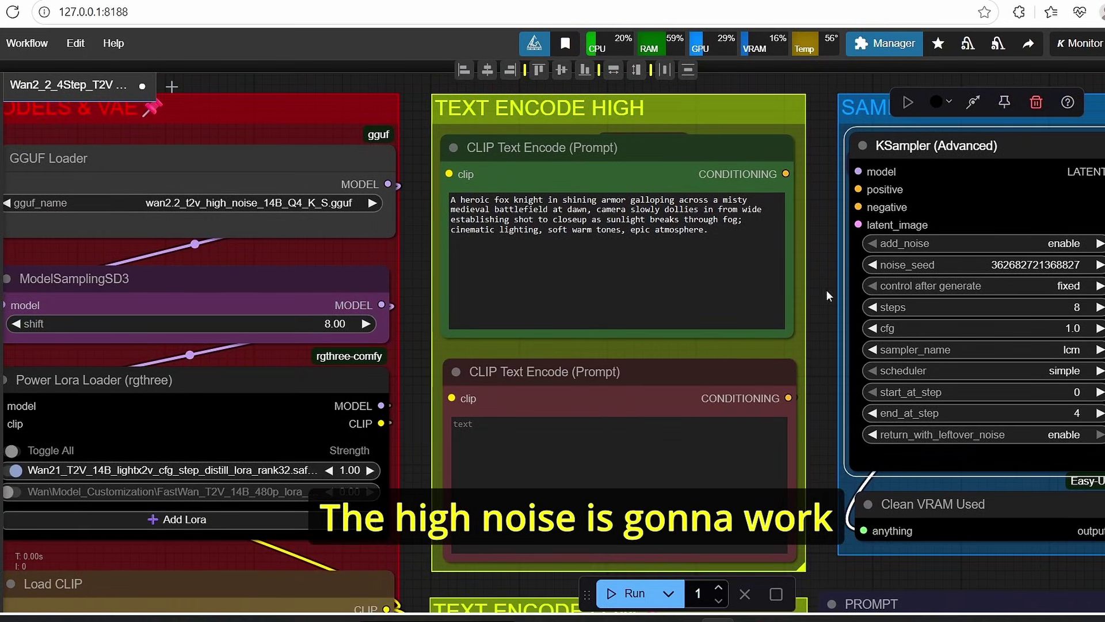
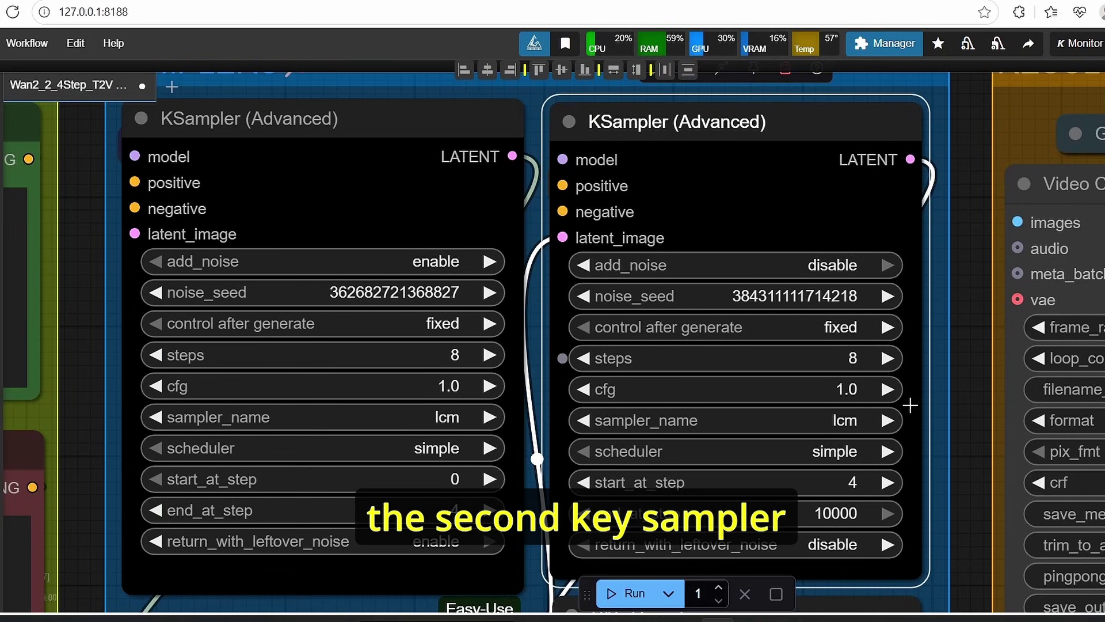
drag(947, 456, 867, 369)
scroll(578, 414, up, 2)
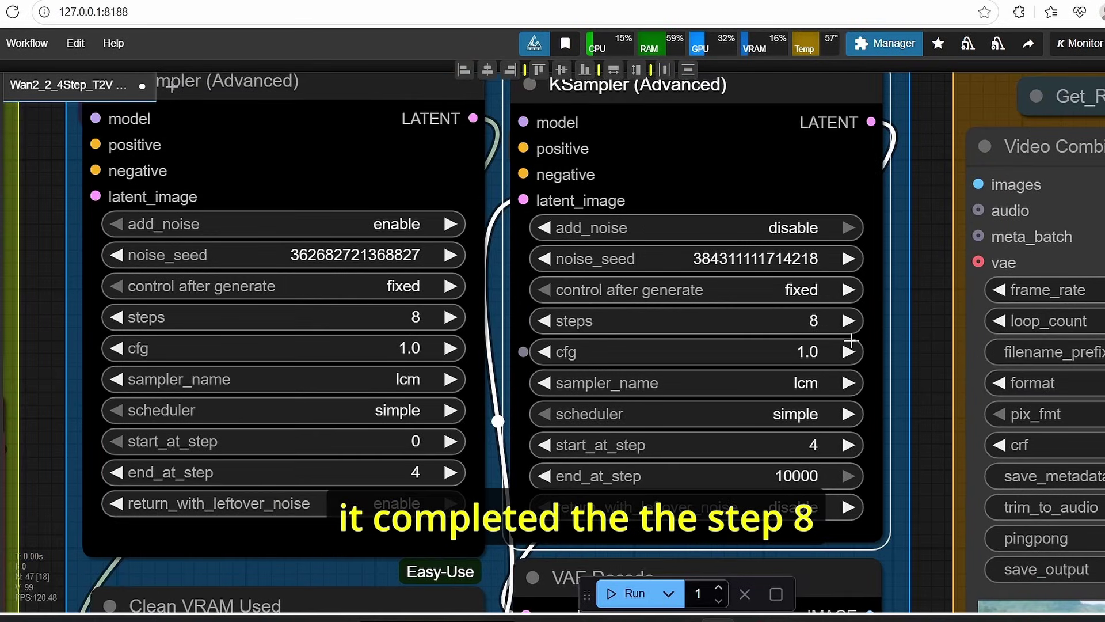
scroll(852, 341, down, 1)
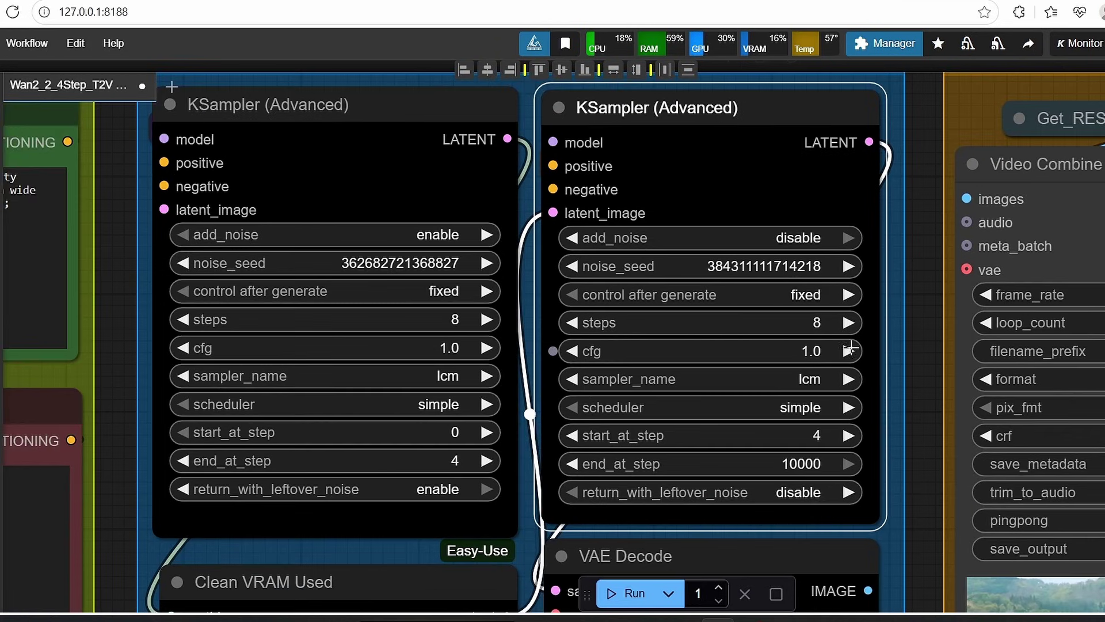
drag(898, 479, 827, 284)
scroll(827, 283, down, 4)
drag(846, 507, 686, 502)
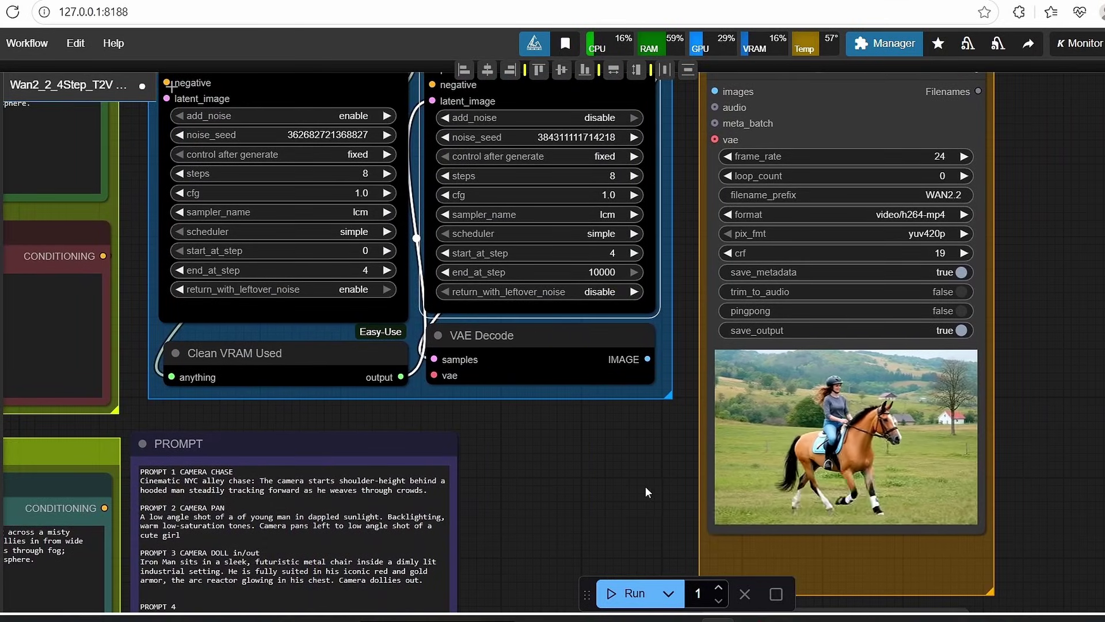
scroll(951, 436, up, 6)
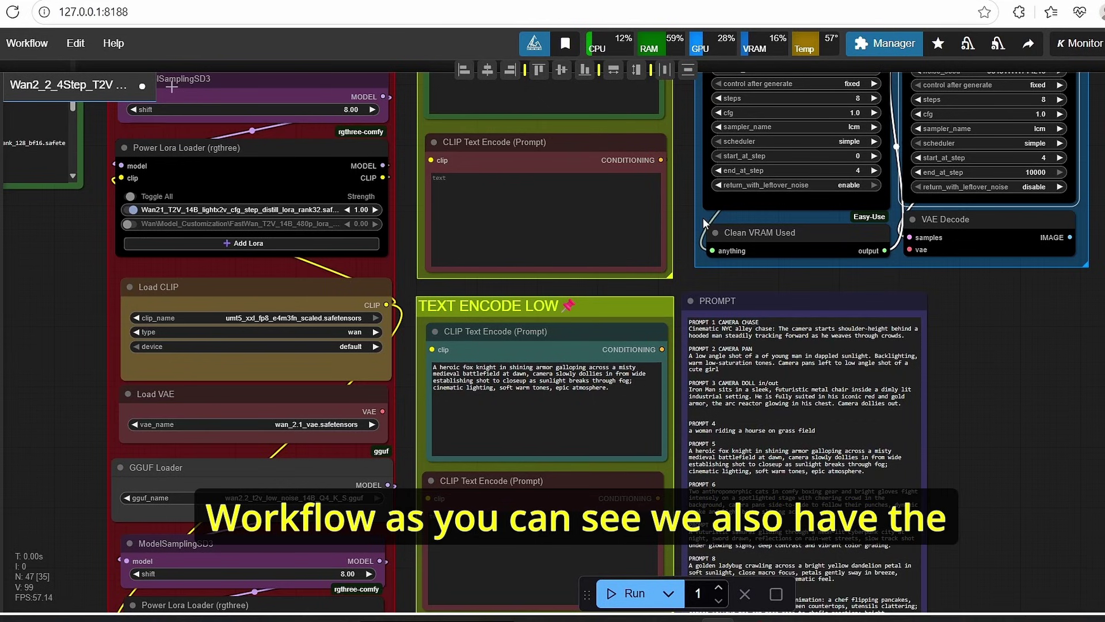
- Examine the prompt nodes in the Text Encode High and Text Encode Low groups
drag(695, 206, 780, 344)
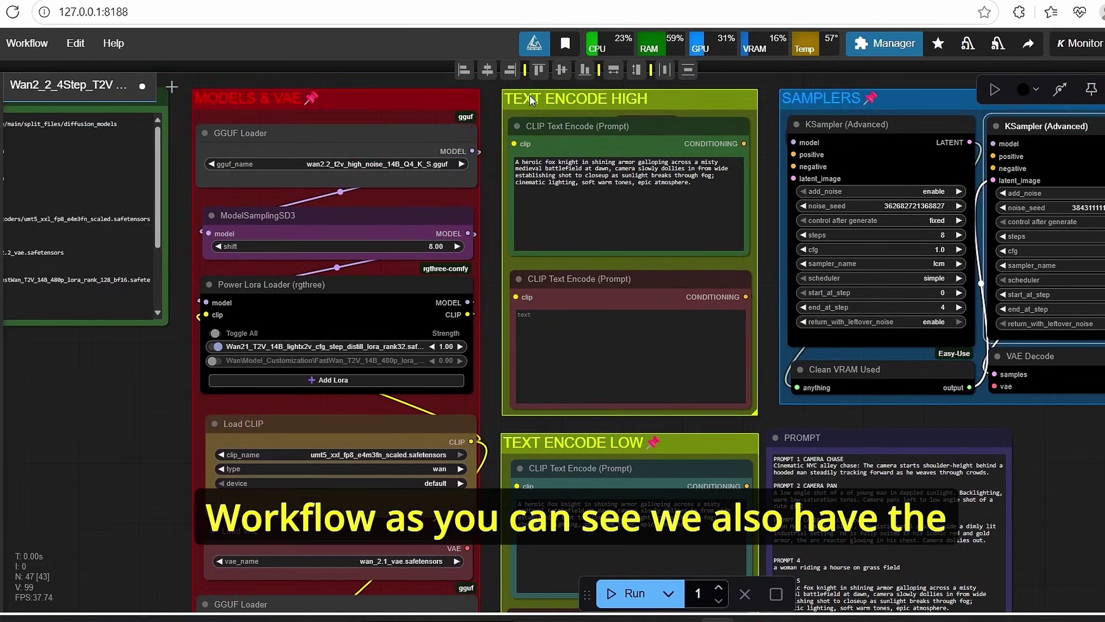
click(682, 128)
drag(491, 441, 467, 269)
scroll(468, 269, up, 2)
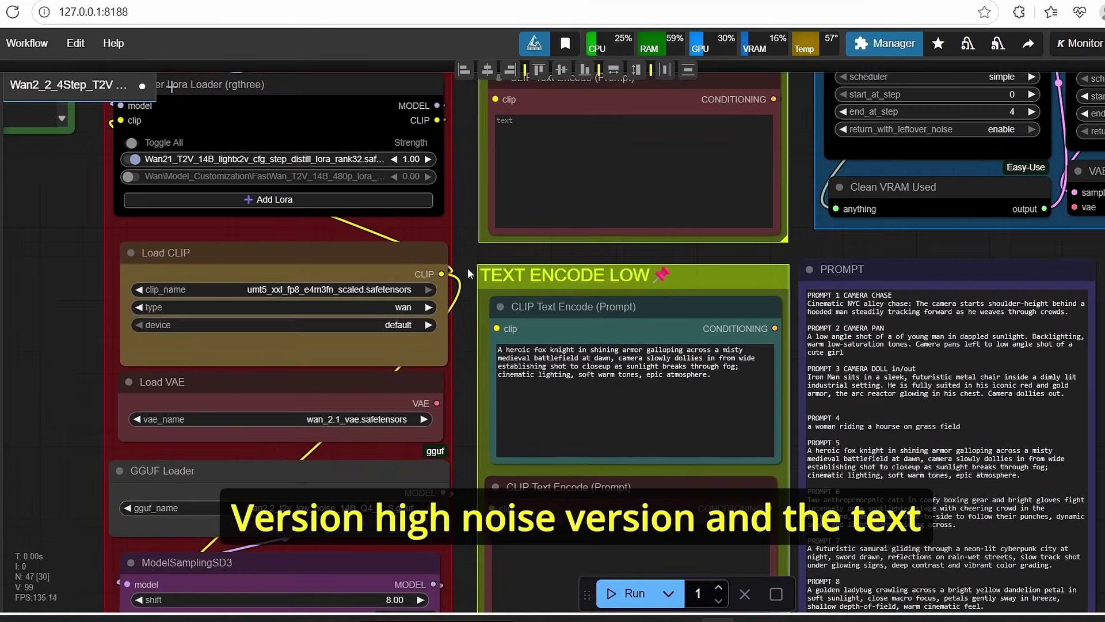
scroll(696, 314, down, 2)
drag(501, 463, 498, 374)
drag(422, 502, 424, 453)
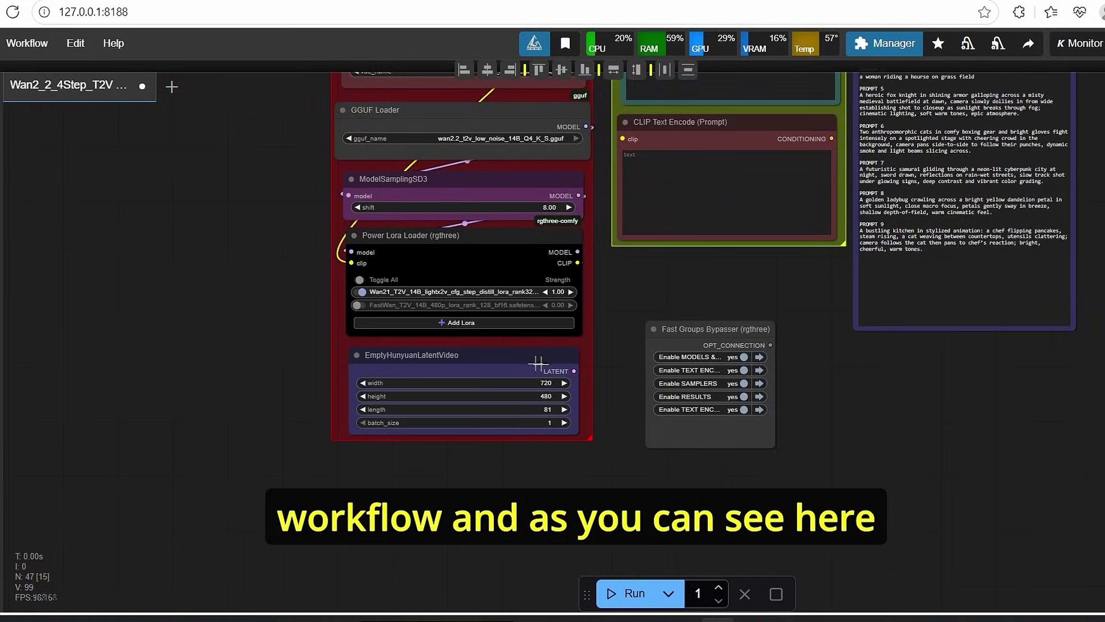
- Set the video length to 121 frames in the EmptyHunyuanLatentVideo node
scroll(539, 363, up, 3)
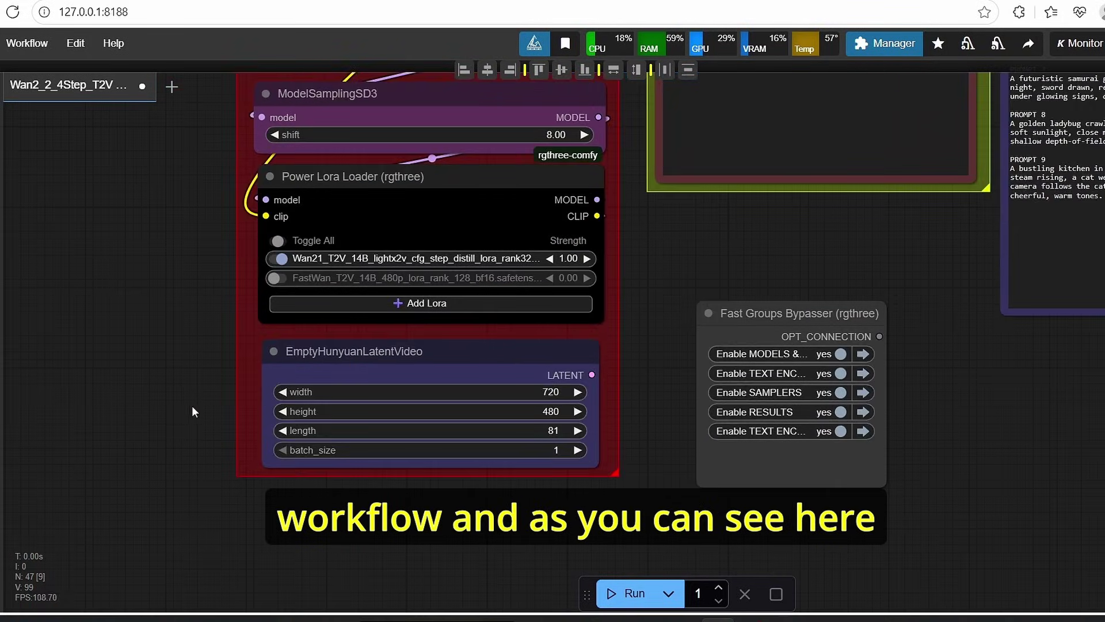
scroll(253, 388, up, 3)
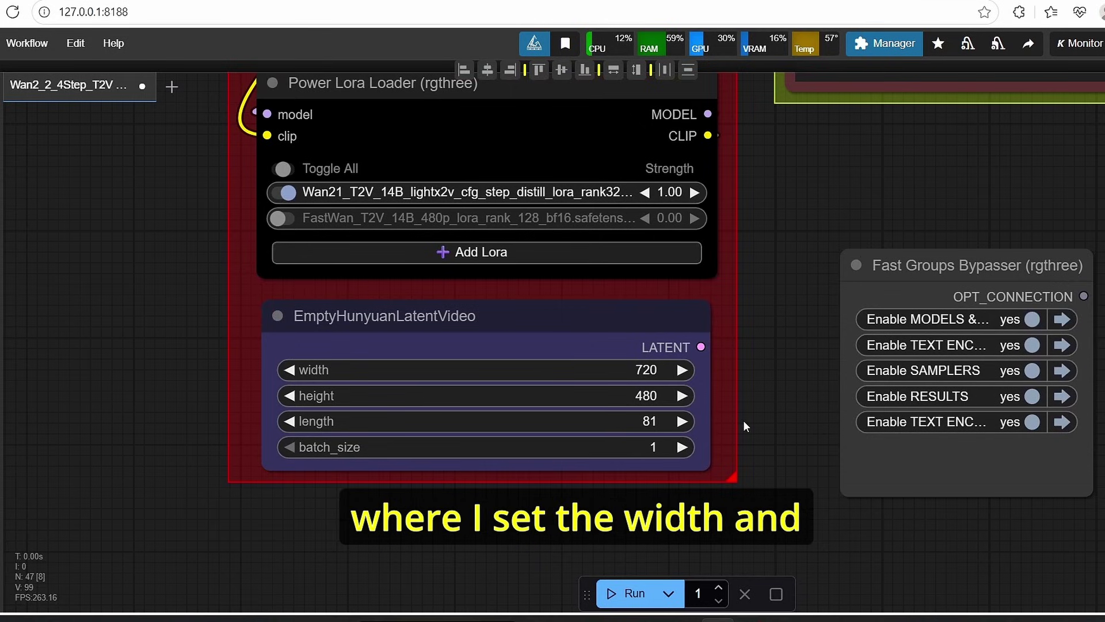
scroll(386, 393, up, 3)
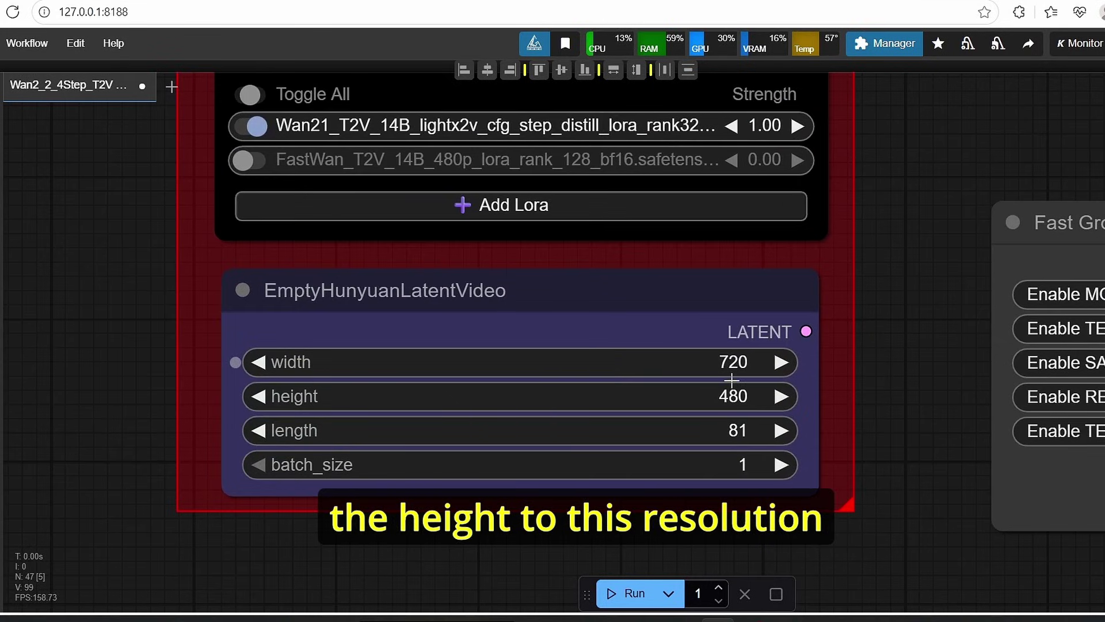
click(730, 438)
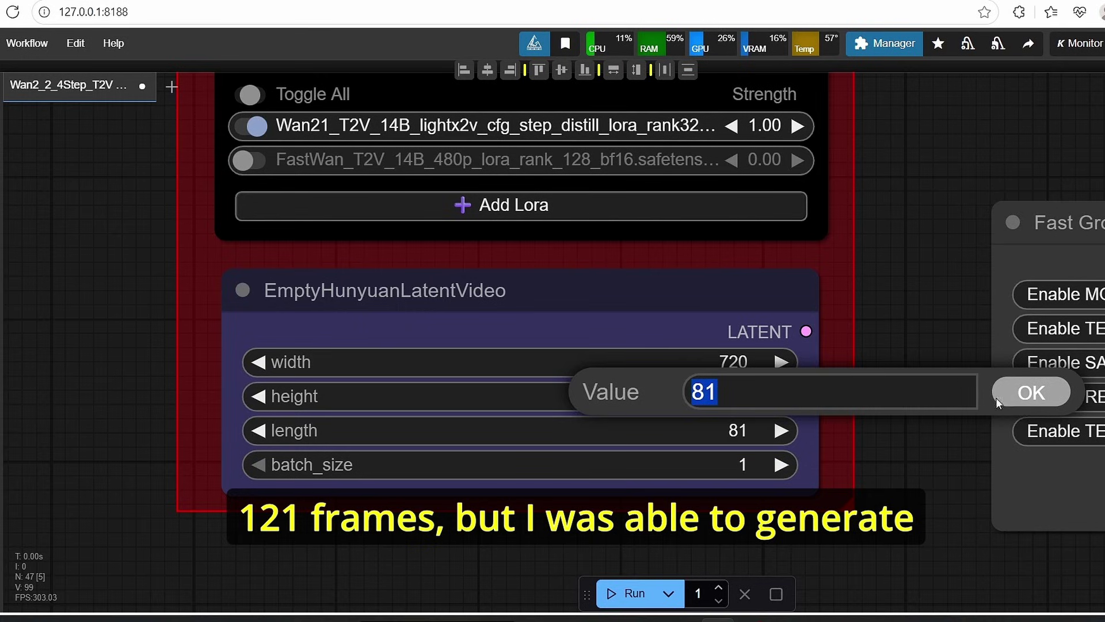
click(752, 438)
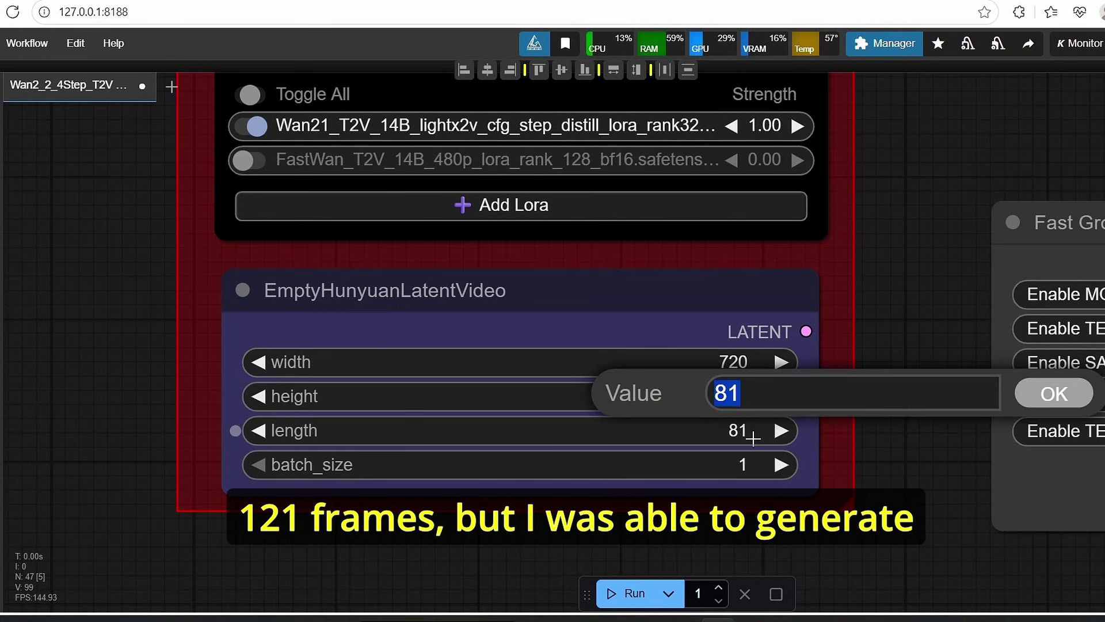
text(12)
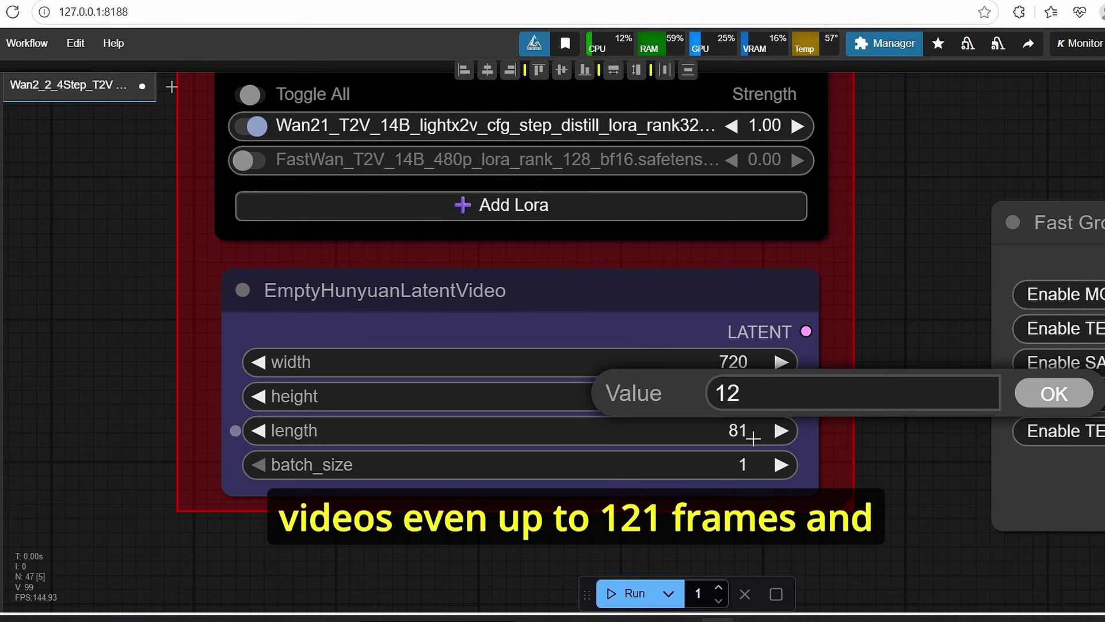
text(1)
key(Return)
- Read through the sample prompts listed in the PROMPT note beside the Text Encode Low group
scroll(751, 426, down, 4)
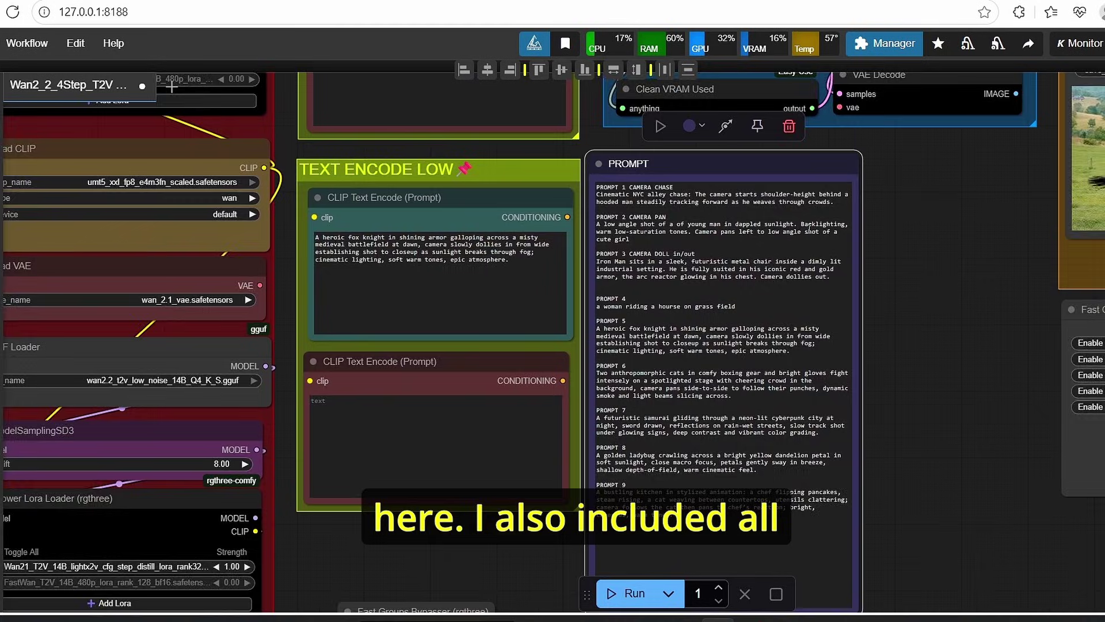
scroll(774, 247, up, 1)
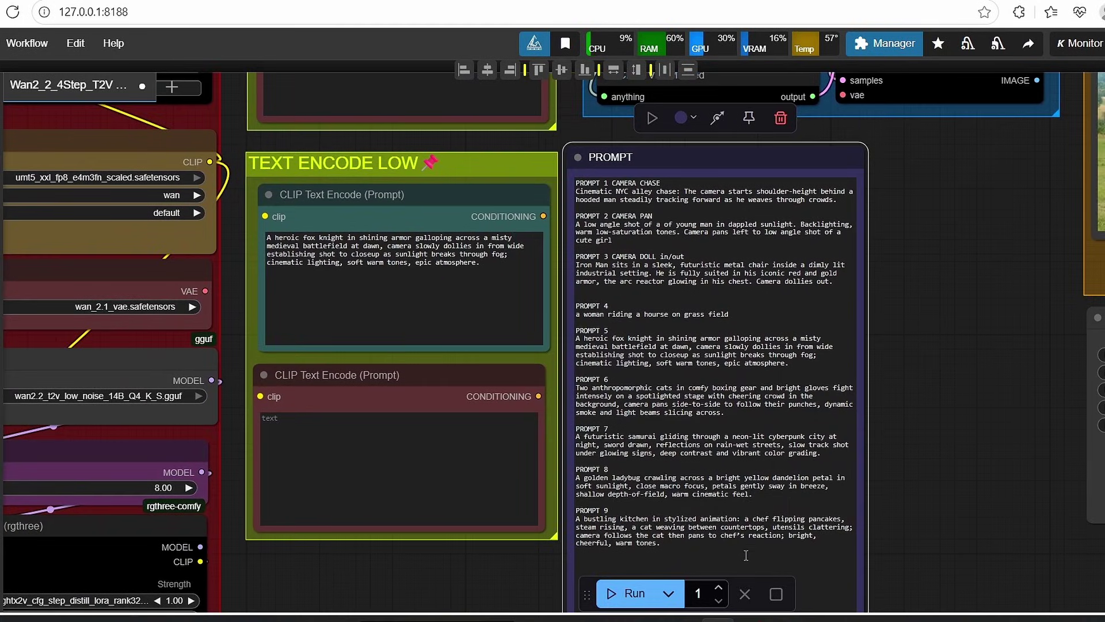
scroll(745, 552, down, 1)
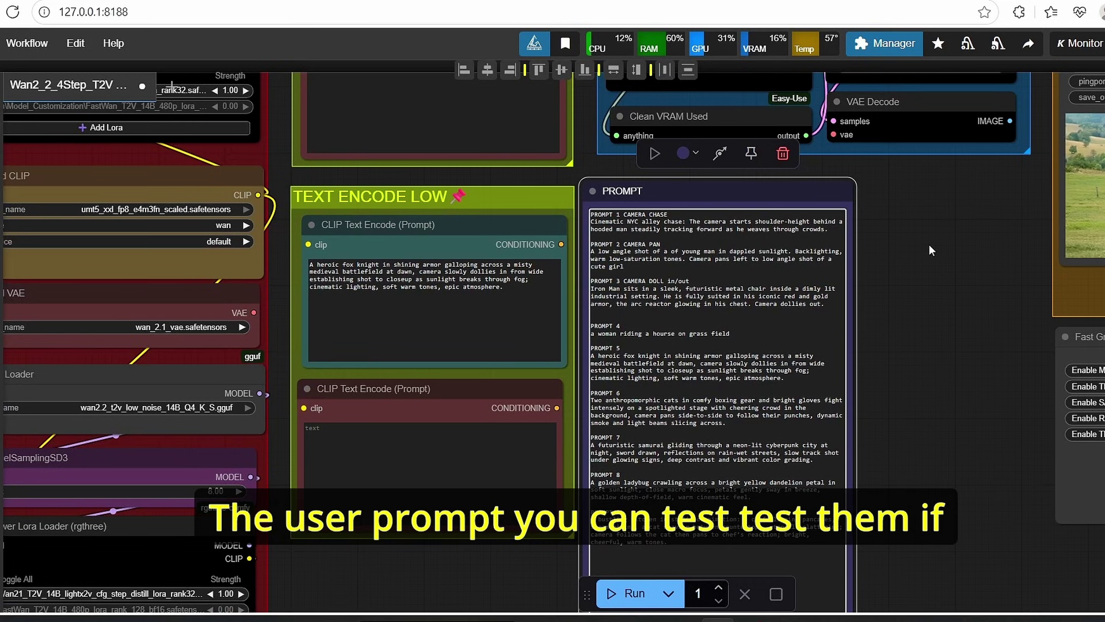
drag(930, 250, 925, 317)
scroll(566, 384, up, 3)
scroll(760, 312, down, 3)
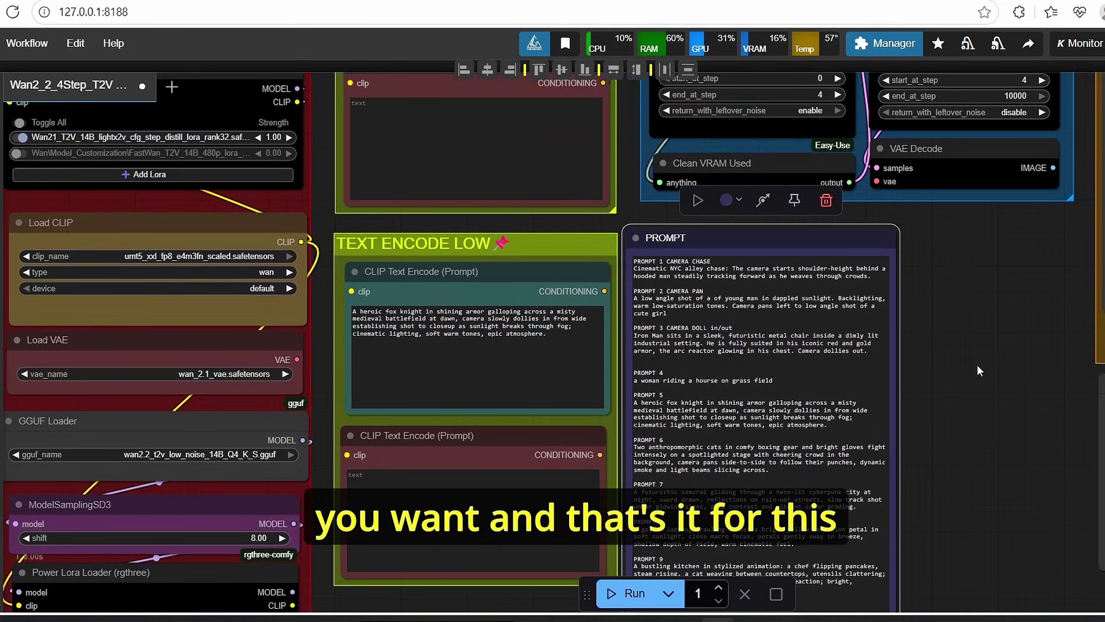
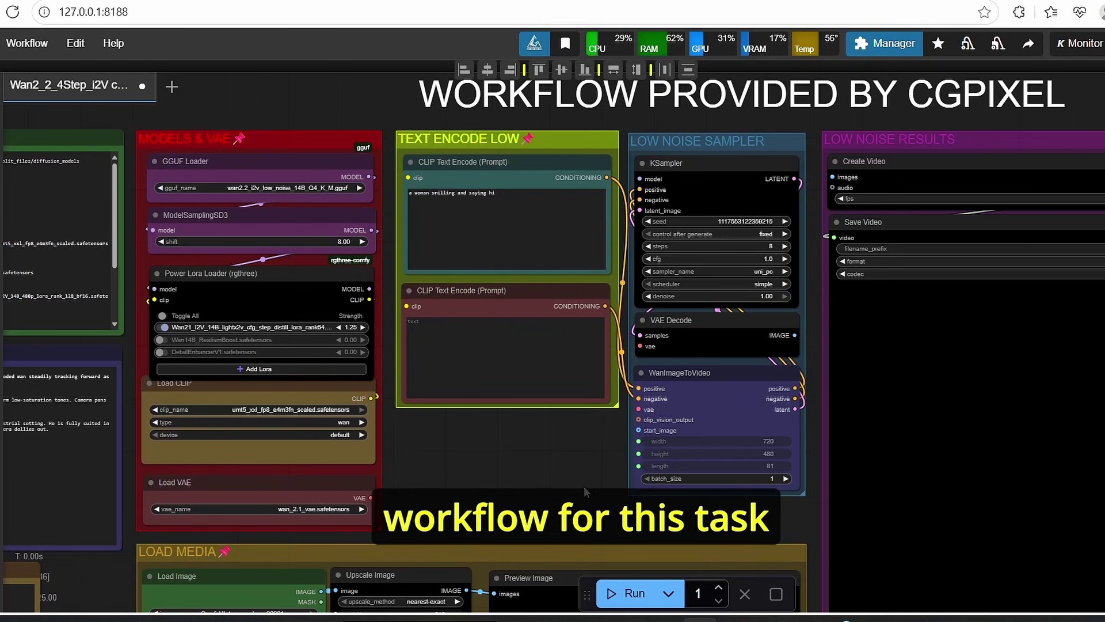
- Open the video_wan2_2_14B_i2v workflow from the Video category of the ComfyUI templates
click(11, 50)
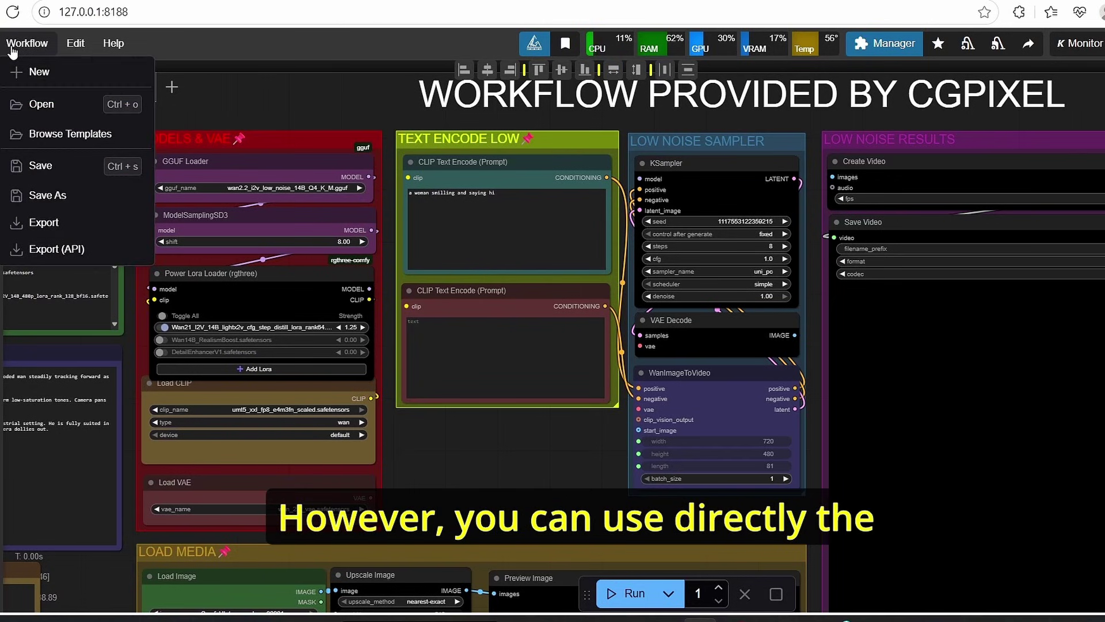
click(73, 141)
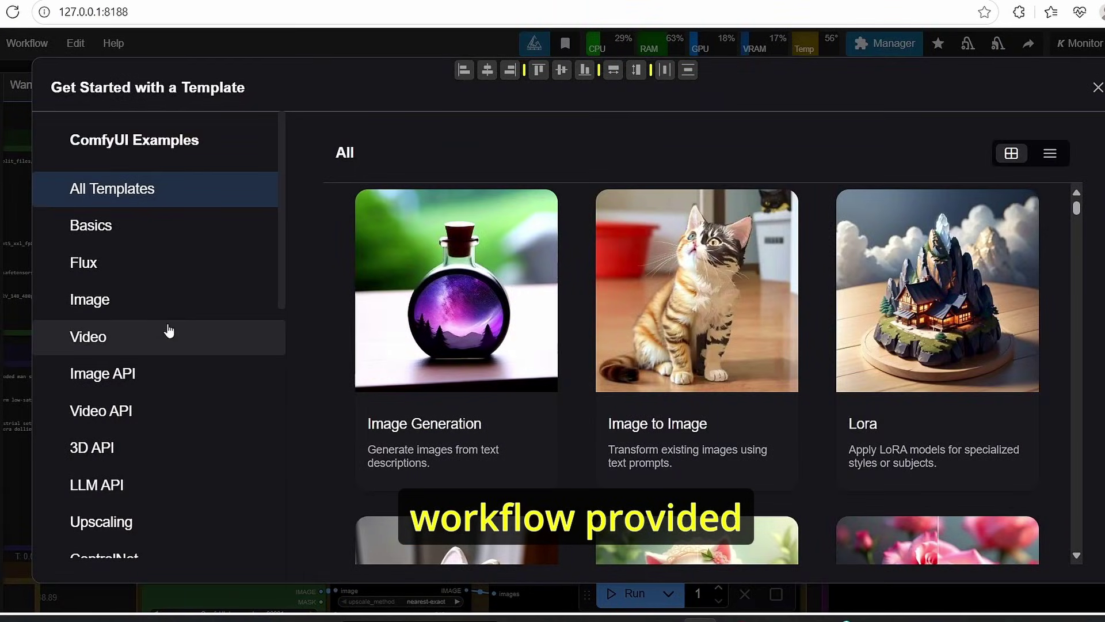
click(165, 338)
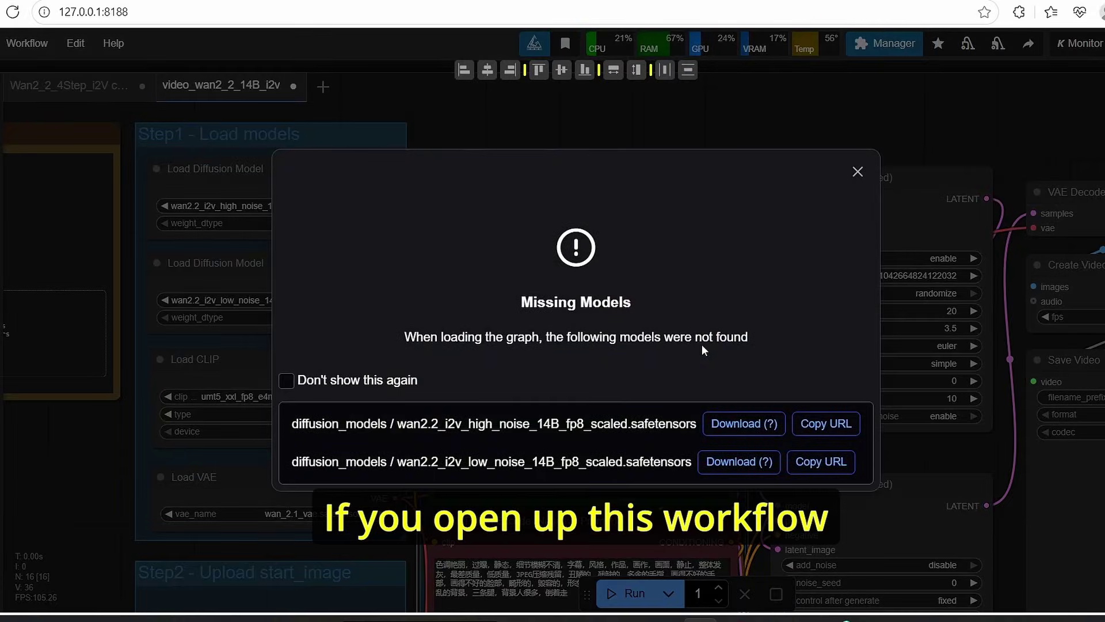
- Dismiss the missing models notice and examine the model loaders, prompt nodes and two KSampler (Advanced) nodes of the native image-to-video workflow
click(879, 171)
scroll(524, 161, down, 1)
drag(524, 233, 437, 244)
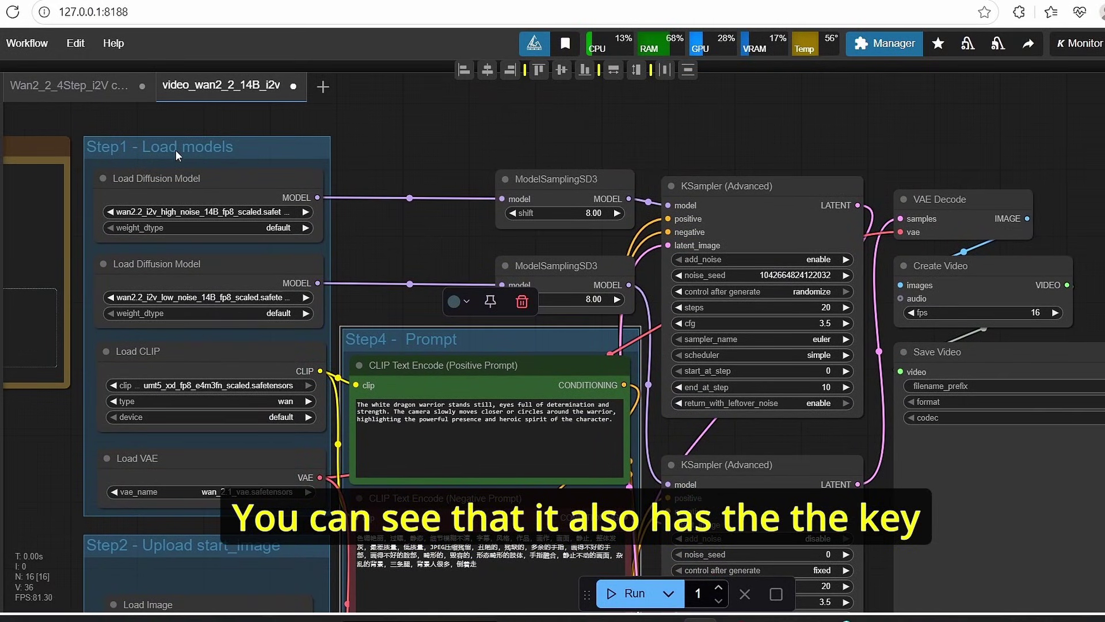
drag(738, 433, 716, 385)
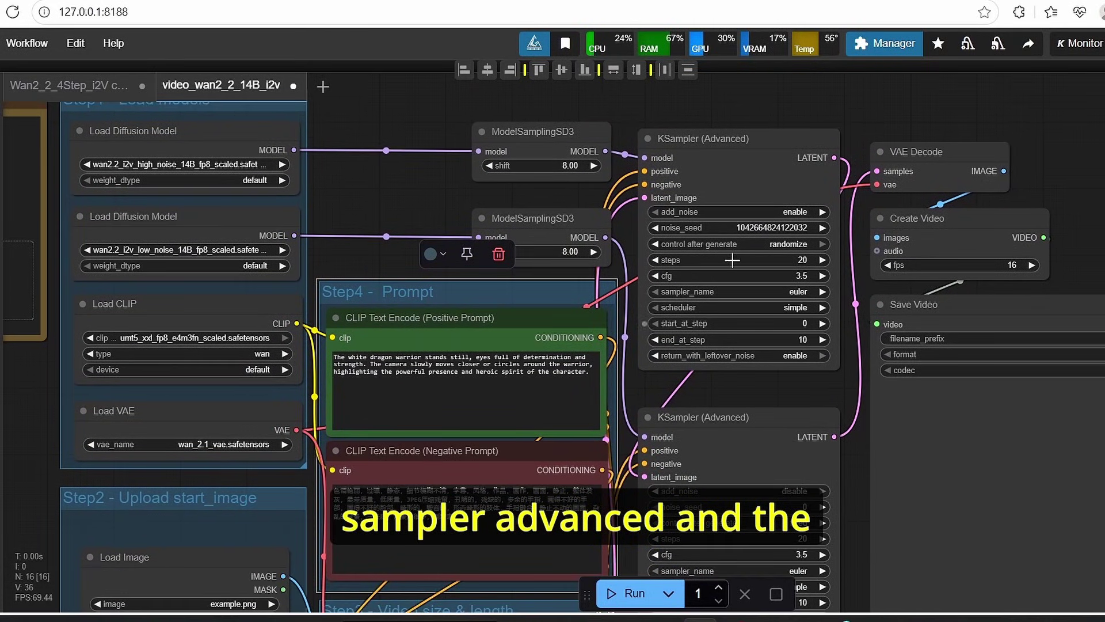
drag(407, 211, 368, 202)
drag(705, 396, 734, 298)
scroll(734, 299, down, 2)
scroll(749, 286, up, 1)
scroll(749, 285, up, 1)
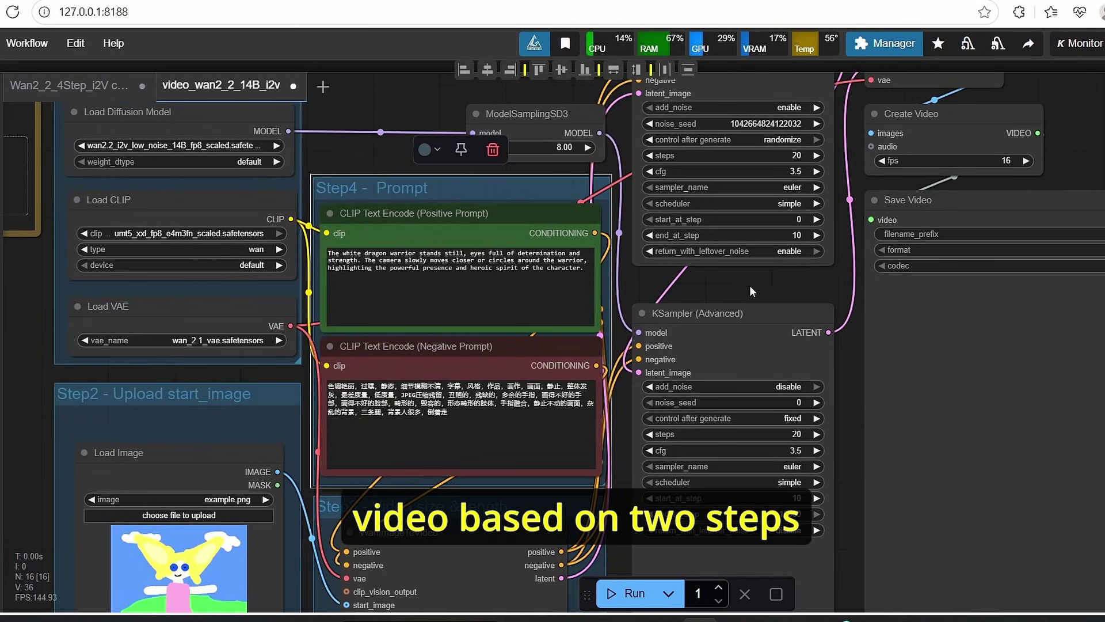
drag(749, 281, 717, 339)
drag(378, 149, 475, 181)
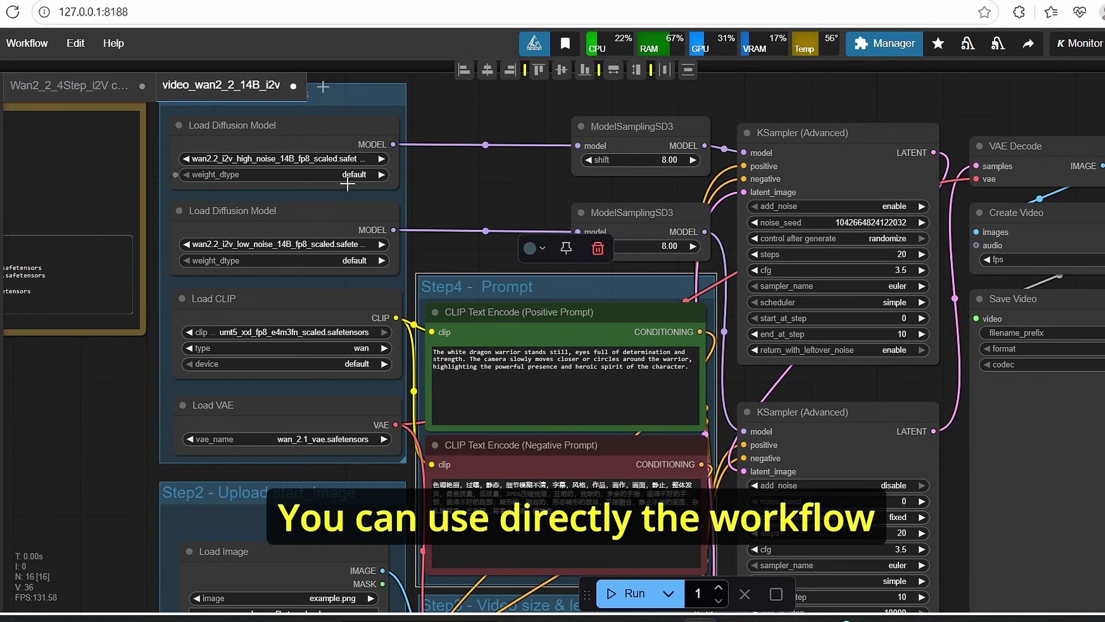
- Close the video_wan2_2_14B_i2v workflow and look over the Low Noise Sampler group of the custom Wan2_2_4Step_i2V workflow
click(294, 86)
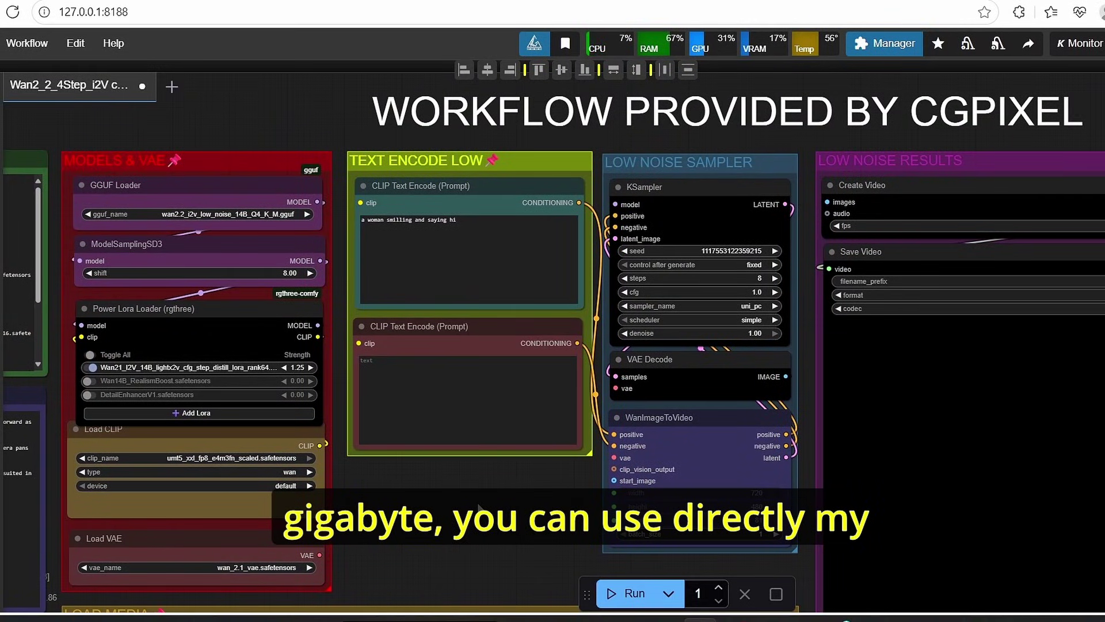
drag(437, 502, 424, 492)
click(691, 192)
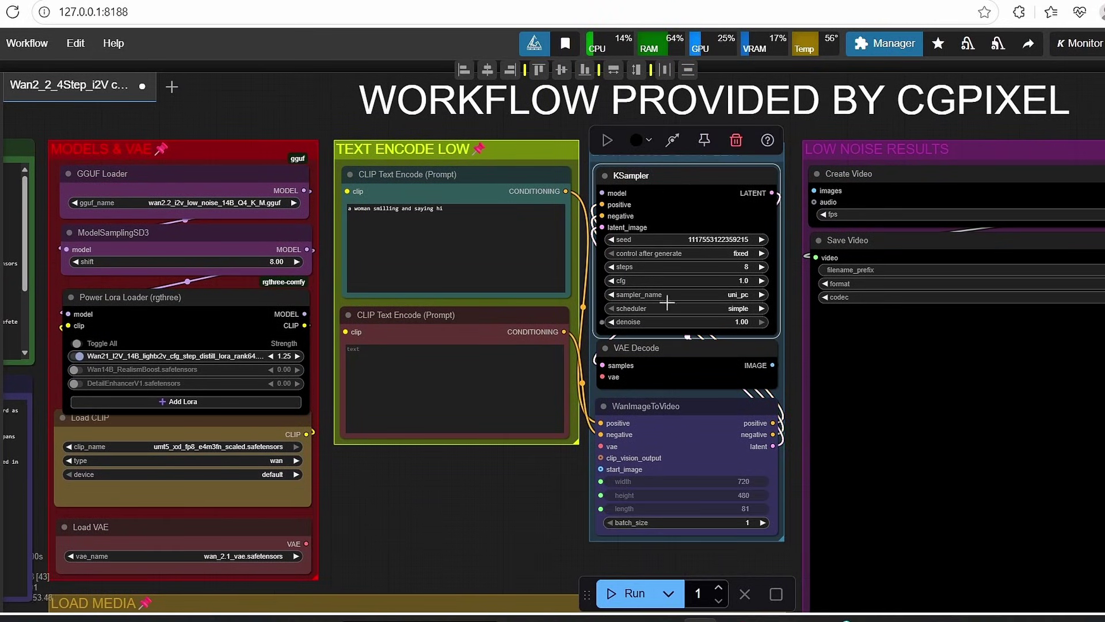
drag(496, 502, 481, 506)
click(776, 267)
- Examine the GGUF Loader, ModelSamplingSD3 and Power Lora Loader settings in the Models & VAE group
drag(373, 535, 568, 544)
scroll(361, 182, up, 4)
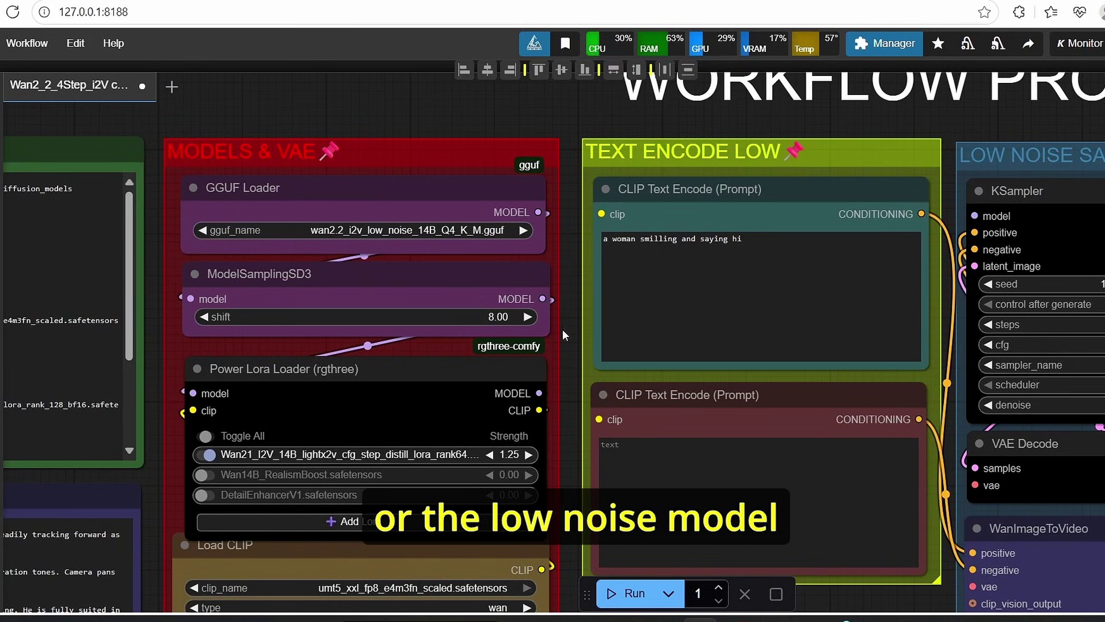
drag(574, 342, 623, 222)
scroll(461, 279, up, 1)
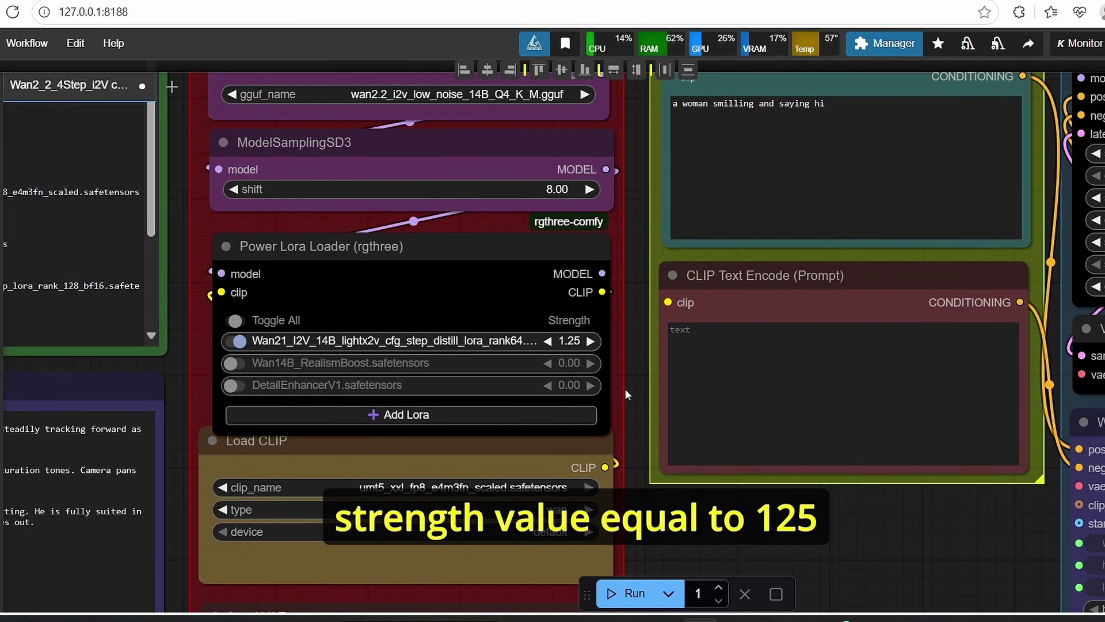
- Inspect the Load CLIP and Load VAE nodes and the model files they use
scroll(631, 392, down, 3)
drag(631, 391, 630, 326)
scroll(630, 326, up, 2)
click(449, 389)
drag(641, 489, 675, 420)
scroll(675, 421, up, 3)
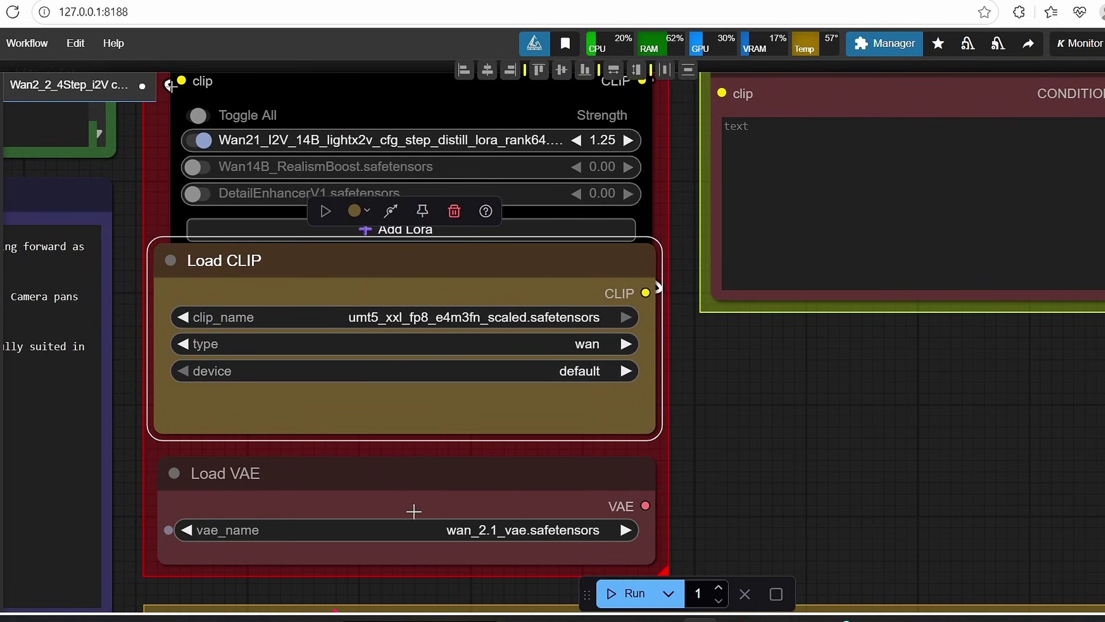
click(384, 494)
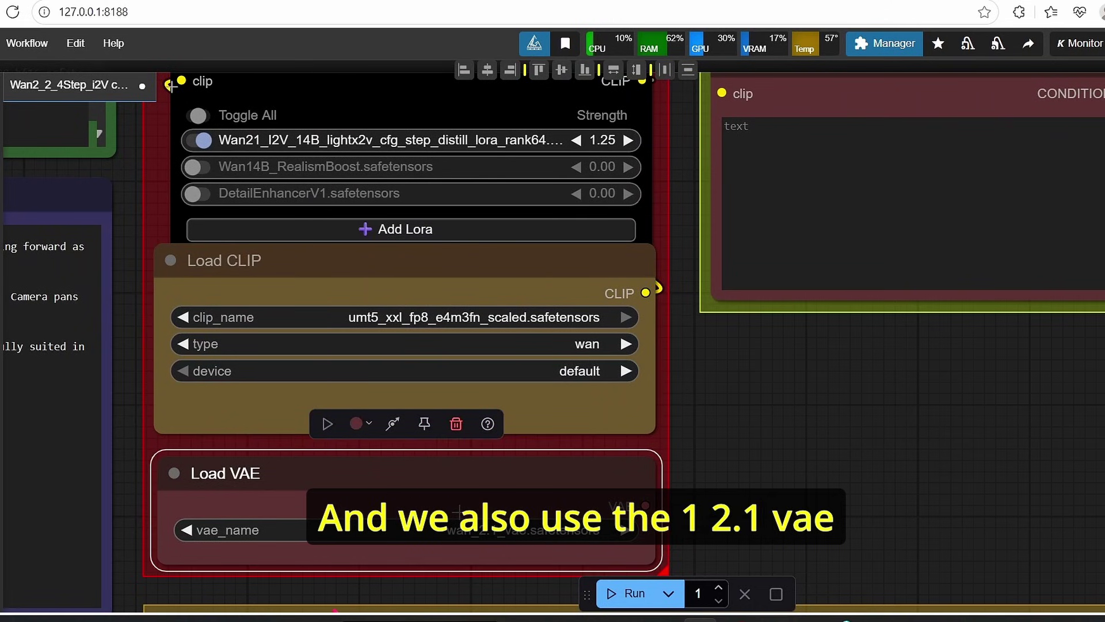
- Examine the inputs and outputs of the WanImageToVideo node in the Low Noise Sampler group
scroll(836, 513, down, 3)
scroll(506, 422, up, 1)
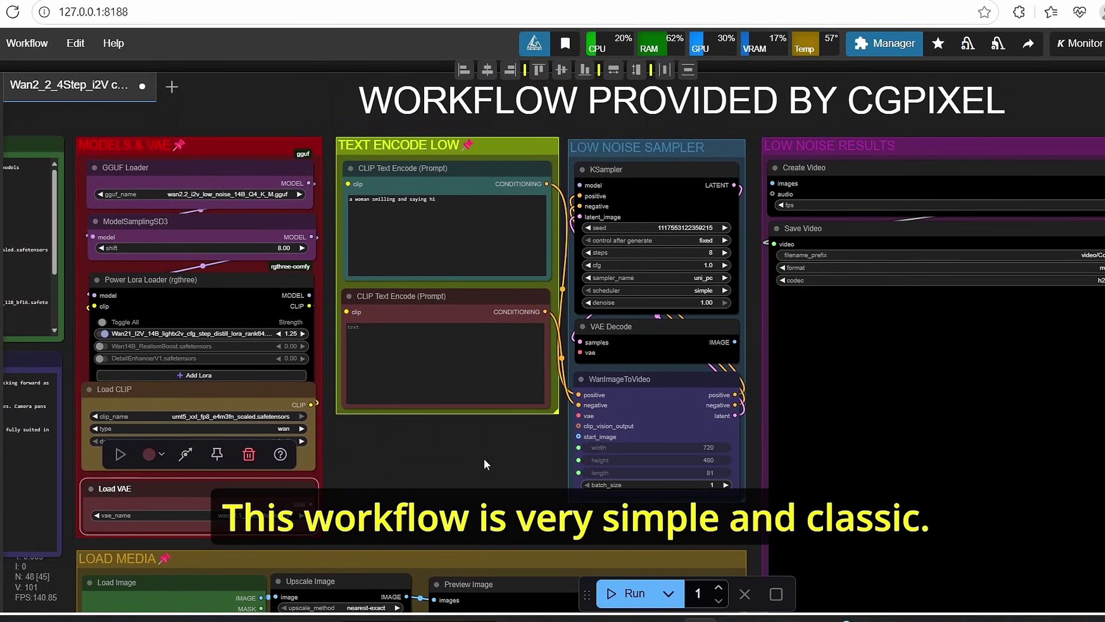
scroll(352, 177, up, 3)
drag(468, 536, 407, 311)
drag(479, 348, 397, 510)
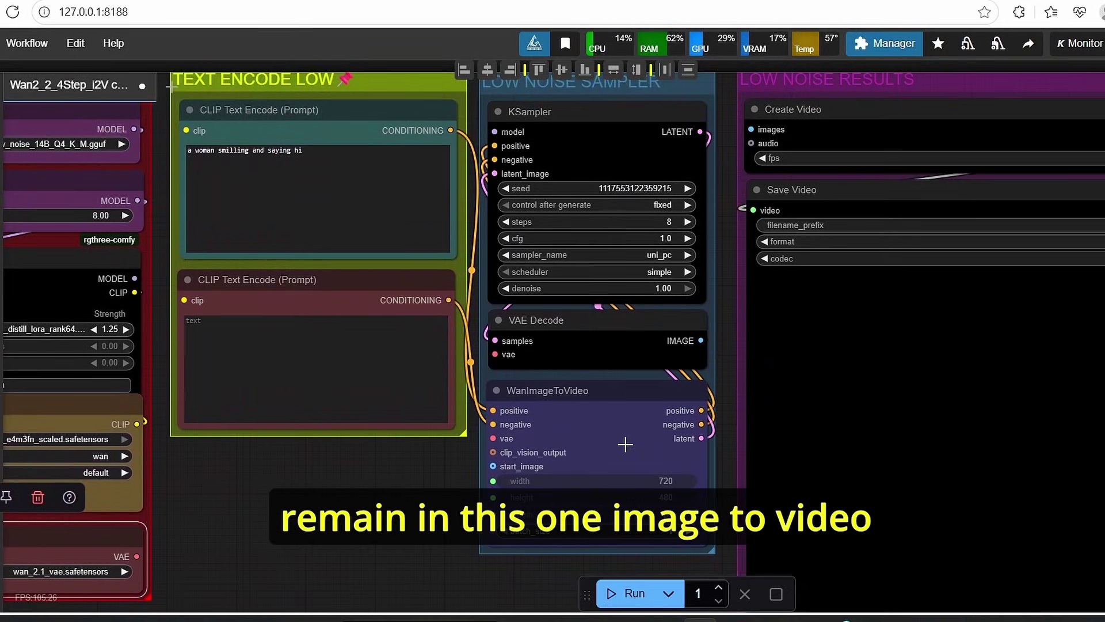
scroll(624, 444, up, 2)
scroll(599, 407, up, 1)
scroll(600, 407, up, 1)
click(599, 407)
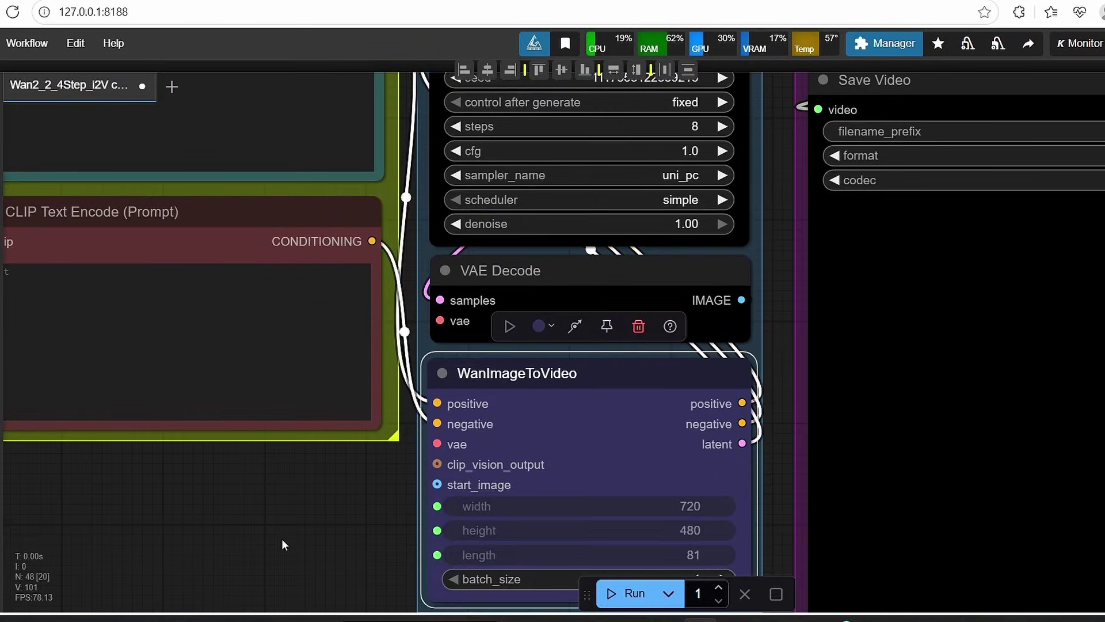
drag(304, 553, 256, 472)
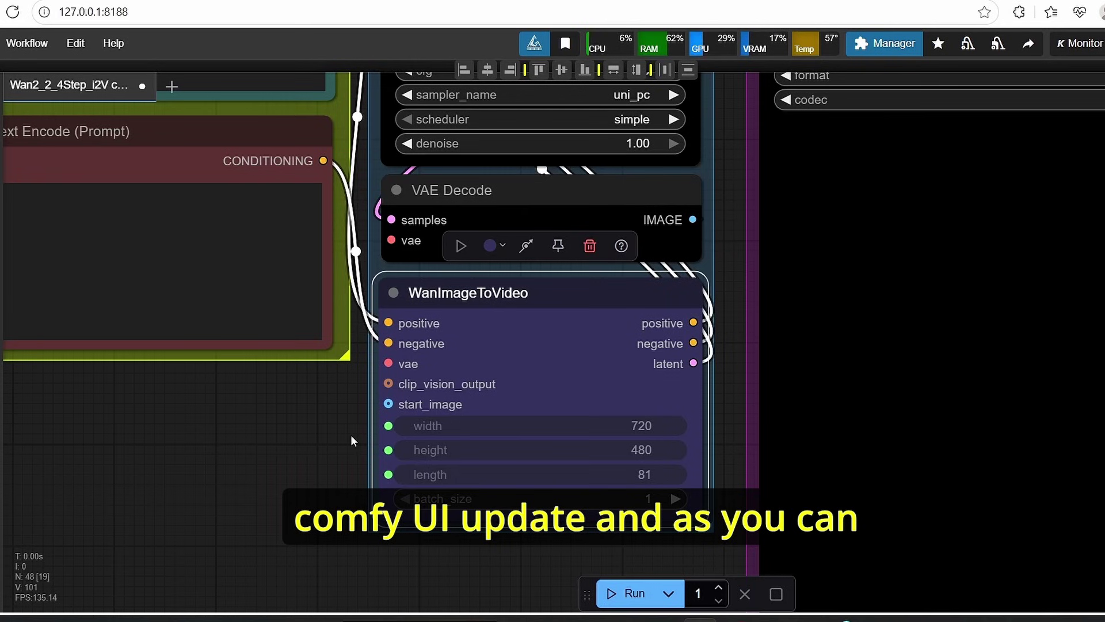
drag(350, 434, 370, 455)
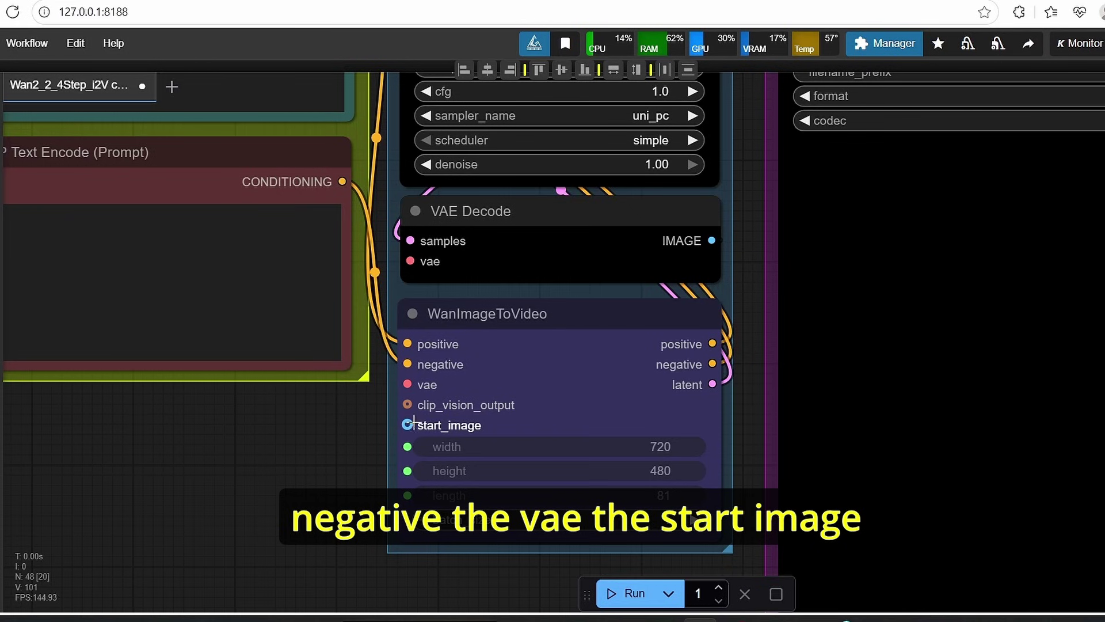
- Inspect the Load Image node in the Load Media group as the source of the start image
scroll(563, 230, down, 4)
drag(268, 575, 689, 200)
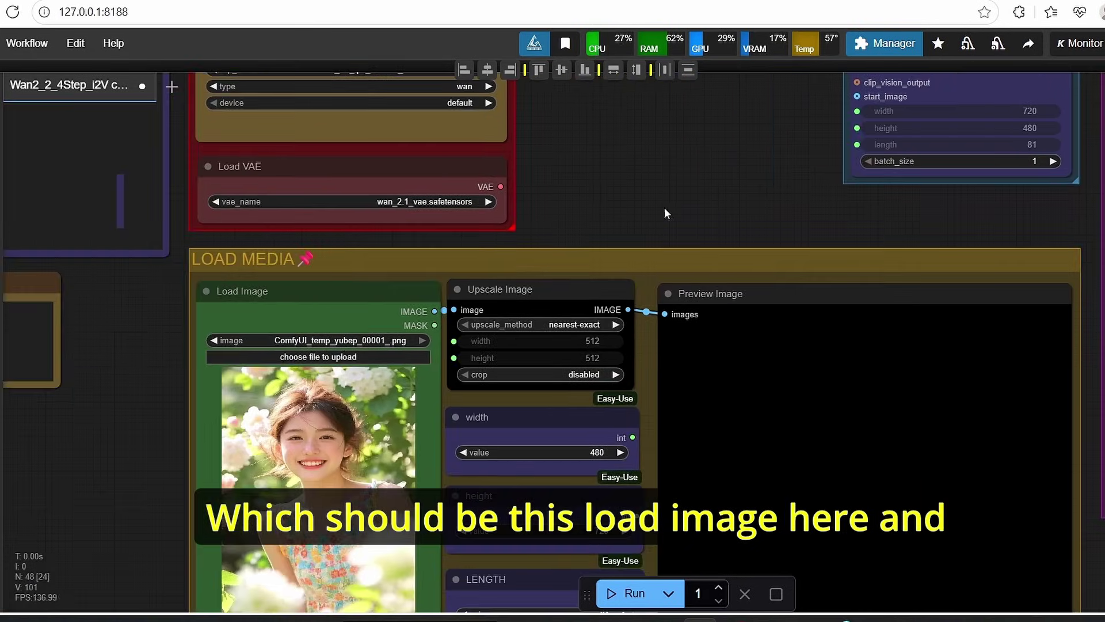
click(306, 308)
scroll(306, 308, down, 3)
drag(615, 191, 480, 332)
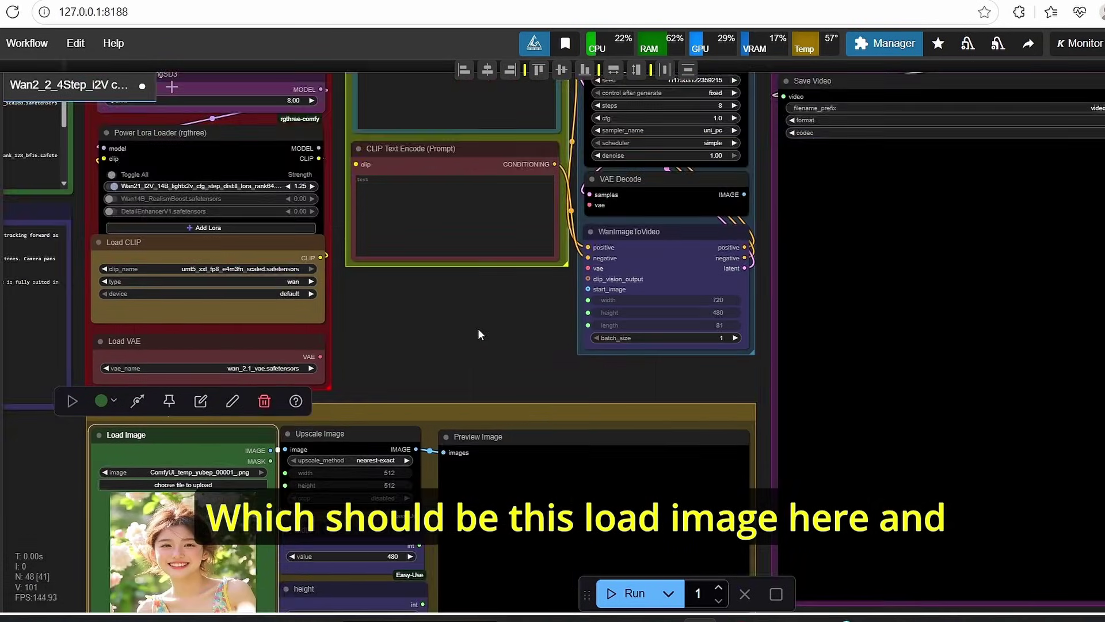
- Check the clip_vision_output, start_image, width, height and length inputs of the WanImageToVideo node
scroll(494, 325, up, 7)
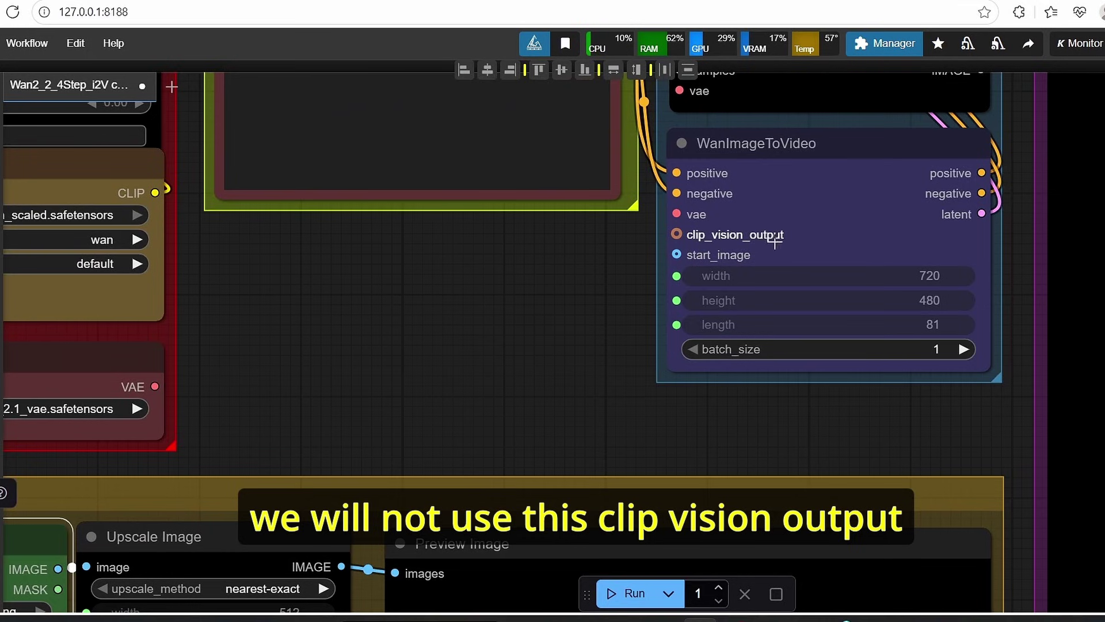
scroll(483, 351, down, 5)
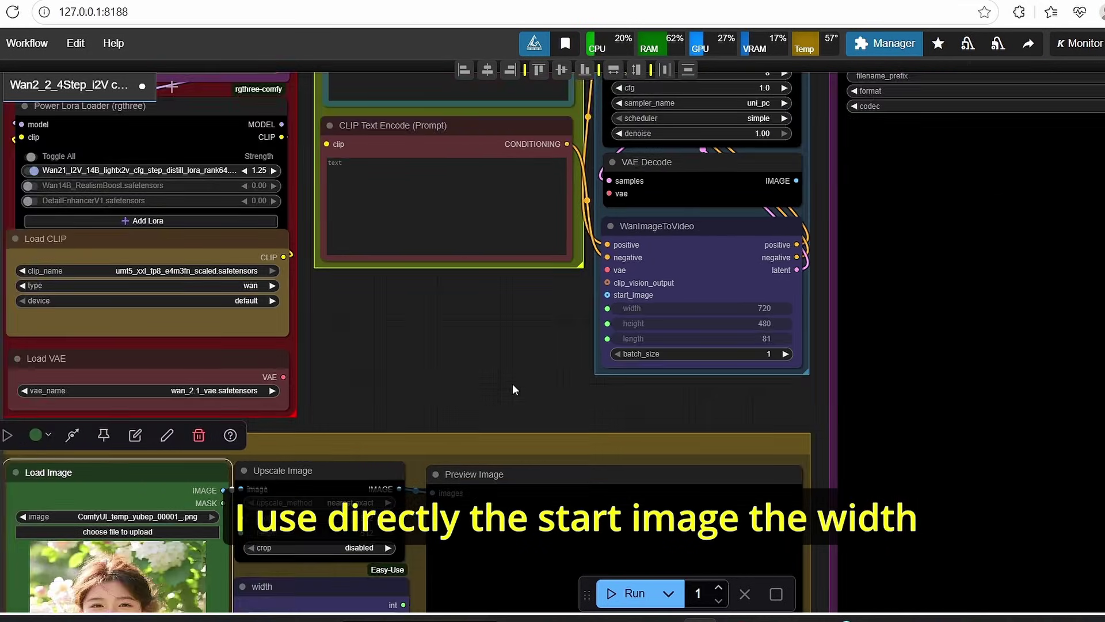
drag(515, 390, 471, 378)
scroll(674, 278, up, 2)
scroll(654, 321, up, 1)
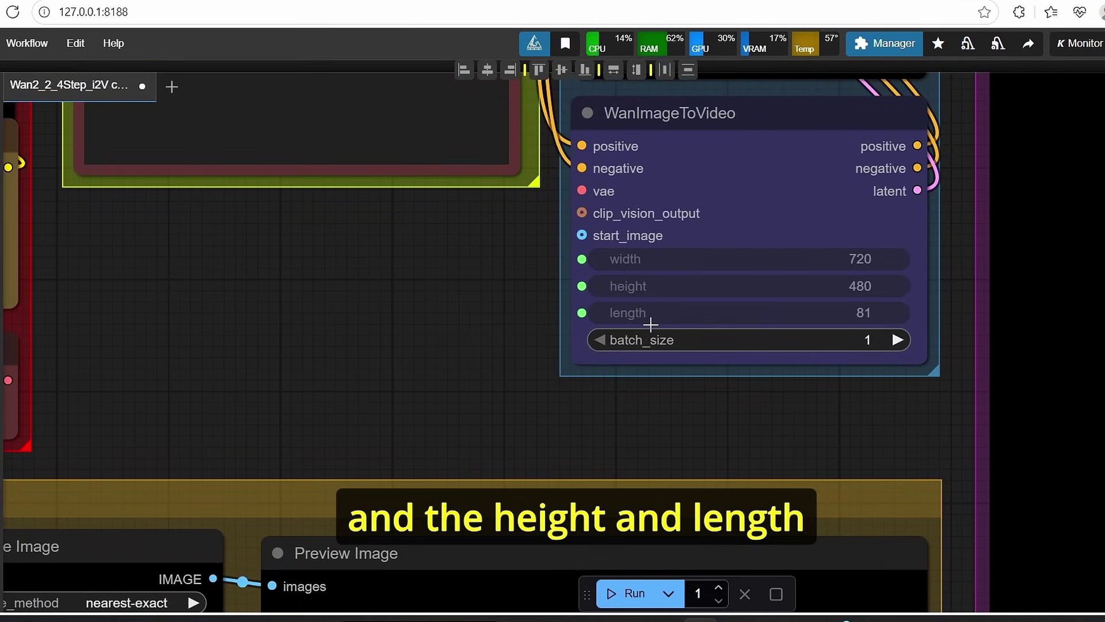
- Review the width, height and LENGTH value nodes beside the loaded picture in the Load Media group
scroll(535, 447, down, 2)
drag(535, 455, 470, 387)
scroll(551, 257, down, 3)
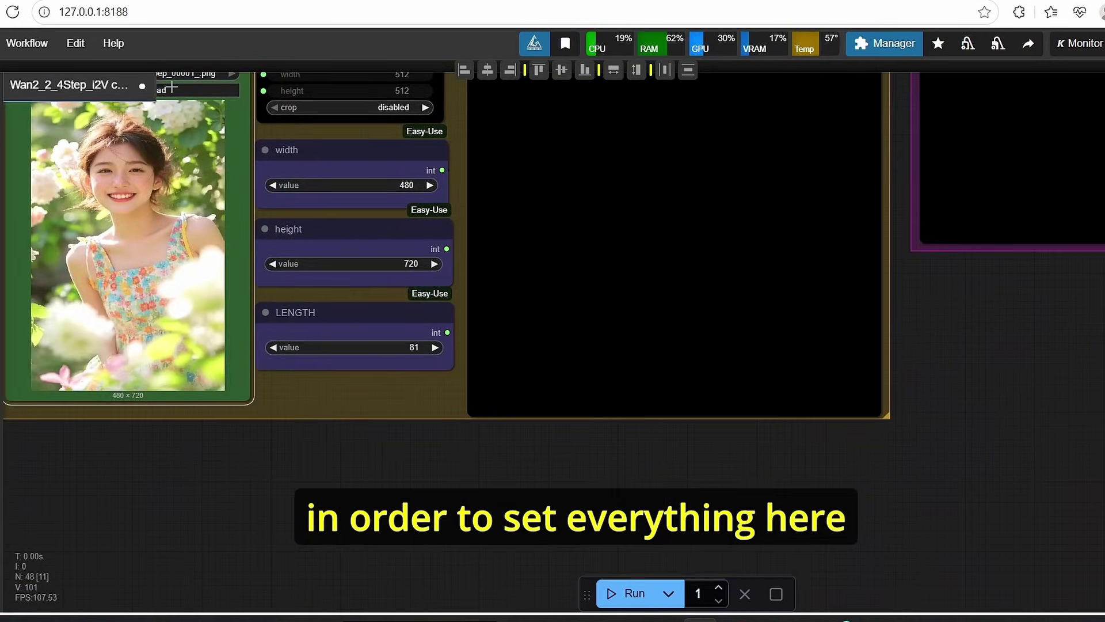
drag(279, 135, 443, 265)
scroll(452, 271, up, 3)
scroll(521, 353, down, 5)
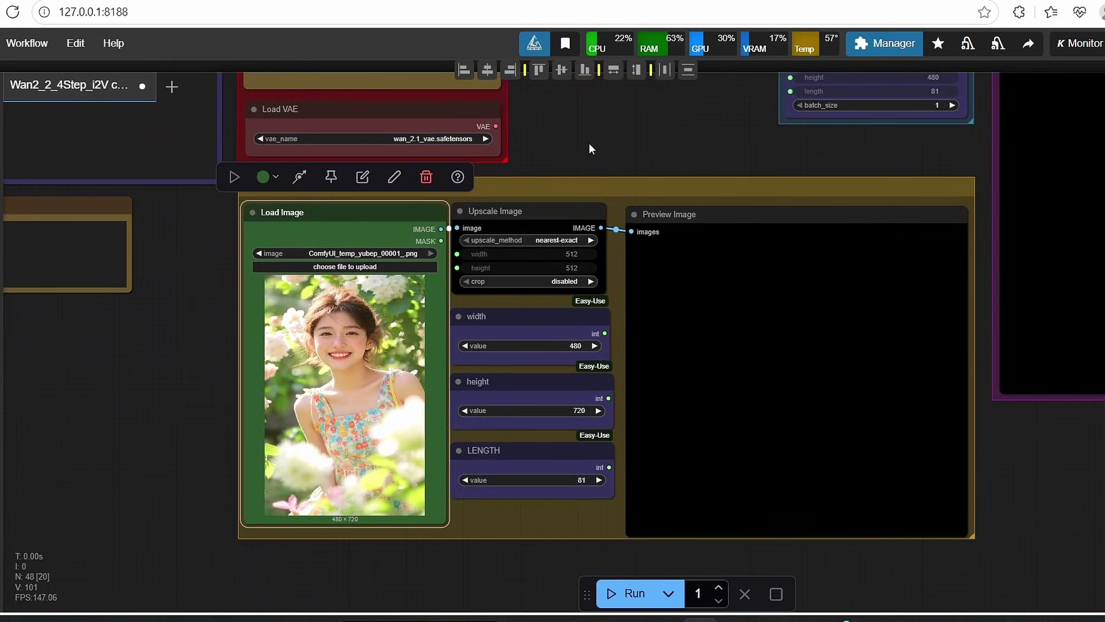
drag(514, 166, 707, 216)
scroll(477, 299, up, 2)
drag(376, 414, 129, 364)
scroll(753, 209, up, 2)
drag(762, 124, 707, 65)
click(429, 294)
scroll(640, 338, down, 4)
drag(715, 227, 604, 421)
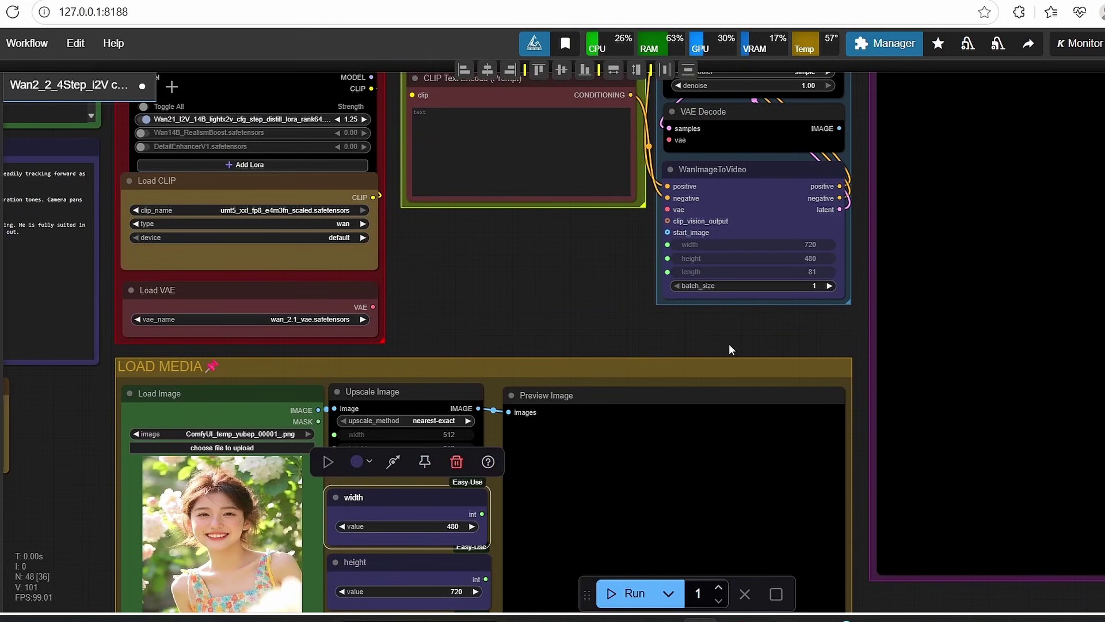
- Trace how the resized picture and its dimensions pass from the Load Media group into the WanImageToVideo node
drag(748, 322, 685, 337)
scroll(692, 287, up, 3)
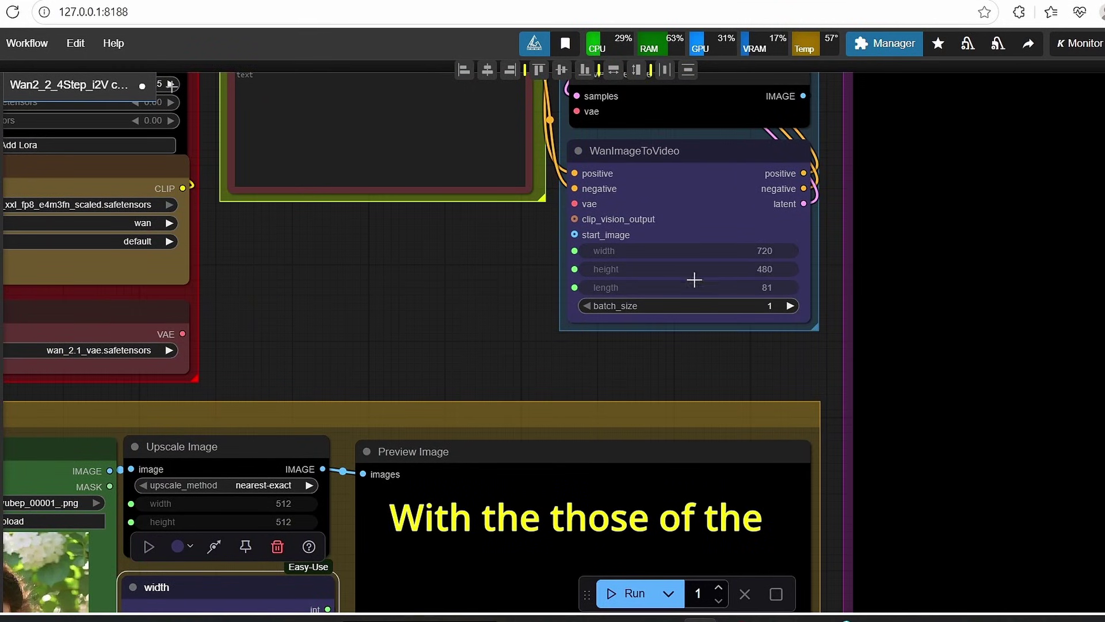
drag(452, 369, 755, 58)
click(728, 281)
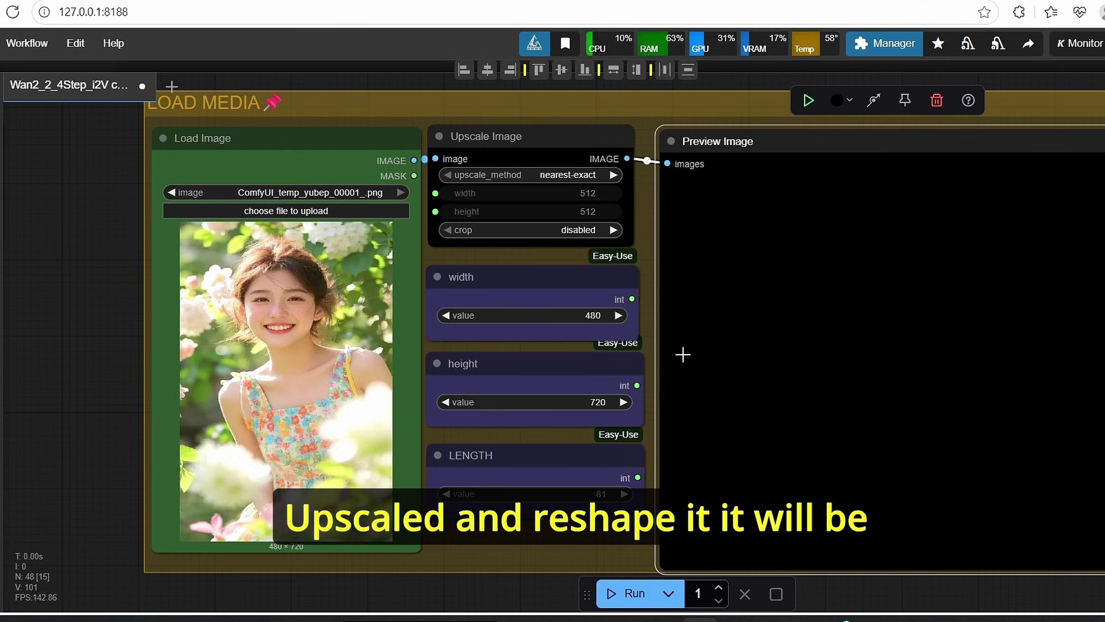
scroll(685, 336, up, 5)
scroll(526, 402, right, 2)
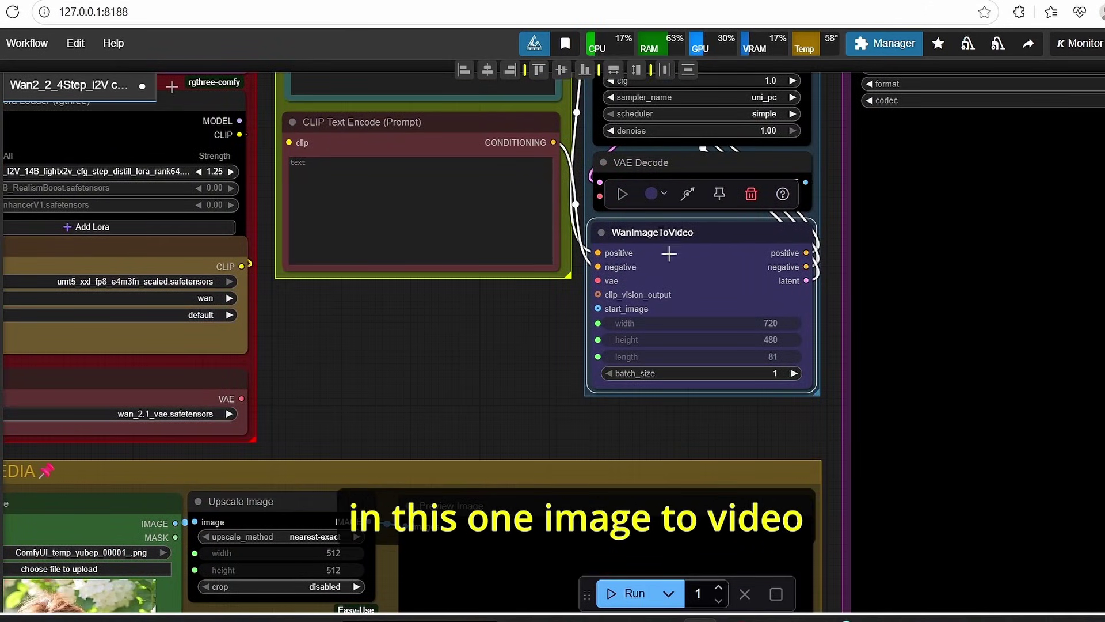
scroll(512, 400, down, 5)
scroll(536, 427, up, 5)
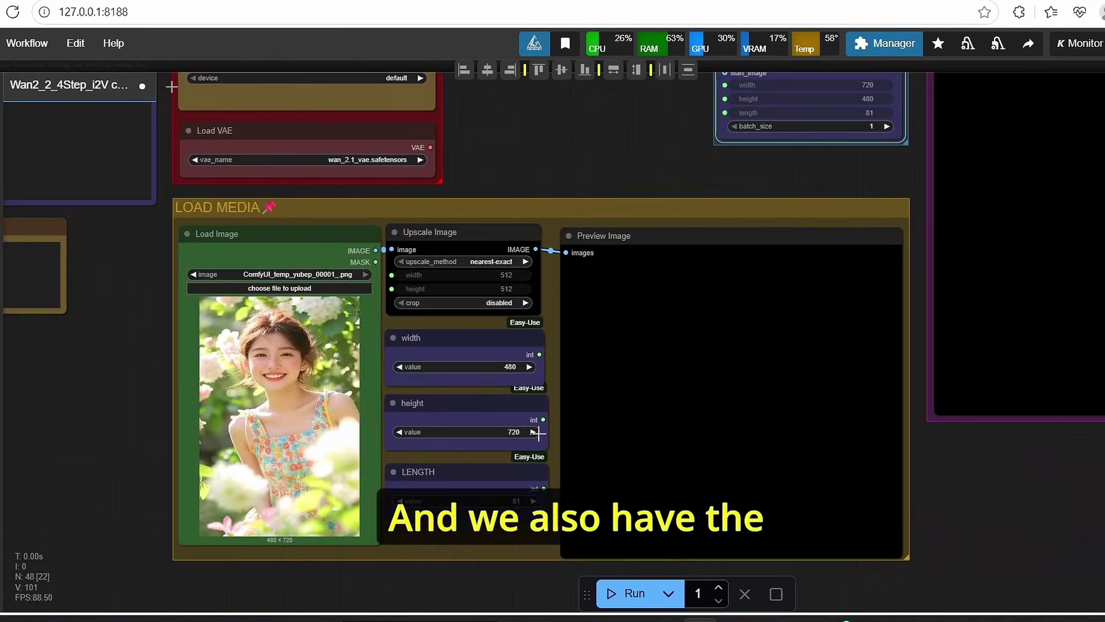
scroll(486, 536, down, 3)
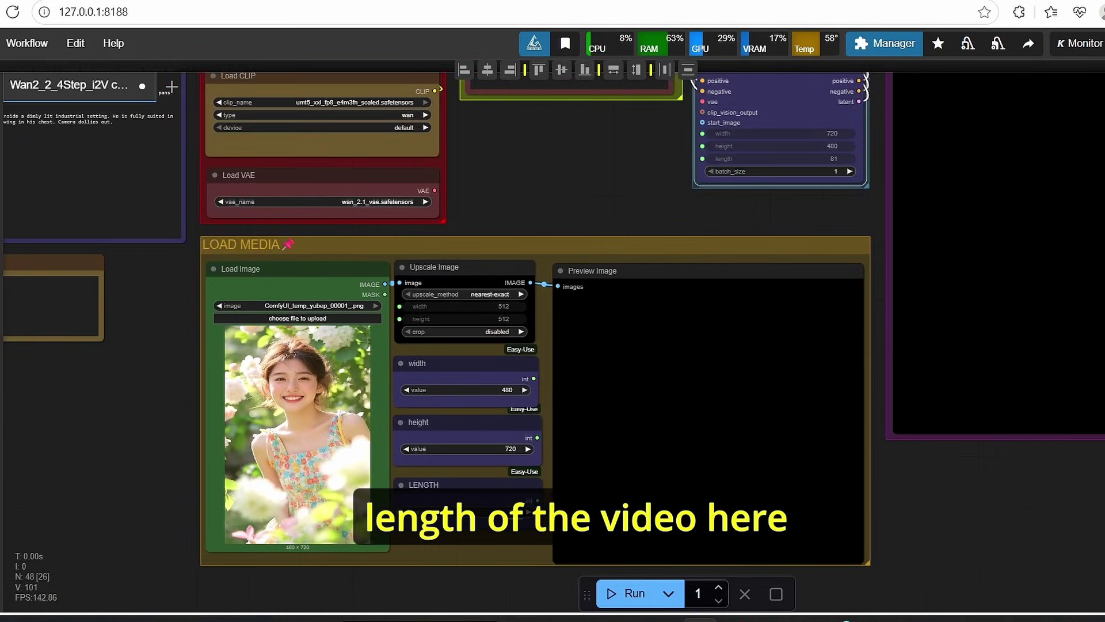
- Examine the steps, cfg, sampler_name, scheduler and denoise settings of the KSampler node
scroll(639, 239, up, 4)
scroll(639, 239, right, 3)
scroll(661, 274, up, 8)
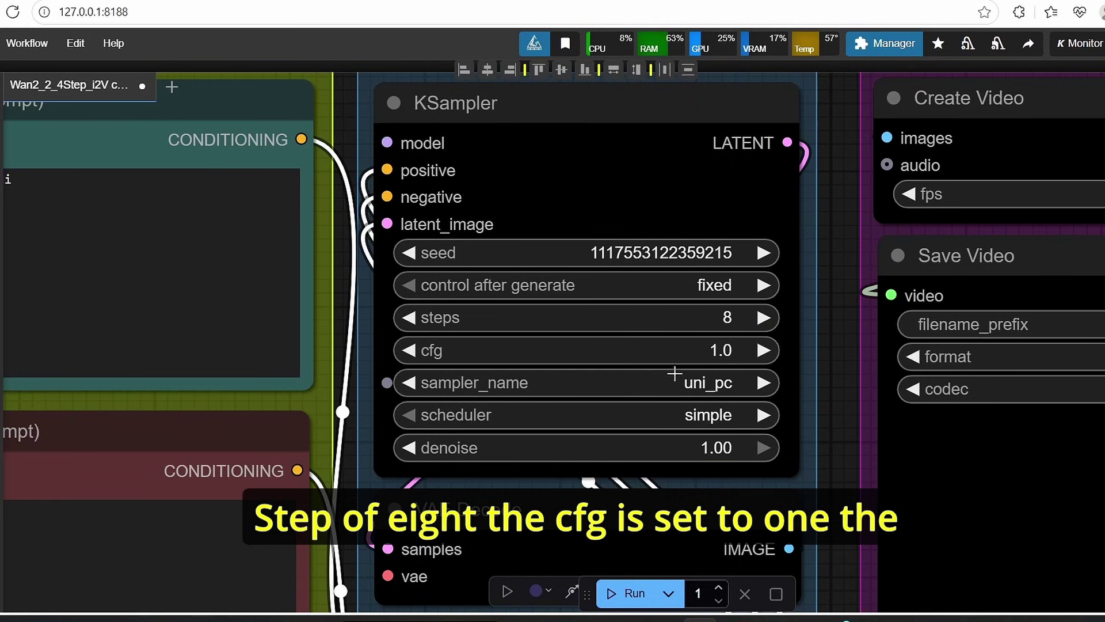
scroll(707, 362, down, 1)
scroll(701, 386, up, 1)
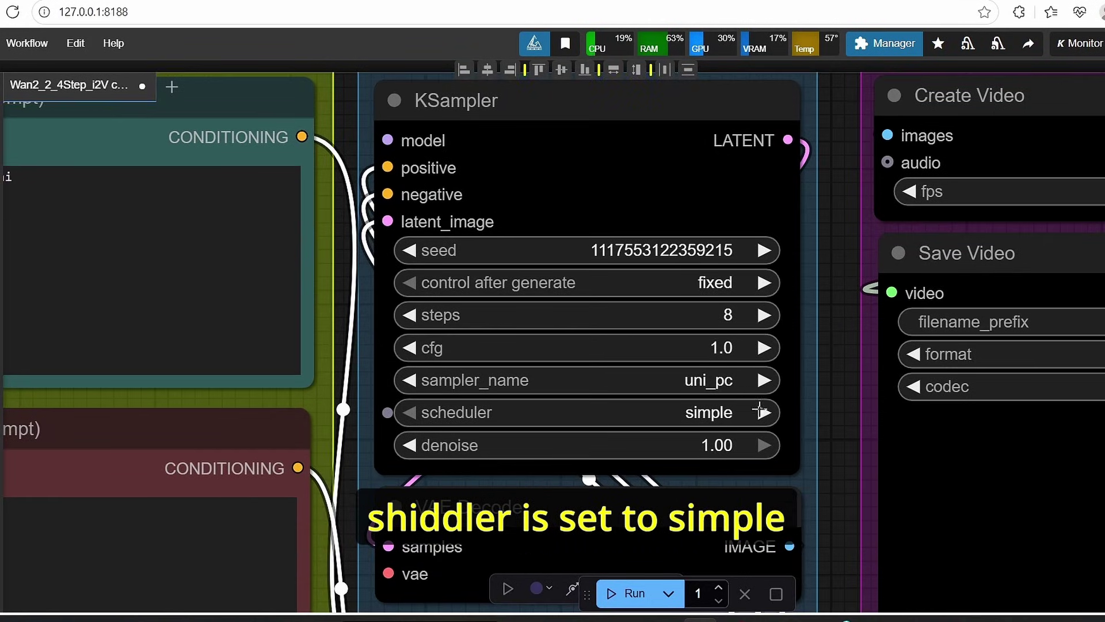
scroll(814, 417, down, 2)
scroll(674, 362, down, 2)
- Inspect the Create Video frame rate and the Save Video format and codec in the Low Noise Results group
drag(819, 411, 563, 357)
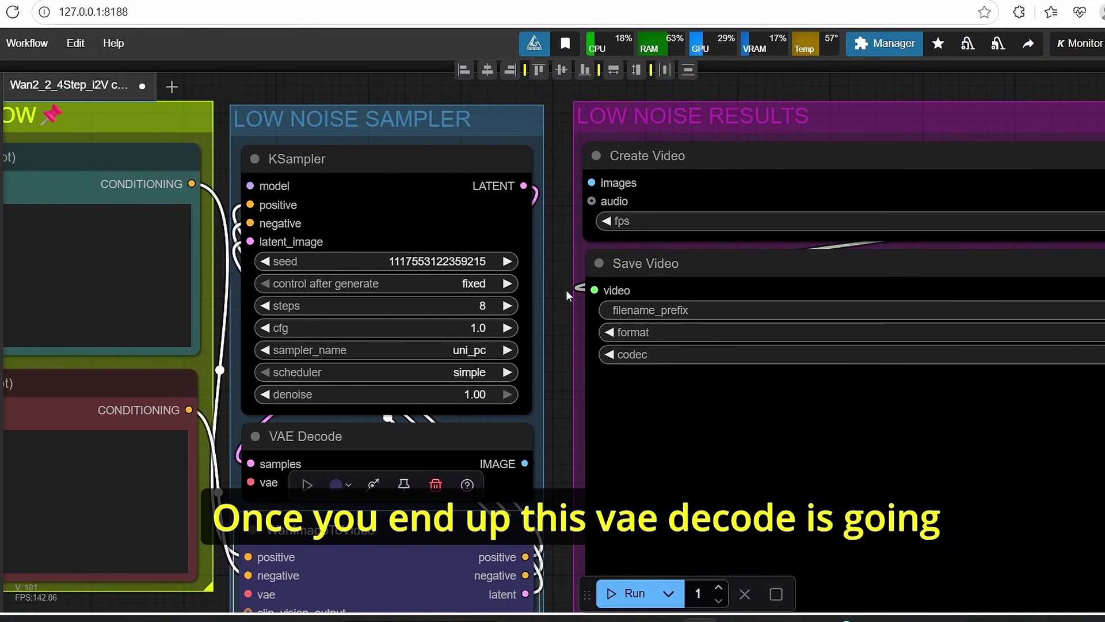
drag(548, 394, 352, 395)
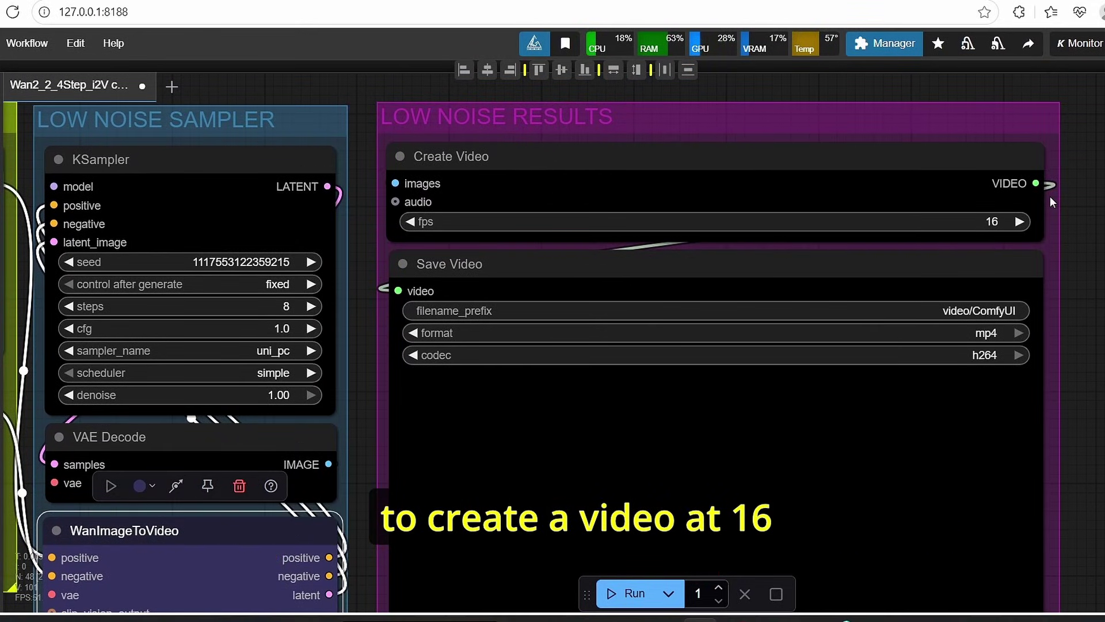
scroll(343, 279, down, 3)
drag(345, 276, 601, 274)
scroll(601, 274, down, 2)
drag(401, 155, 219, 188)
scroll(601, 295, up, 1)
scroll(601, 296, up, 3)
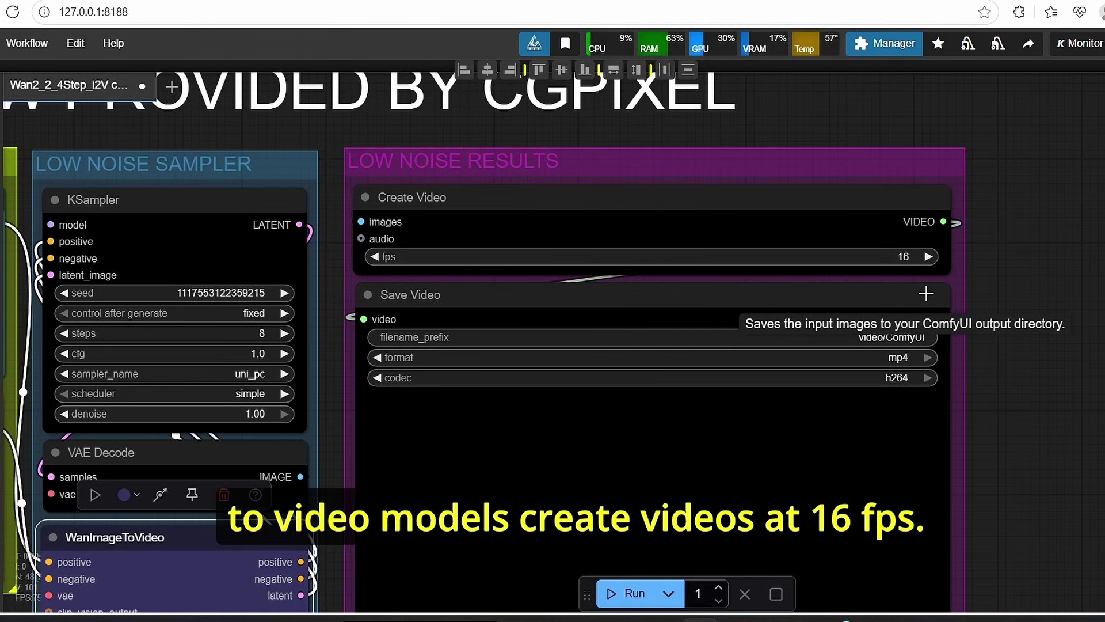
scroll(925, 294, down, 3)
drag(952, 461, 894, 341)
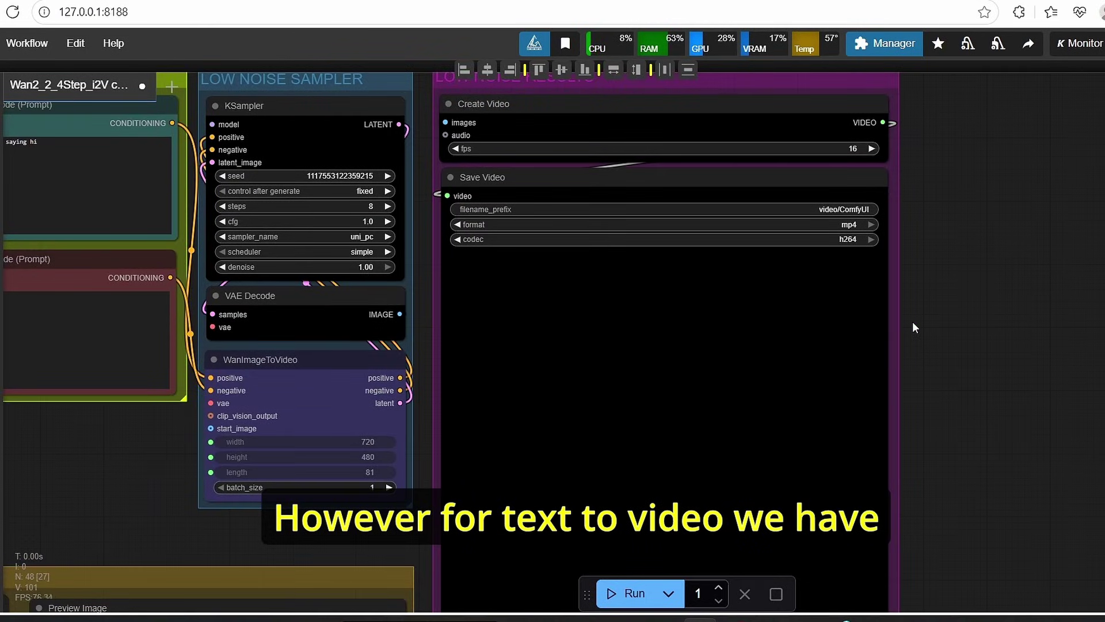